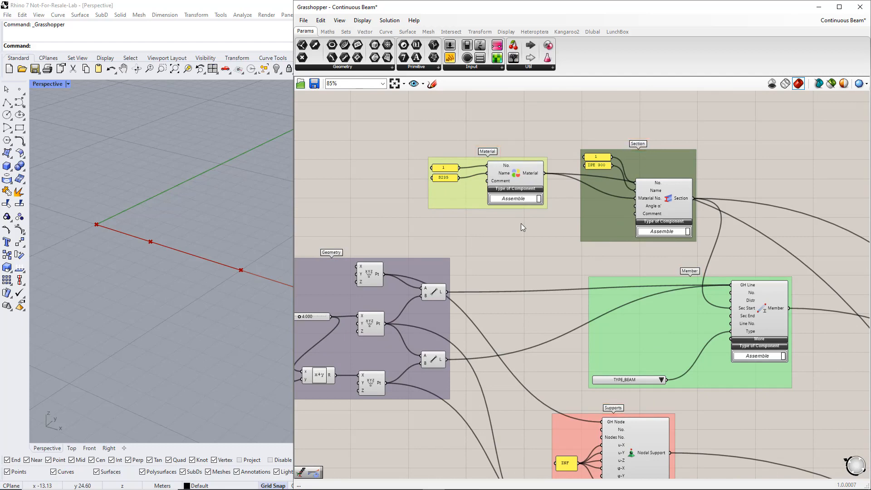
- Look through the Continuous Beam definition, from static analysis settings and load cases to design situations, load combinations and member load
scroll(520, 223, down, 3)
right_drag(524, 292, 581, 113)
right_drag(562, 336, 562, 269)
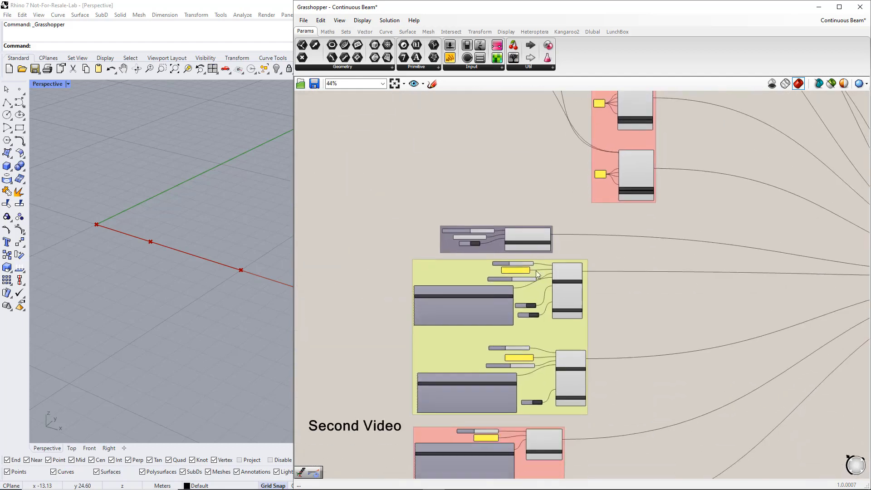
scroll(516, 267, up, 3)
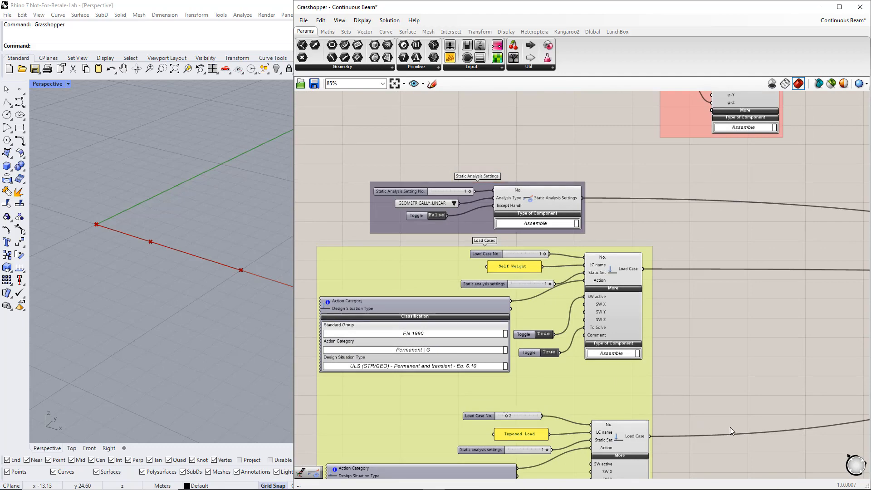
right_drag(728, 419, 696, 150)
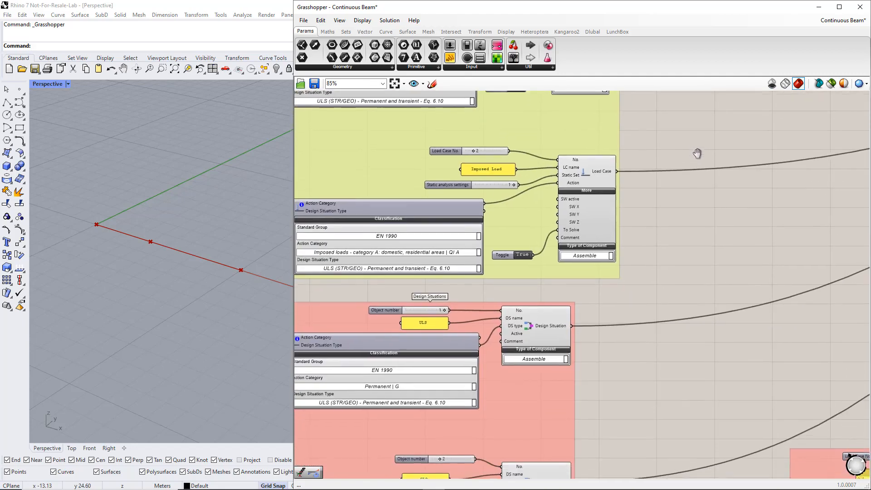
right_drag(724, 388, 673, 140)
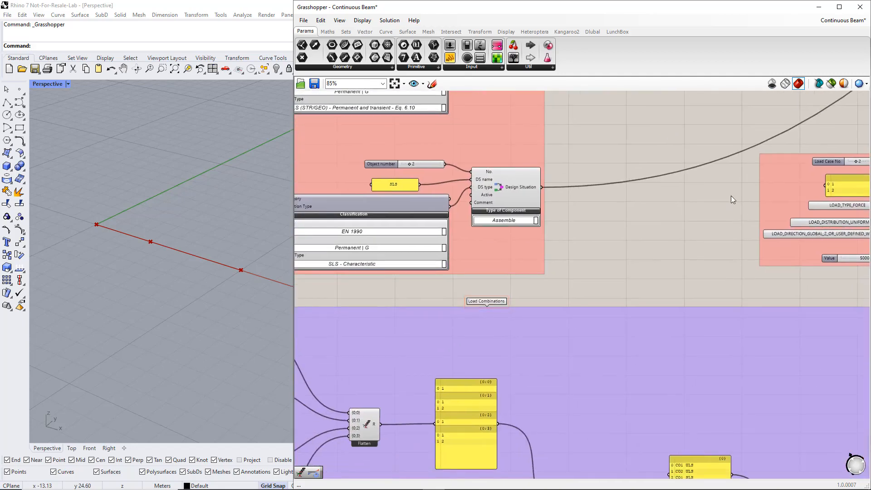
right_drag(722, 200, 467, 294)
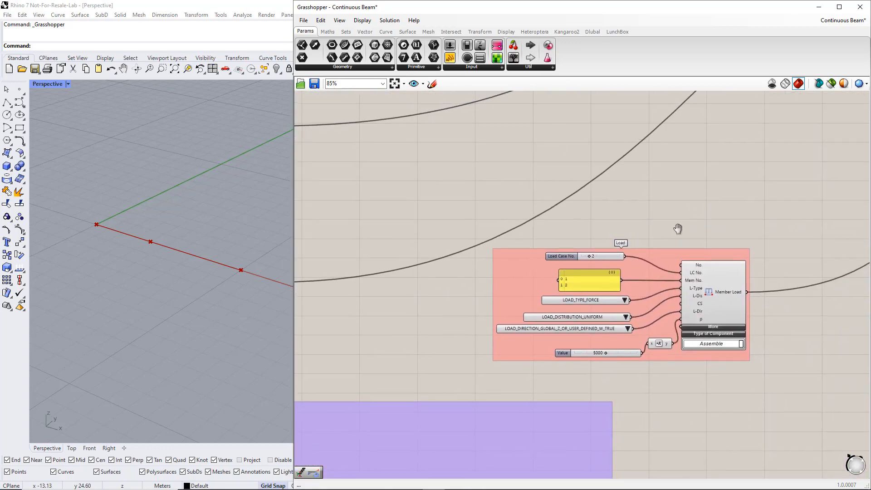
scroll(571, 295, down, 5)
scroll(571, 295, down, 4)
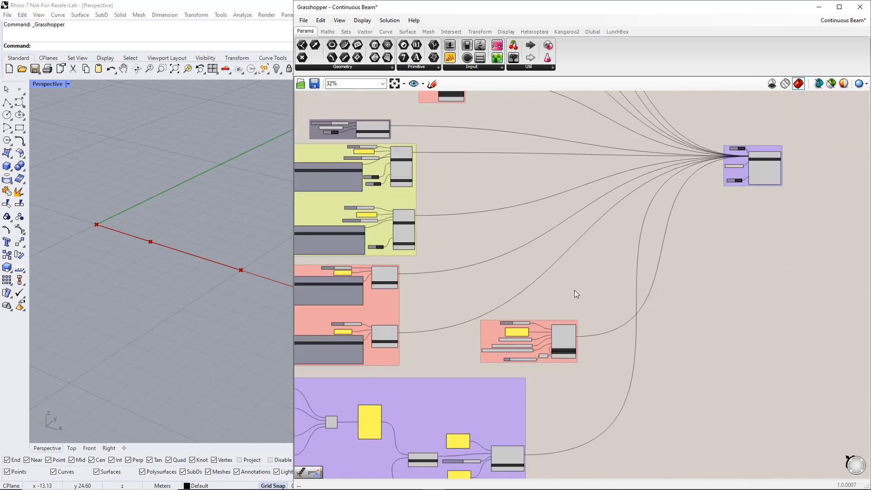
right_drag(605, 244, 595, 356)
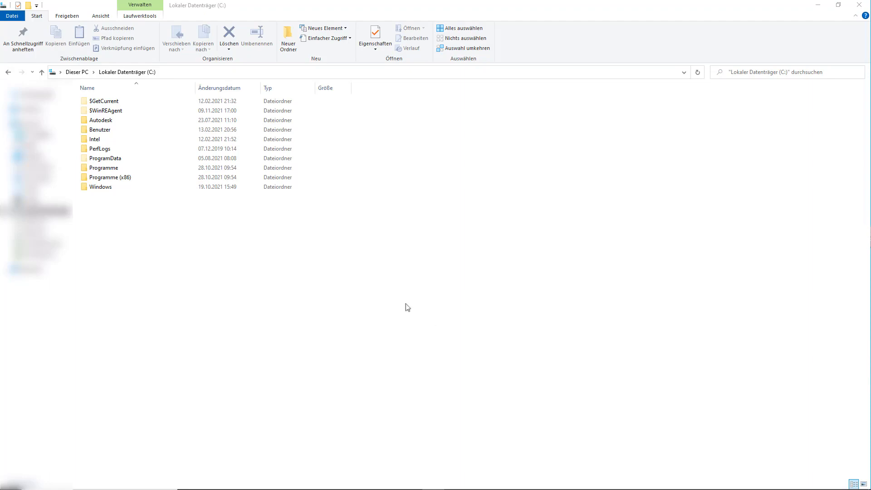
- Open the tools folder of the RFEM 6.01 installation under Programme and Dlubal on drive C
click(107, 171)
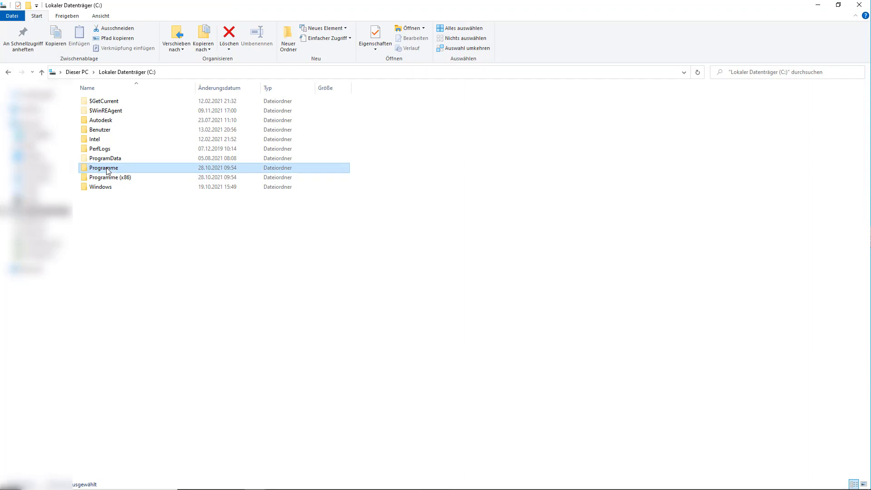
double_click(108, 170)
double_click(106, 140)
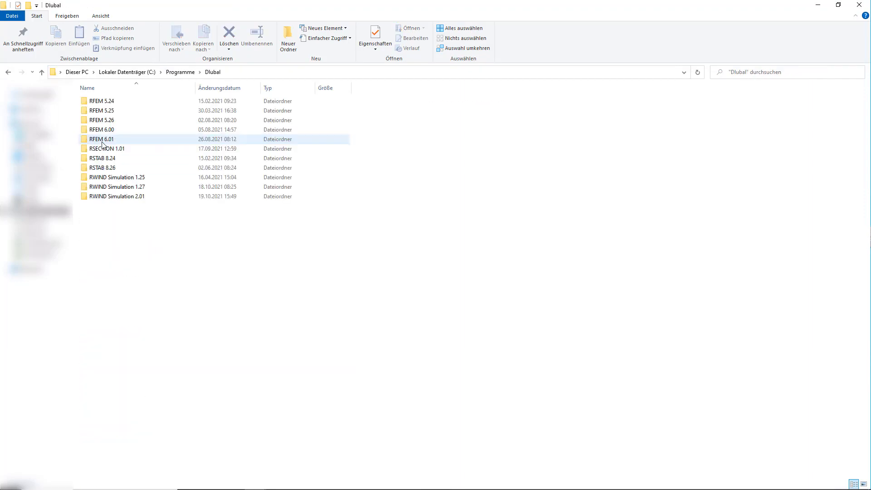
double_click(104, 139)
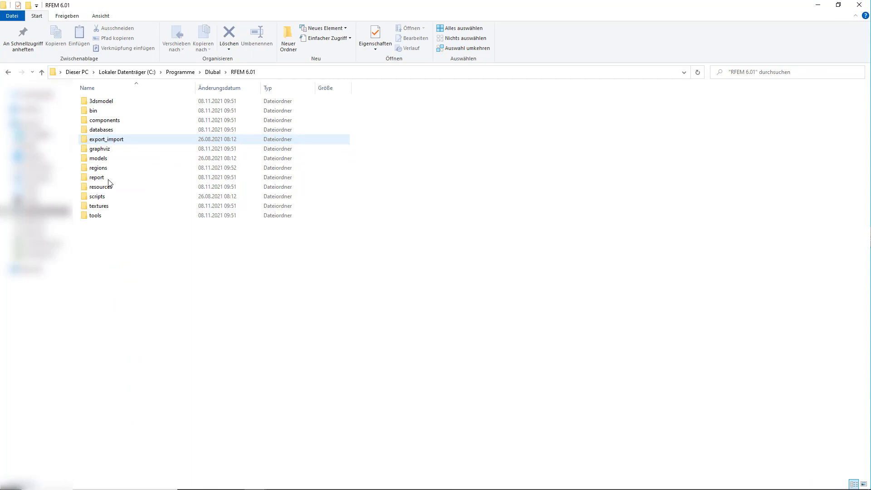
double_click(104, 216)
- Install the DlubalRfem6Plugin.rhi package from the RhinoPlugin folder for the current user only
click(103, 117)
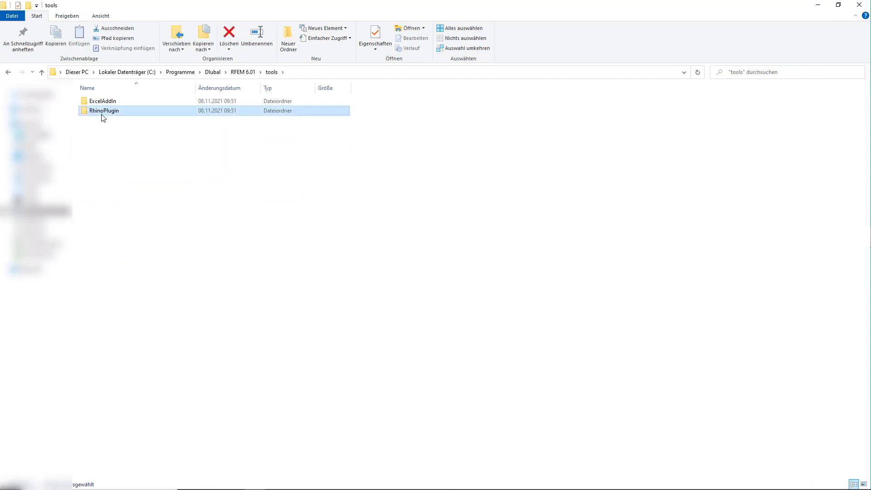
double_click(103, 111)
double_click(107, 102)
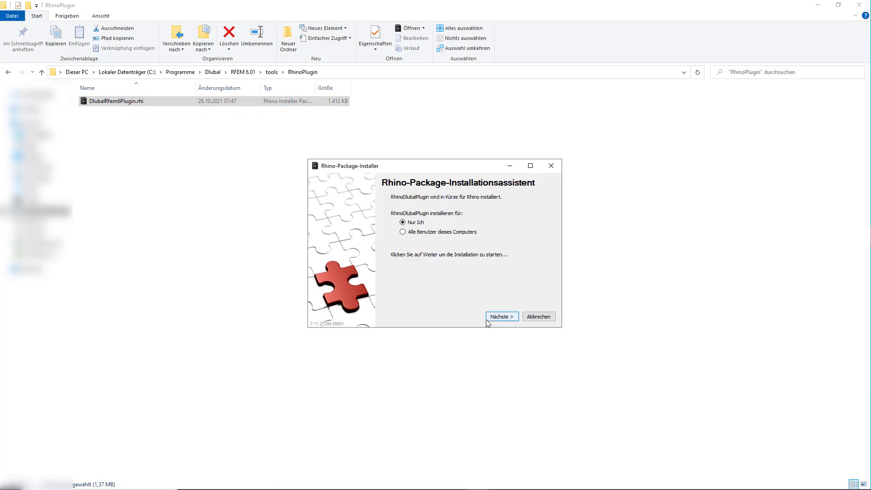
click(494, 317)
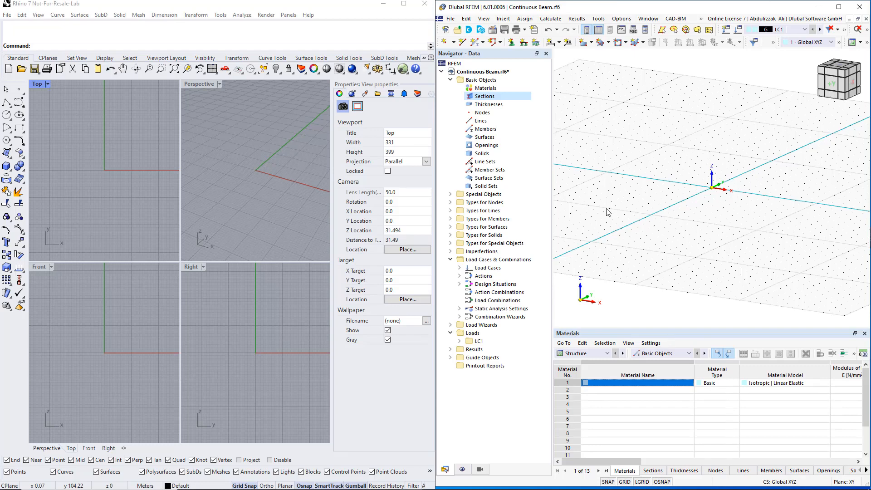
- Maximize the Rhino window and try out orbiting, zooming and panning in the Perspective, Top, Front and Right viewports
click(404, 4)
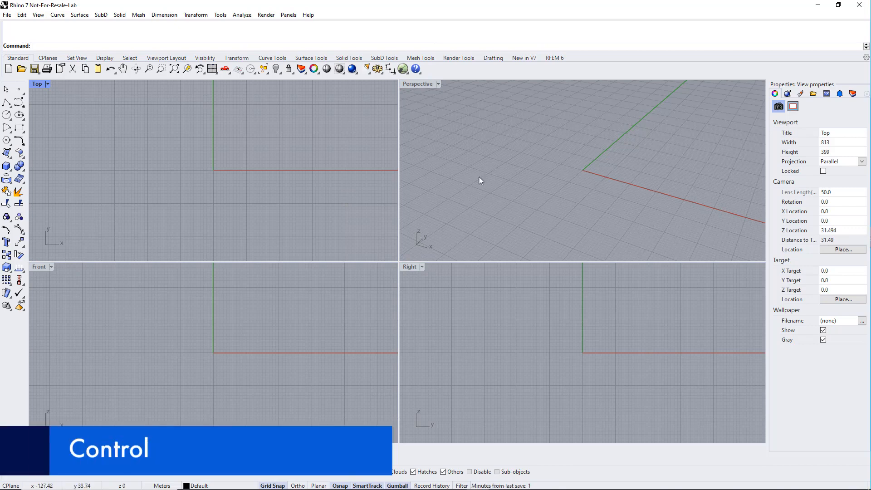
mouse_move(587, 176)
right_down()
mouse_move(539, 171)
mouse_move(592, 180)
right_up()
scroll(584, 174, up, 10)
scroll(584, 174, down, 8)
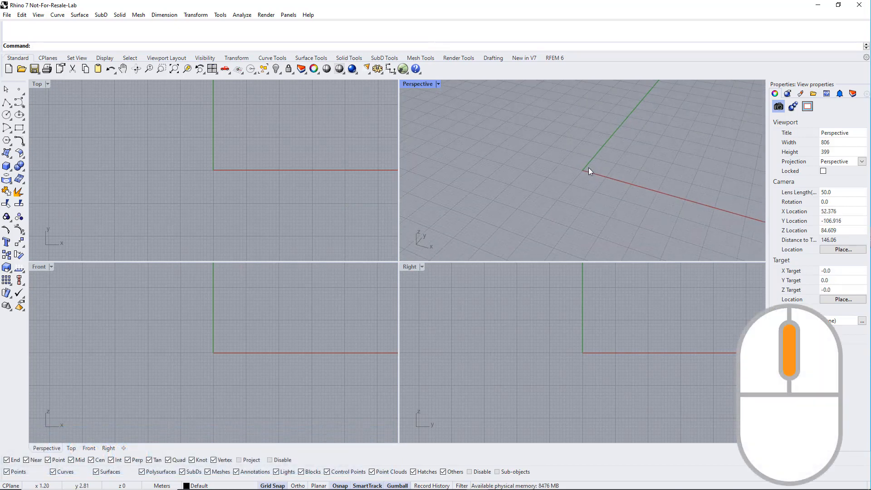
middle_drag(588, 170, 553, 192)
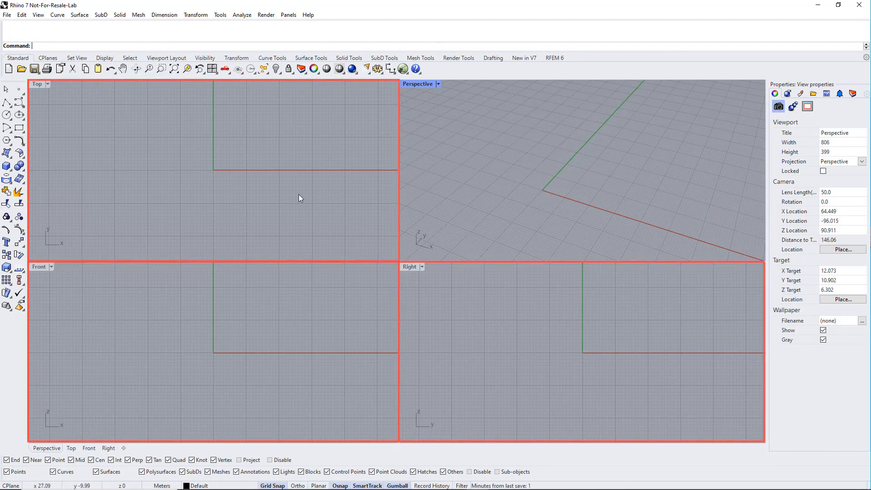
right_drag(298, 197, 283, 211)
right_drag(259, 319, 241, 340)
right_drag(583, 336, 608, 358)
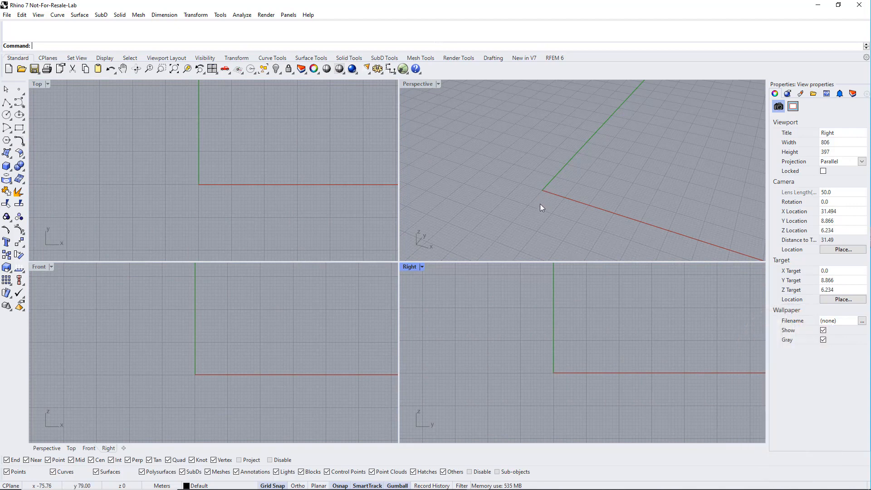
- Maximize the Perspective viewport, look through the Top, Front and Right views, and return to Perspective
double_click(430, 86)
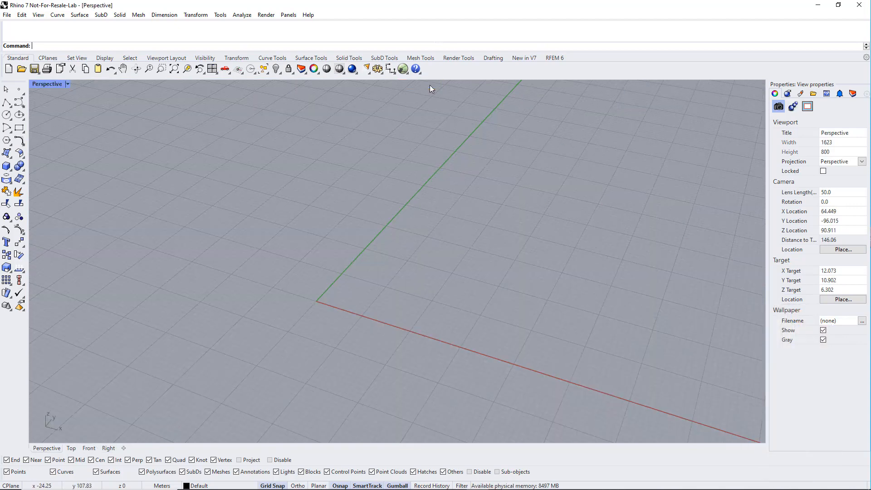
click(75, 447)
click(89, 448)
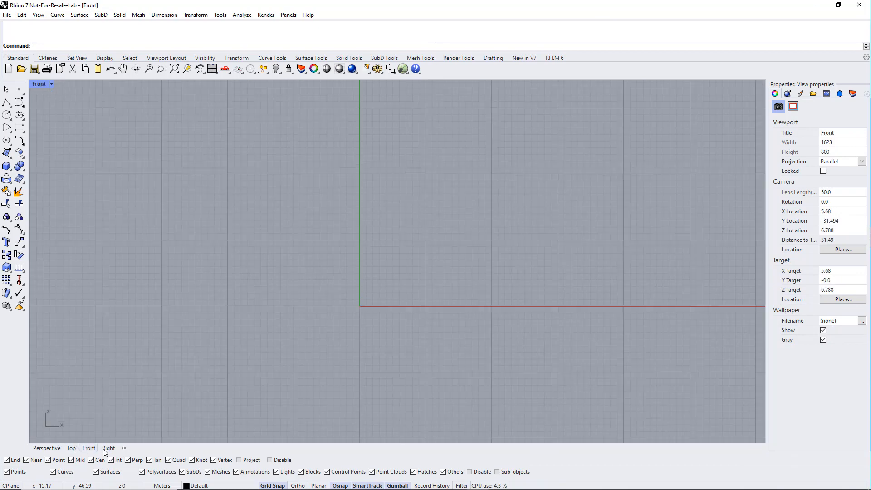
click(107, 449)
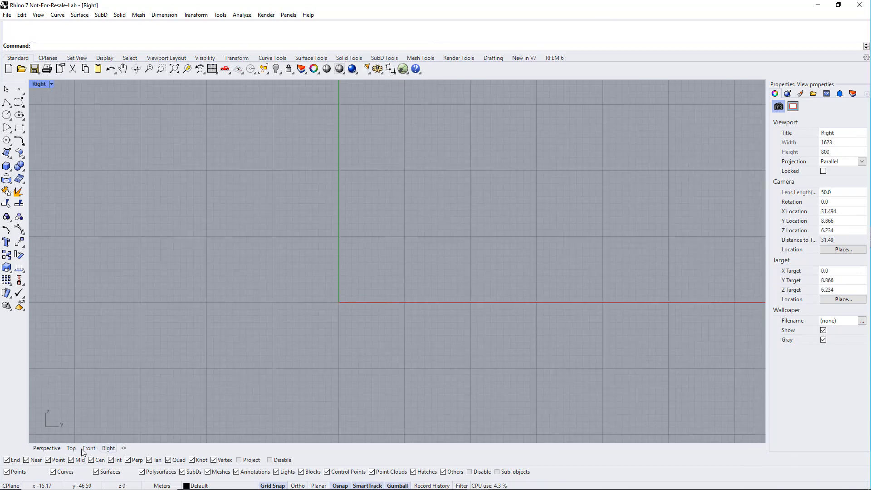
click(54, 448)
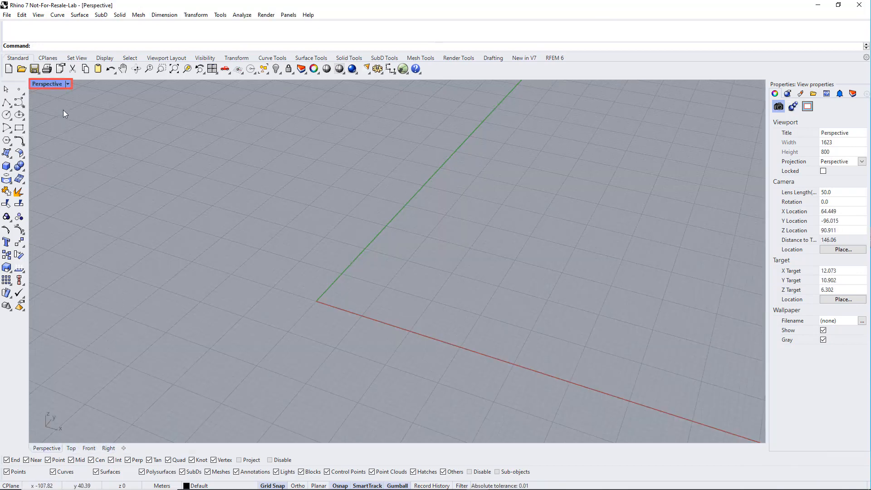
click(66, 87)
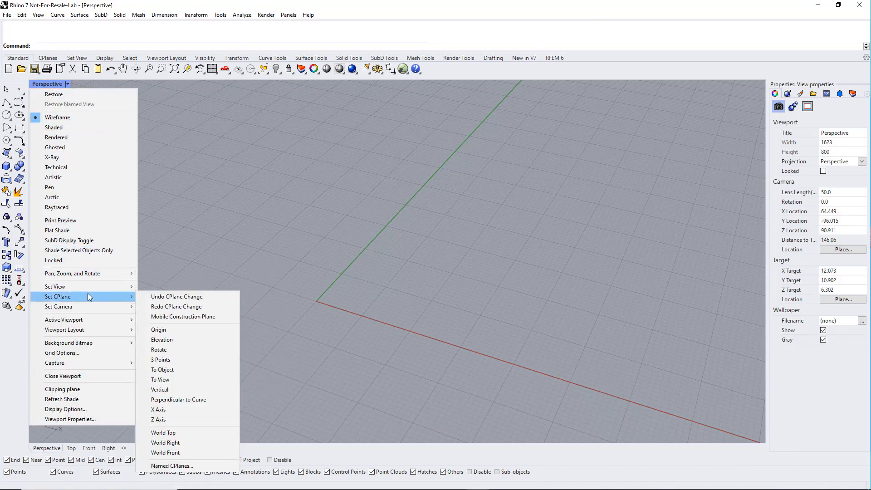
mouse_move(92, 306)
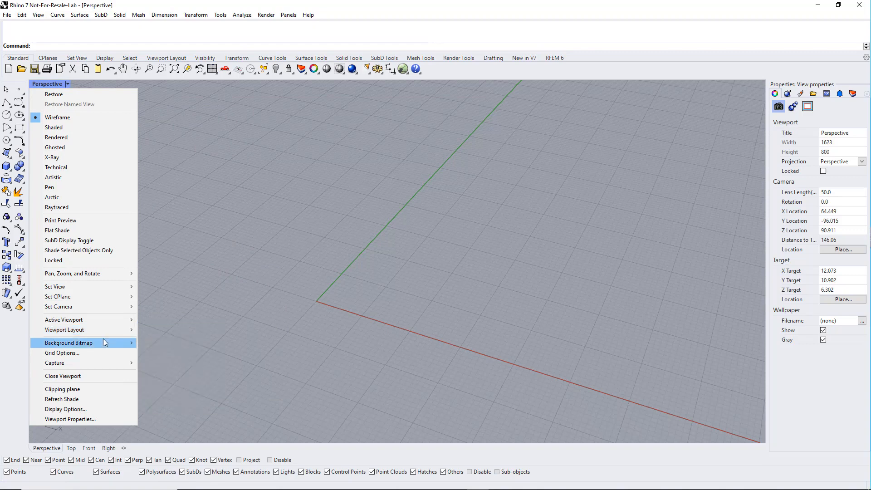
click(296, 281)
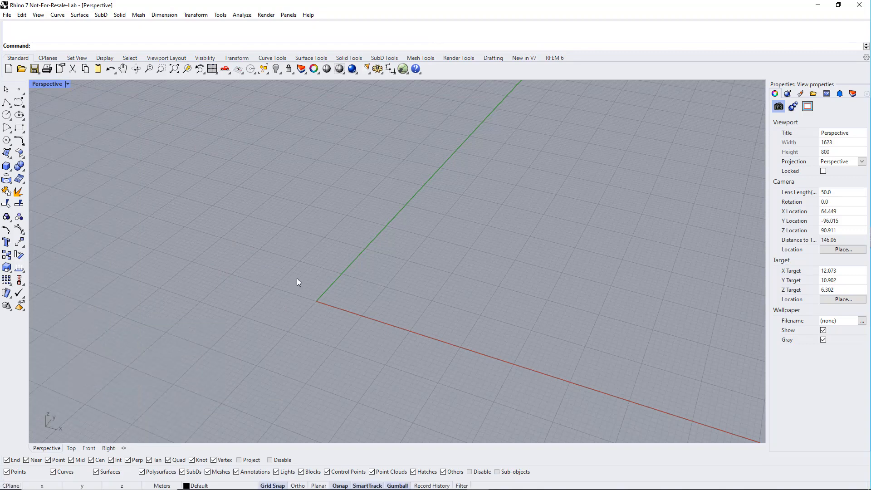
- Launch Grasshopper from Rhino and close its getting-started tutorial browser
text(Grasshopper)
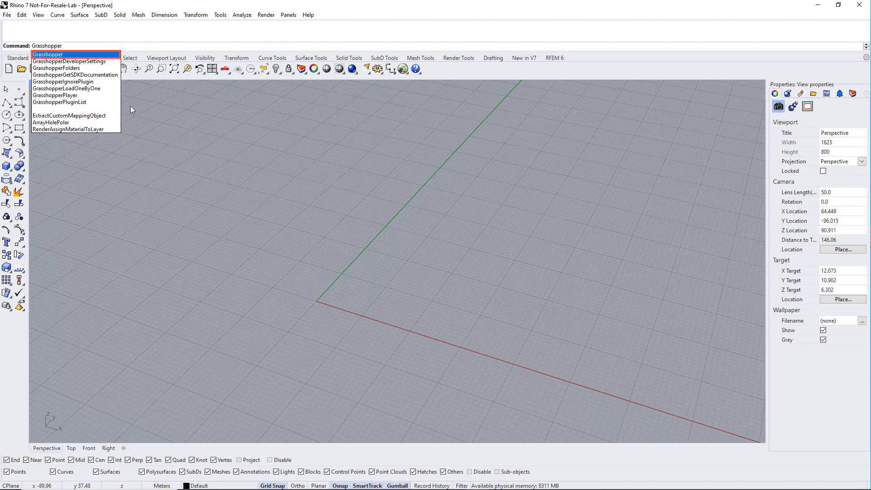
click(403, 69)
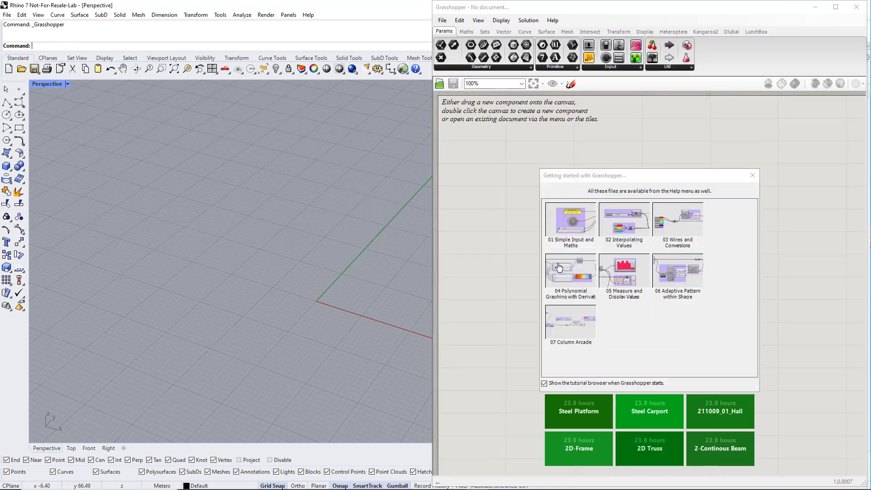
click(751, 177)
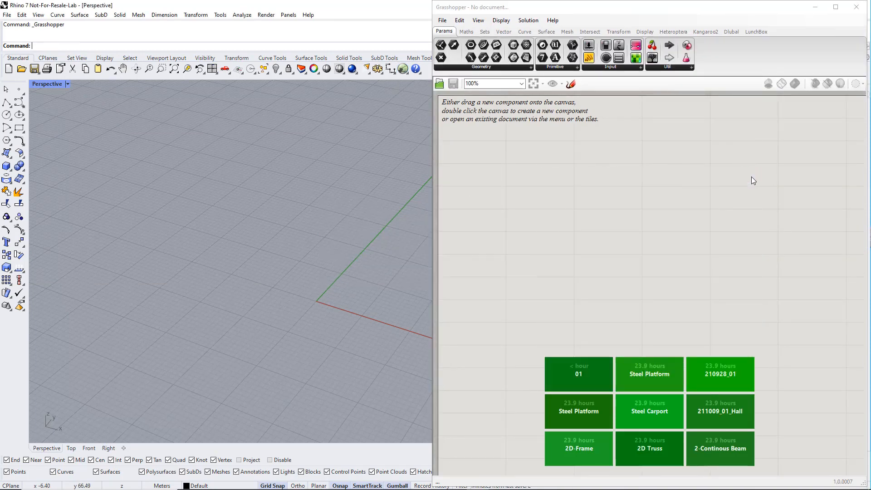
- Arrange Rhino and Grasshopper side by side, with Rhino on the left half of the screen and Grasshopper on the right
click(641, 241)
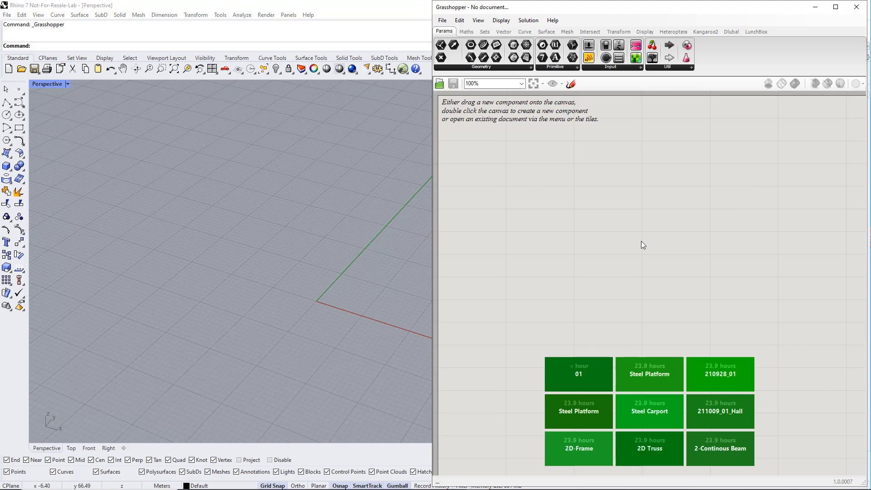
key(super+Left)
key(super+Right)
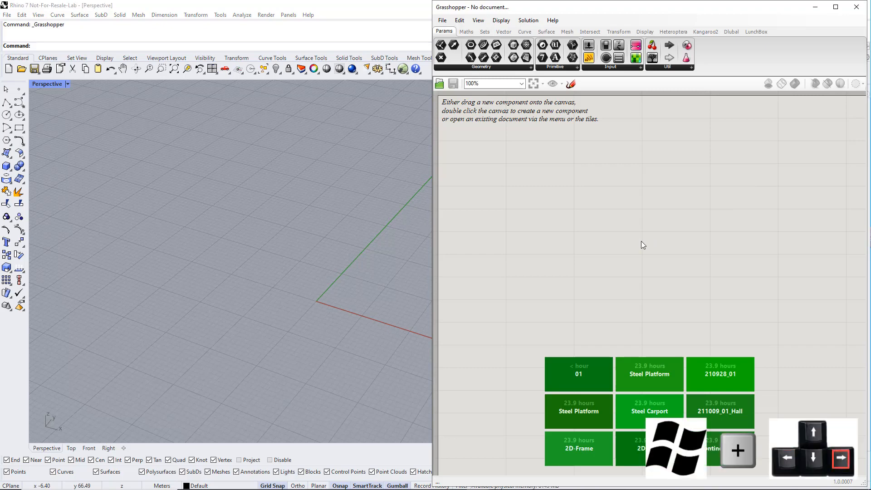
click(368, 289)
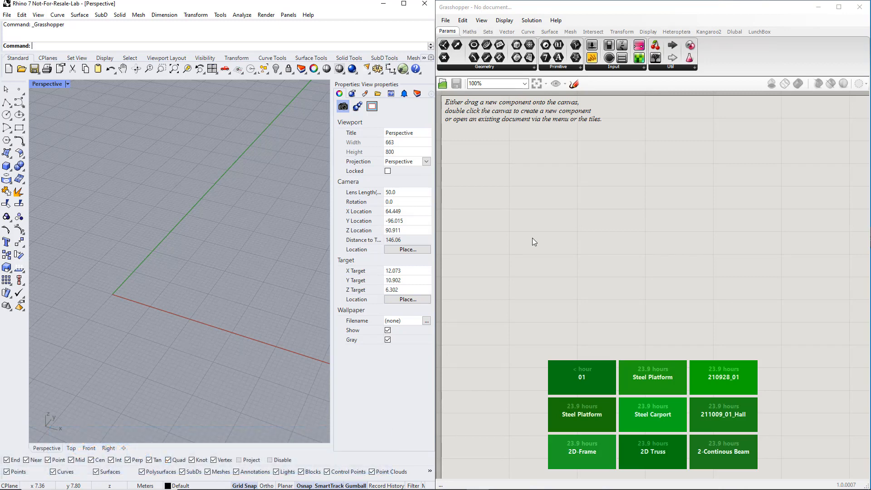
- Place a Construct Point component on the Grasshopper canvas and delete it again
click(507, 32)
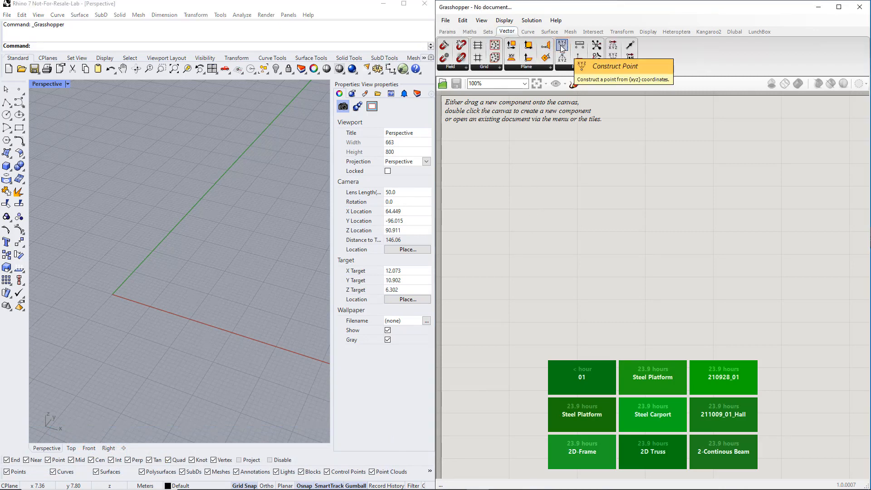
drag(562, 46, 601, 143)
drag(656, 196, 658, 200)
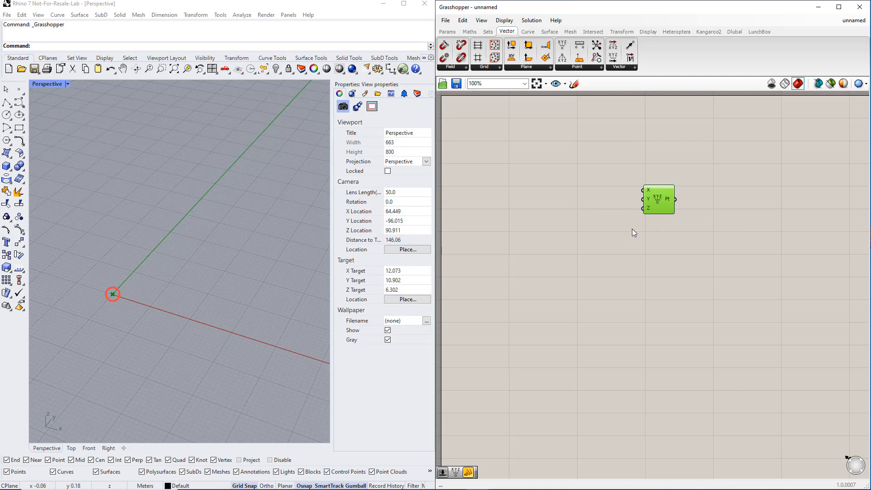
click(603, 255)
click(661, 193)
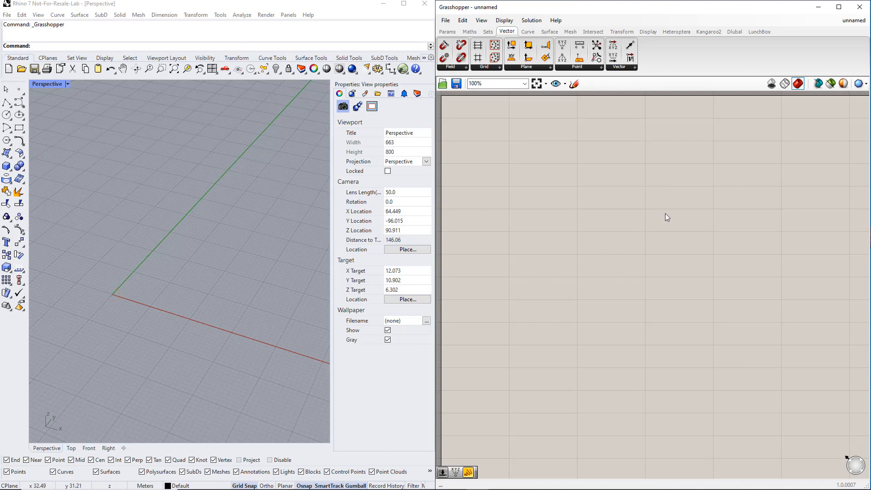
- Place a Construct Point component on the empty Grasshopper canvas by searching for "construct point"
scroll(666, 218, down, 1)
right_drag(662, 232, 635, 223)
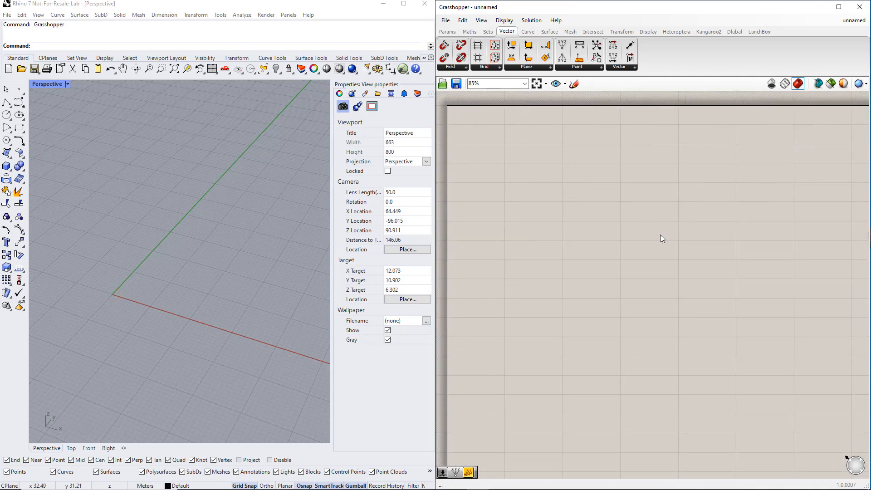
double_click(651, 237)
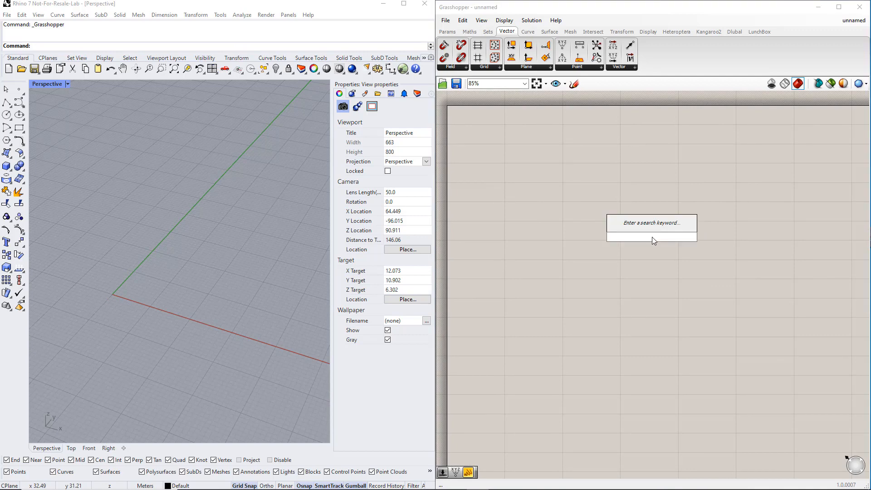
text(cons)
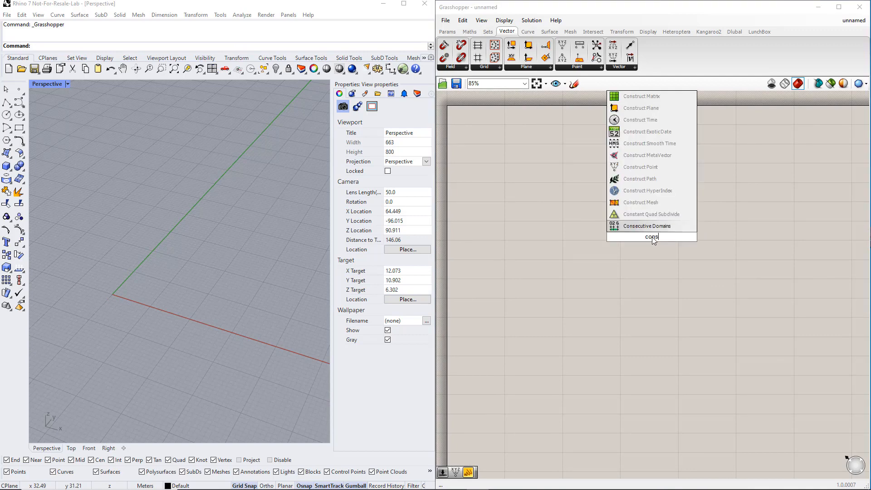
text(truct point)
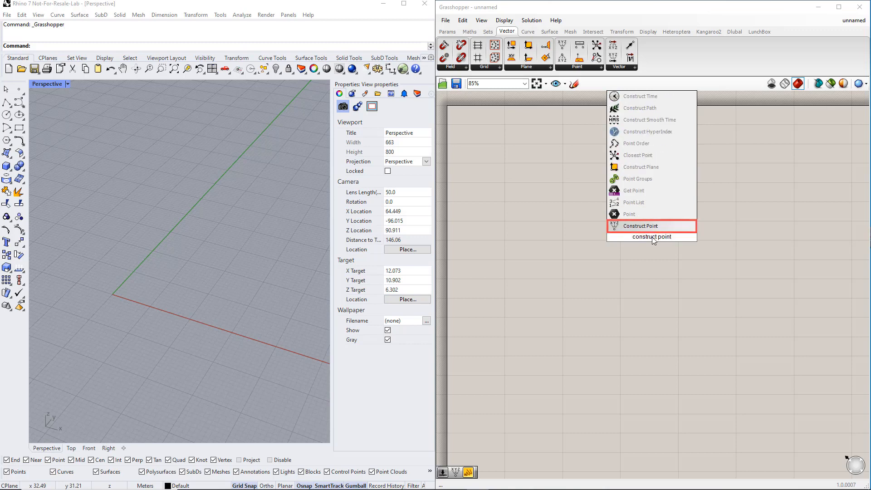
key(Return)
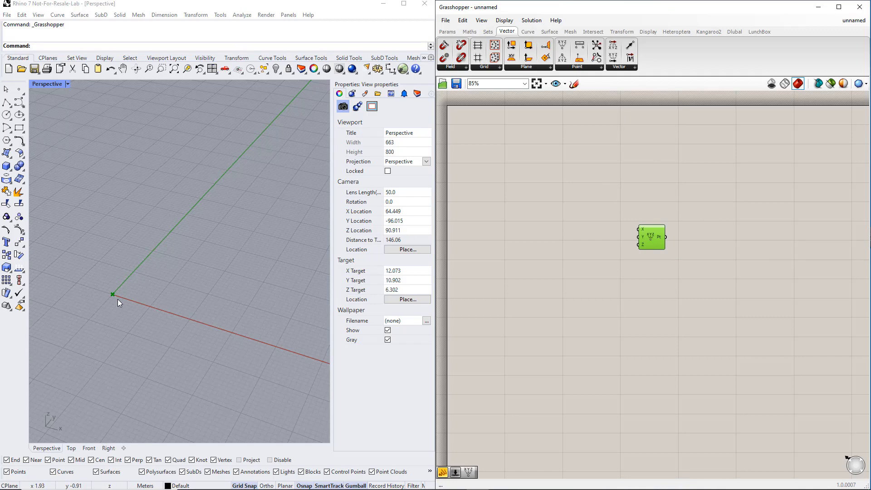
- Place a Panel, connect the Construct Point output to it to read the coordinates, and delete the panel again
click(448, 32)
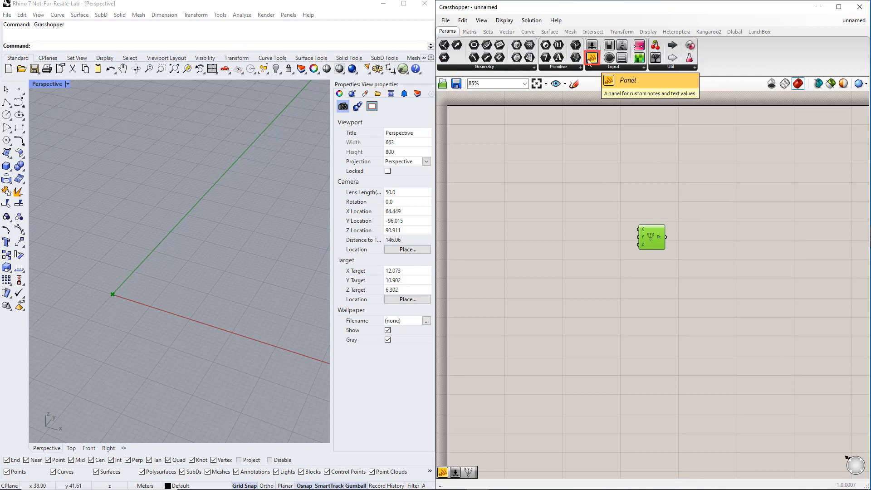
drag(591, 58, 705, 196)
drag(667, 237, 676, 200)
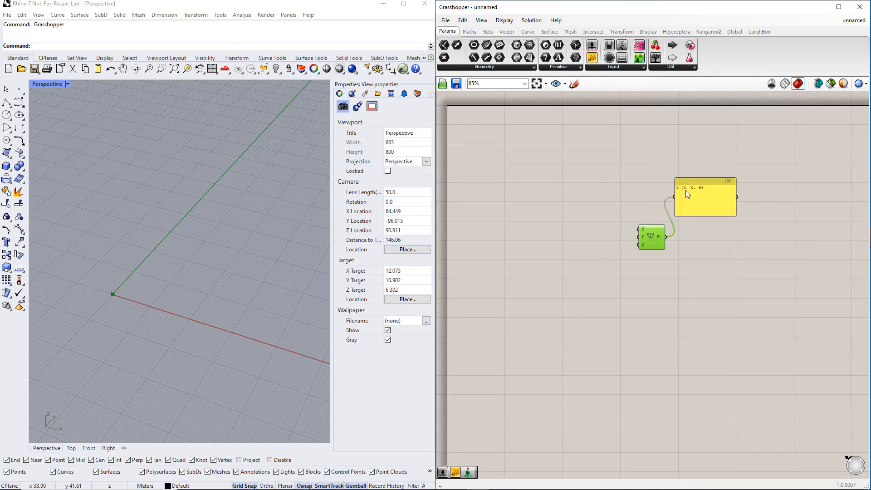
click(702, 184)
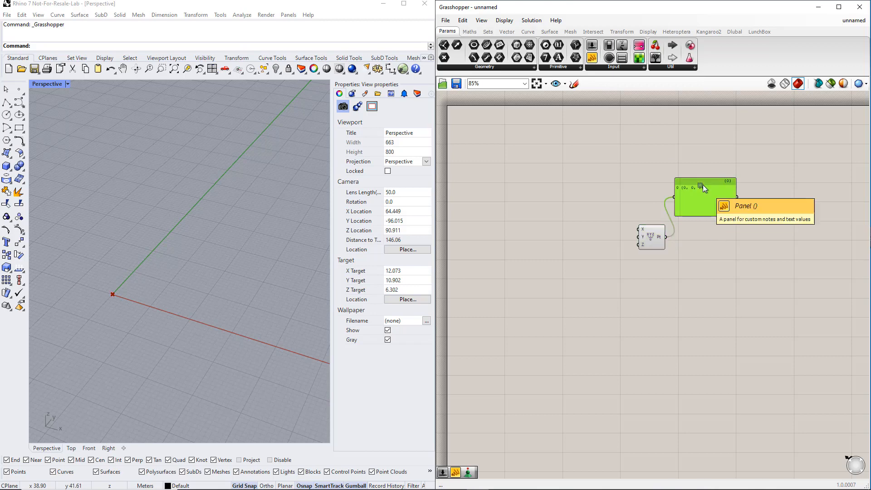
key(Delete)
- Duplicate the Construct Point component twice, stacking the two copies below the original
key(ctrl+c)
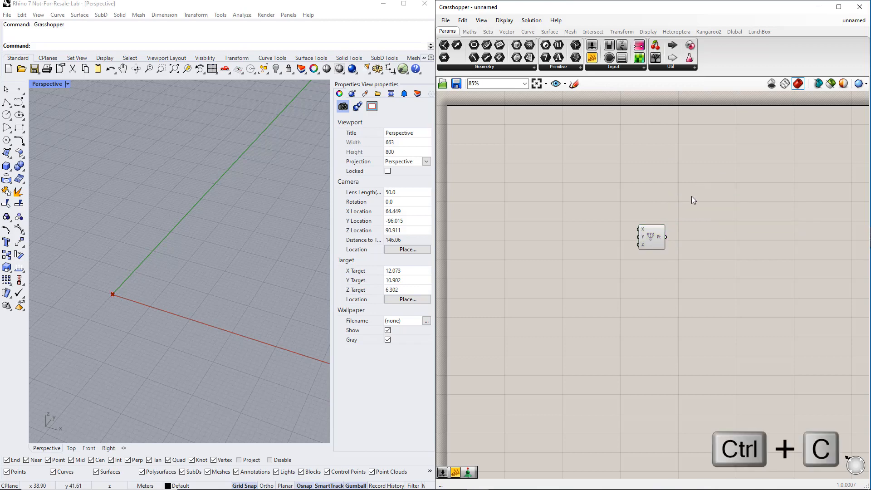
key(ctrl+v)
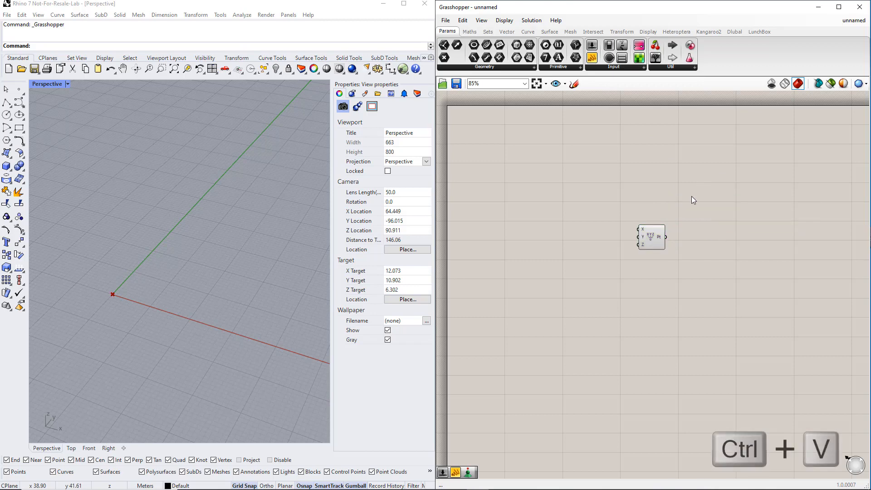
alt+click(654, 238)
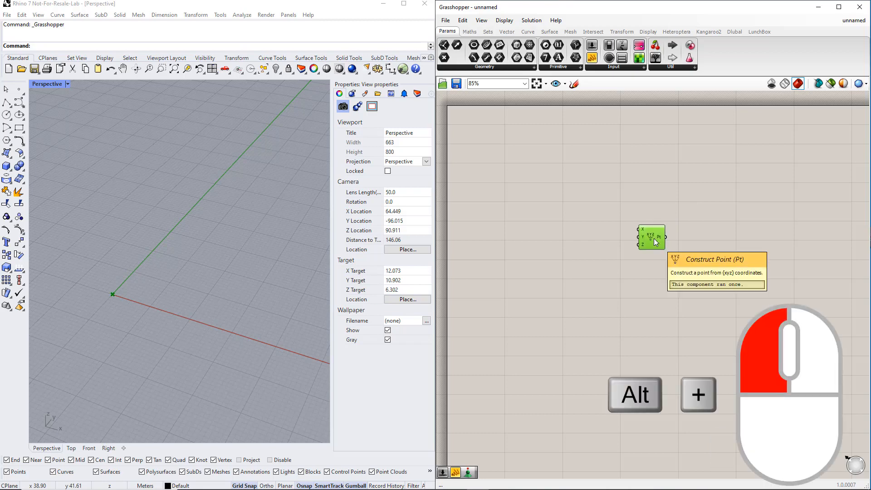
alt+drag(653, 238, 654, 288)
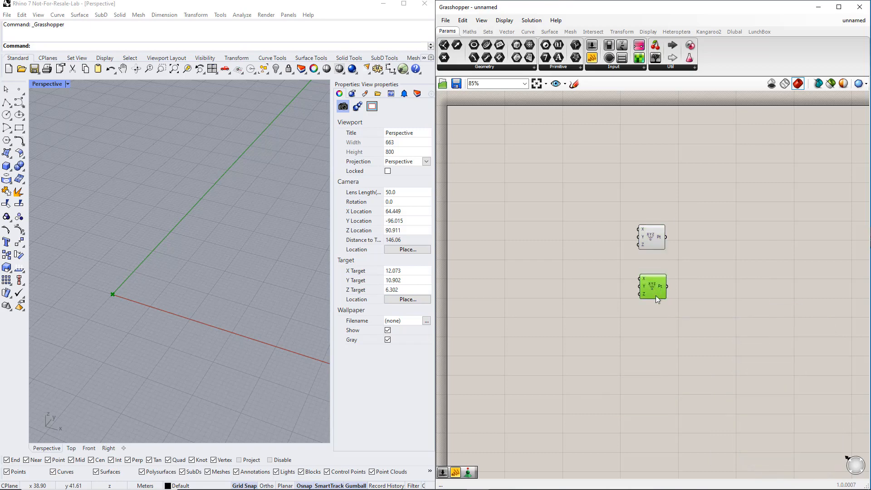
alt+drag(660, 319, 656, 348)
click(654, 293)
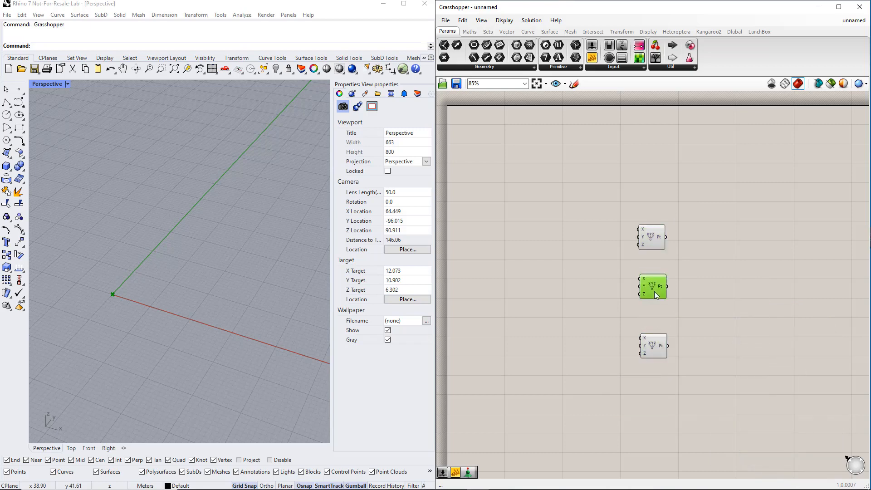
click(614, 280)
- Add a Number Slider beside the Construct Point components and connect it to the X input of the second one
click(621, 68)
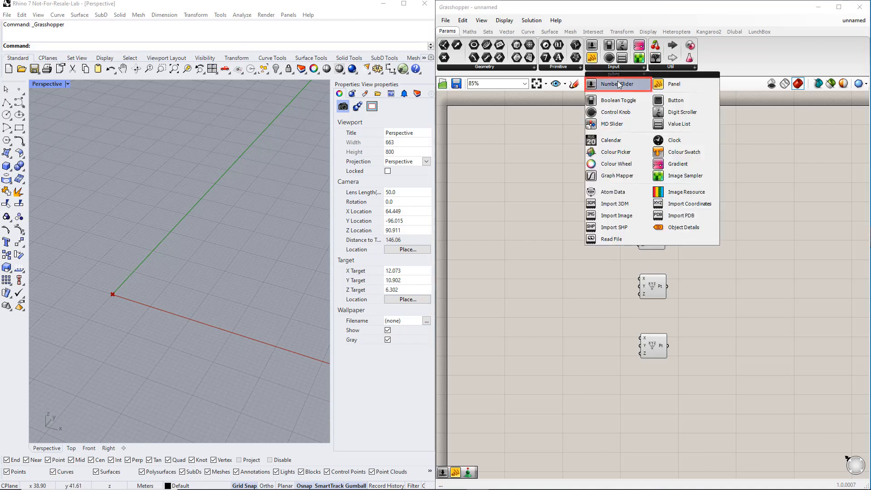
double_click(565, 274)
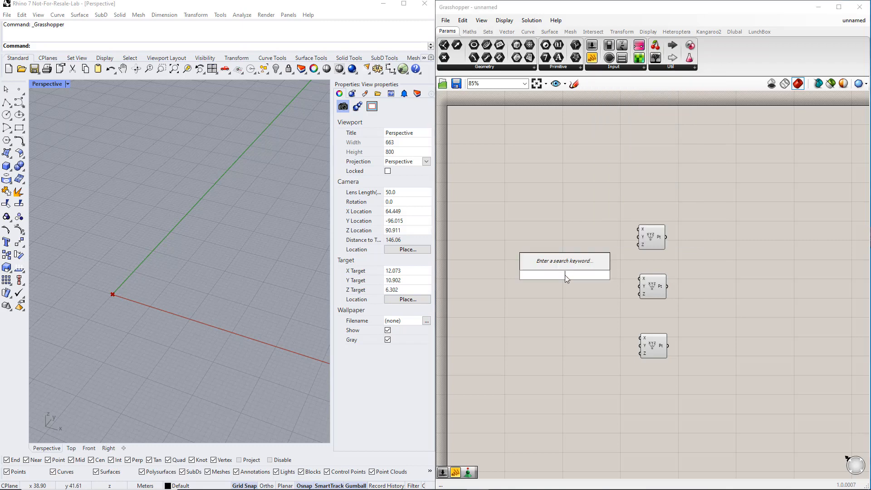
text(m)
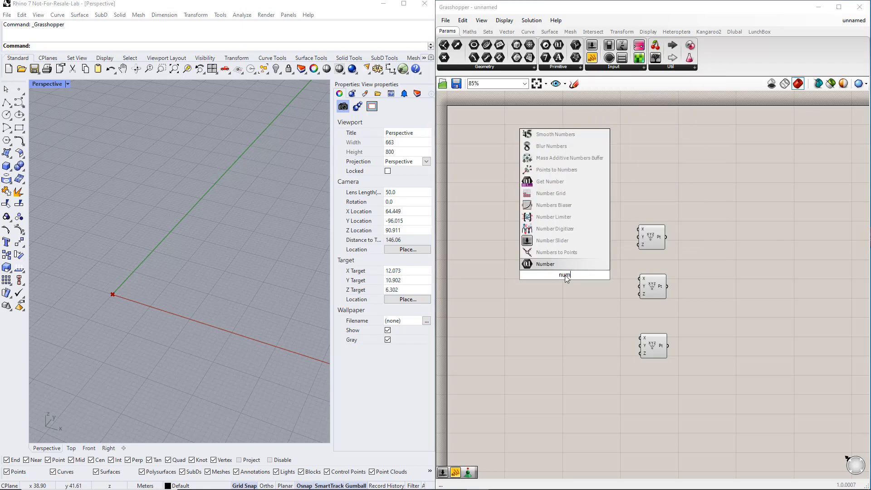
text(ber slider)
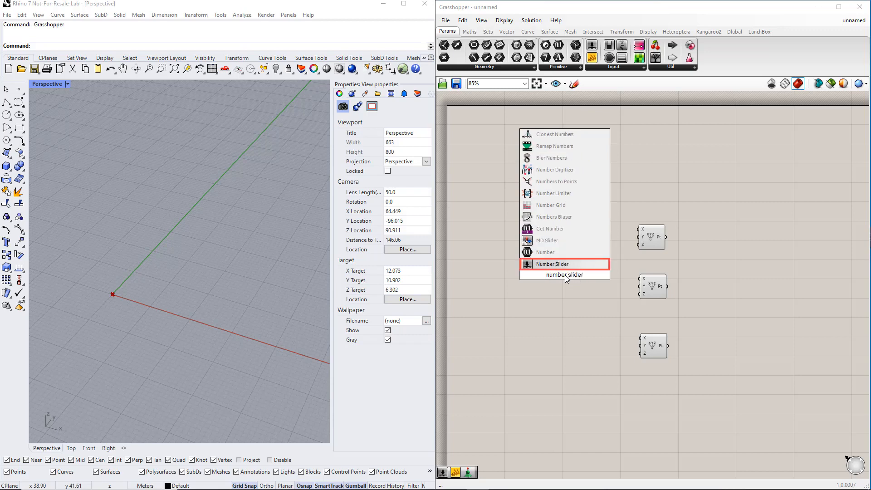
key(Return)
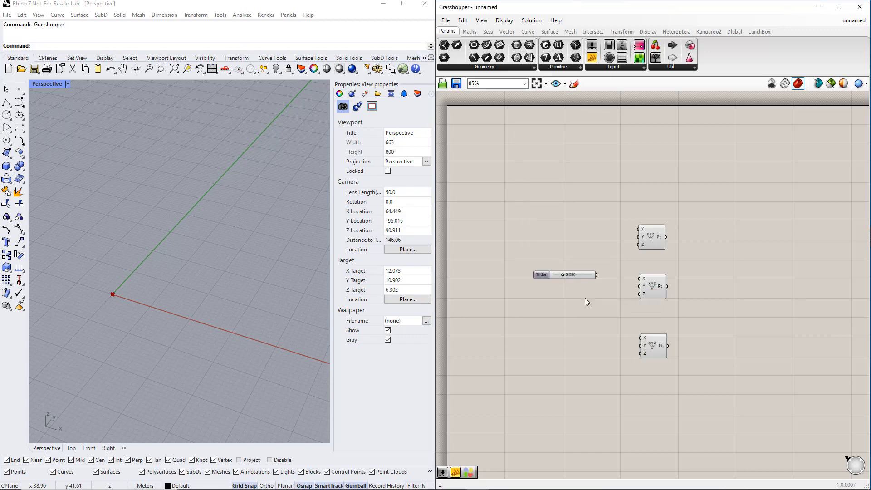
drag(597, 274, 639, 278)
drag(579, 274, 581, 278)
click(581, 297)
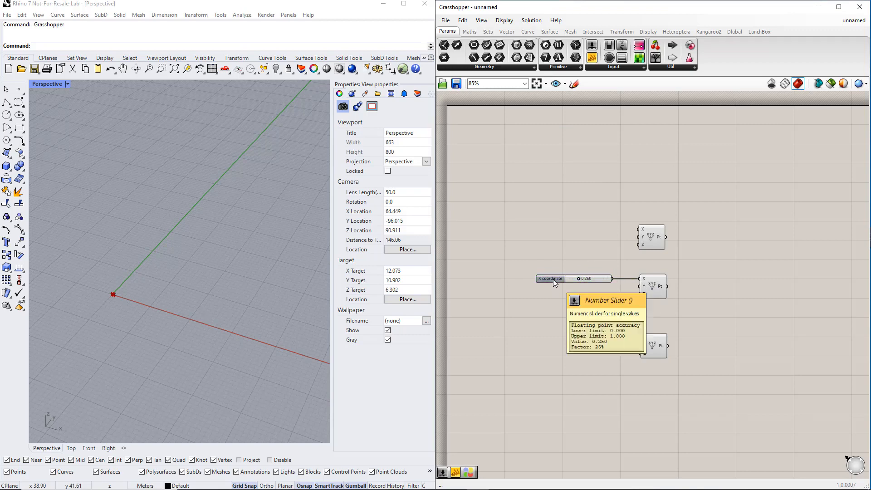
- Set the number slider's numeric domain to a minimum of 1 and a maximum of 10
double_click(553, 278)
click(570, 294)
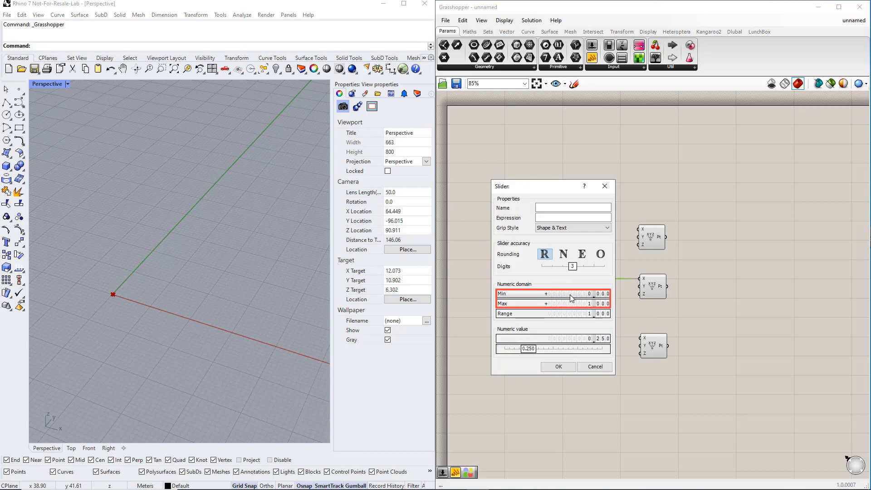
text(1)
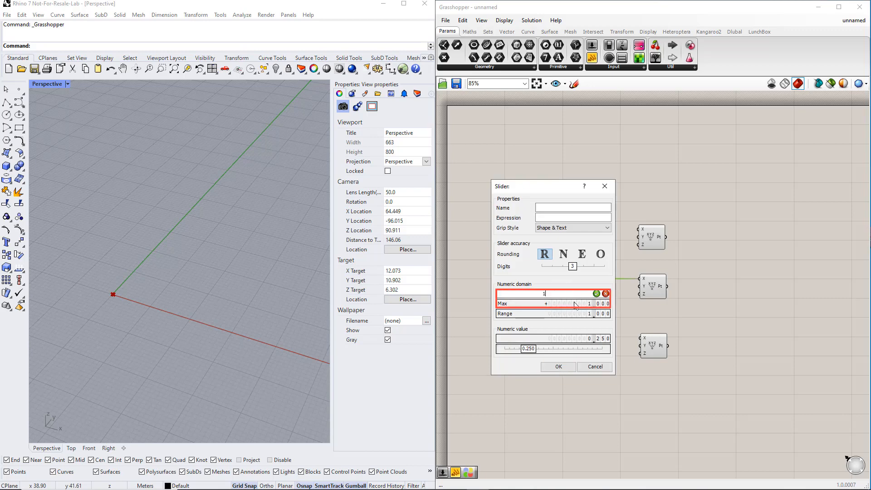
click(596, 293)
click(571, 304)
text(10)
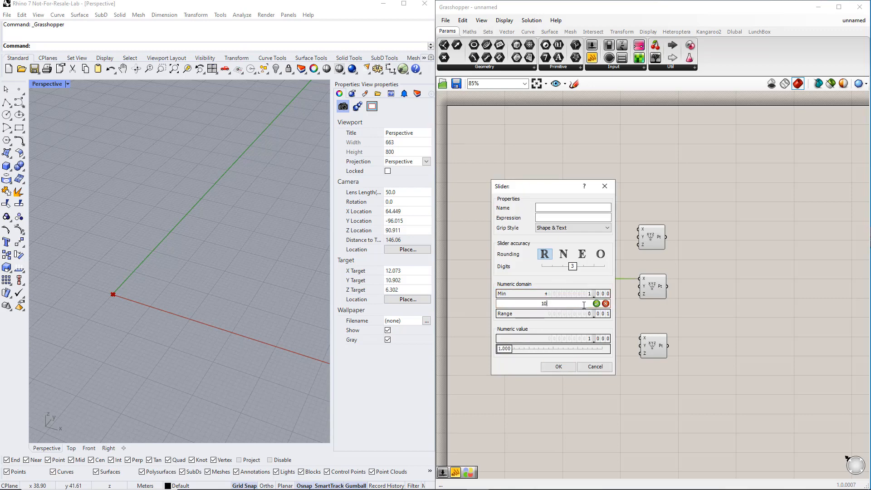
click(597, 305)
- Name the slider "First Span", try the N rounding, return the rounding to R, and apply the slider settings
click(551, 207)
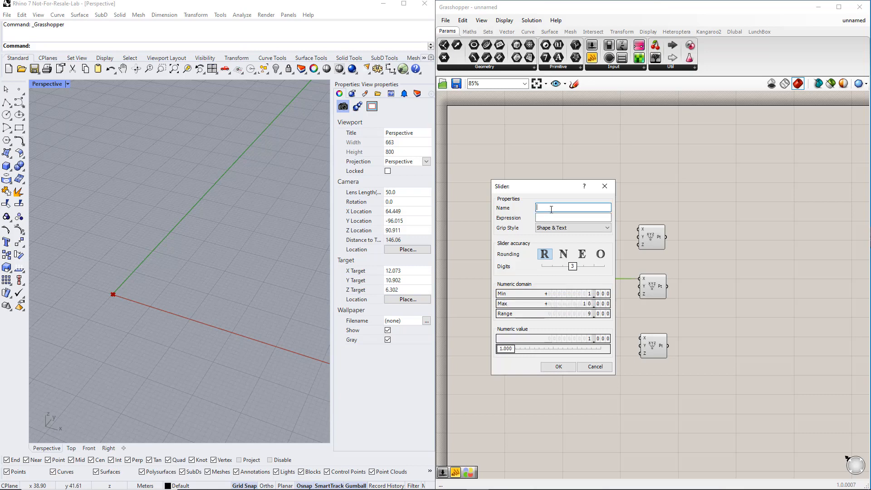
text(F)
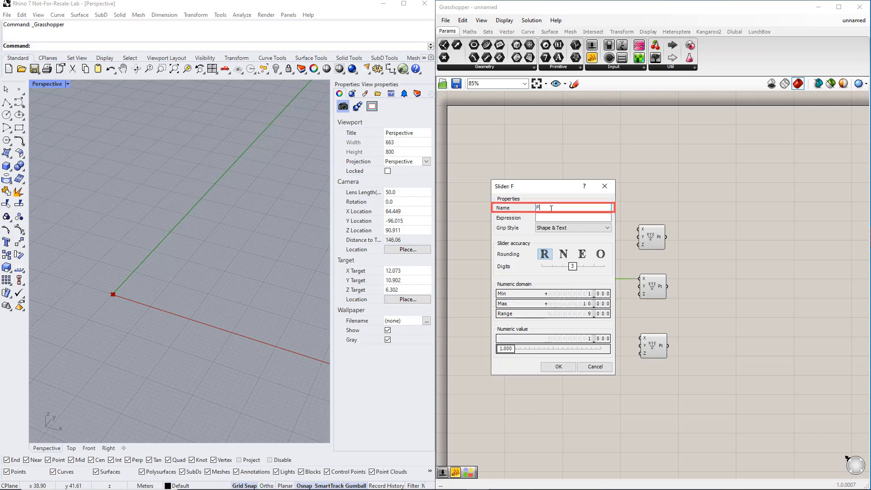
text(irst S)
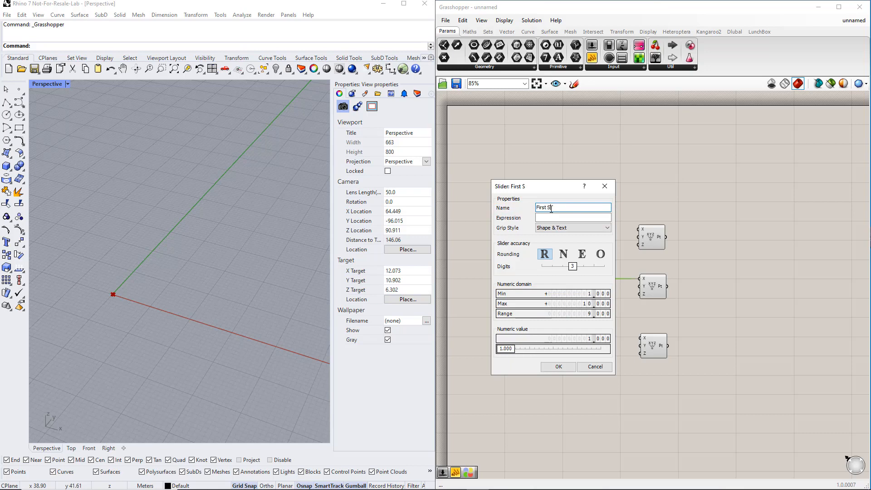
text(pan)
click(558, 255)
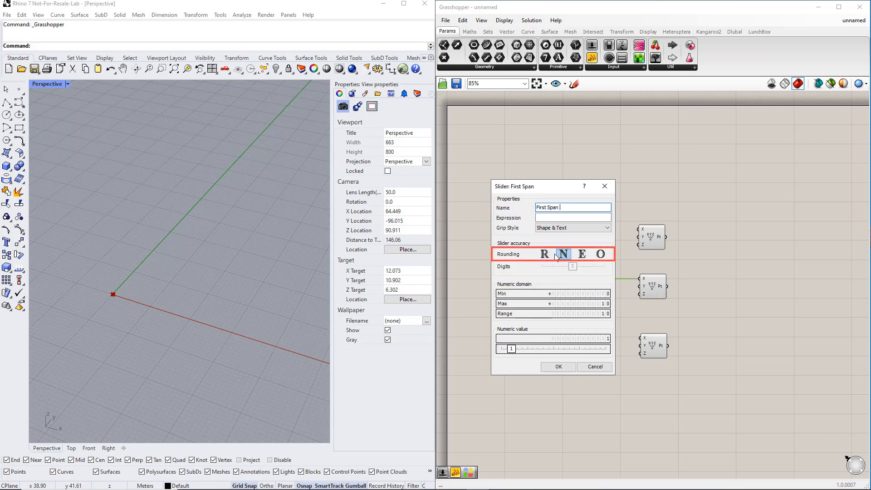
click(544, 254)
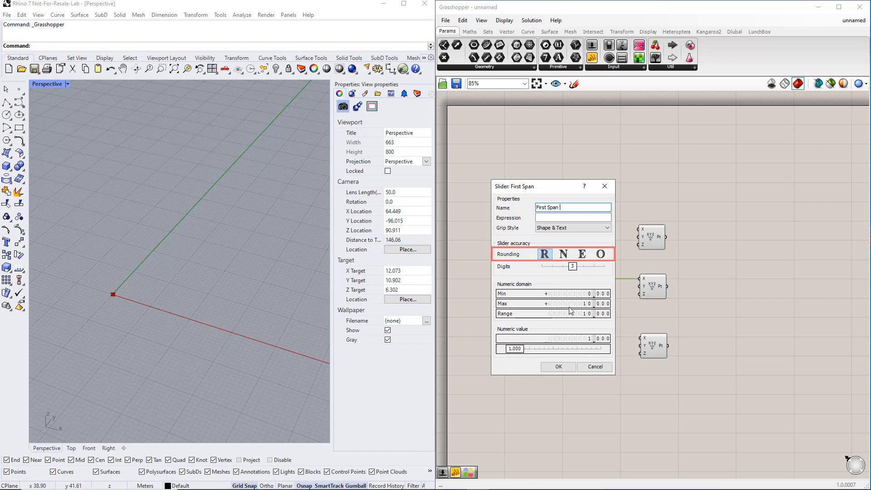
click(557, 371)
- Place an Expression component from the Maths script tools beside the third Construct Point
click(603, 359)
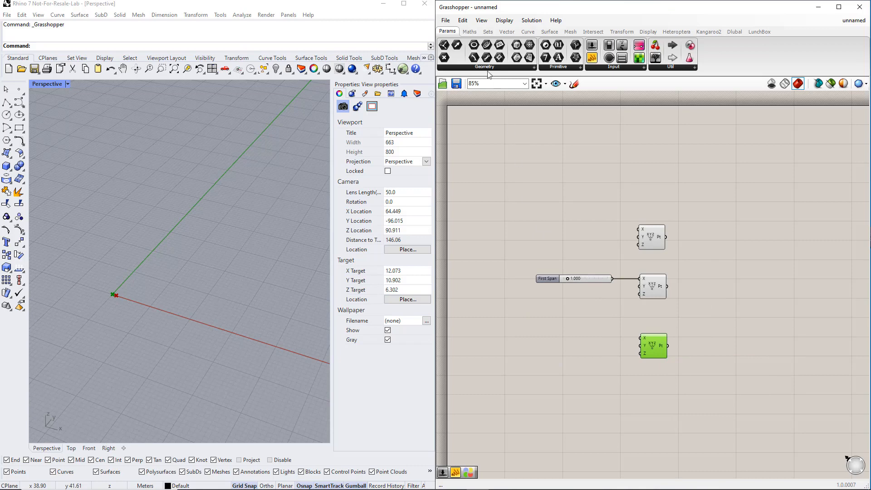
click(474, 33)
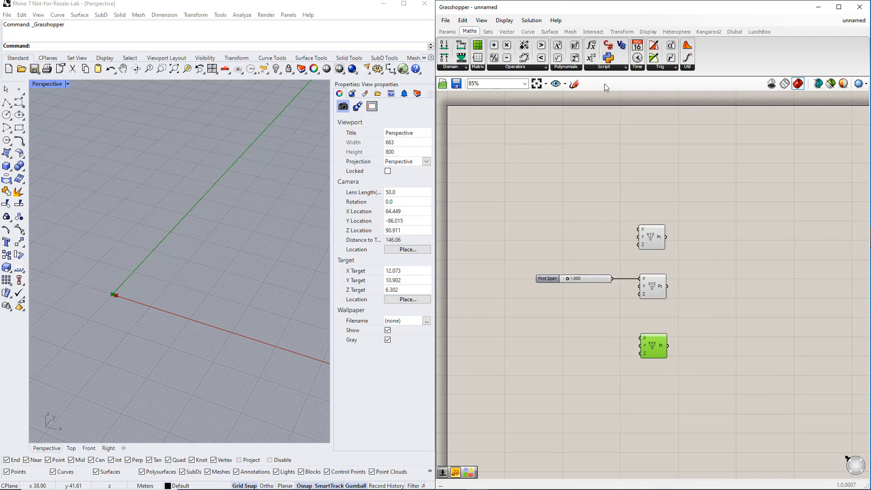
click(610, 67)
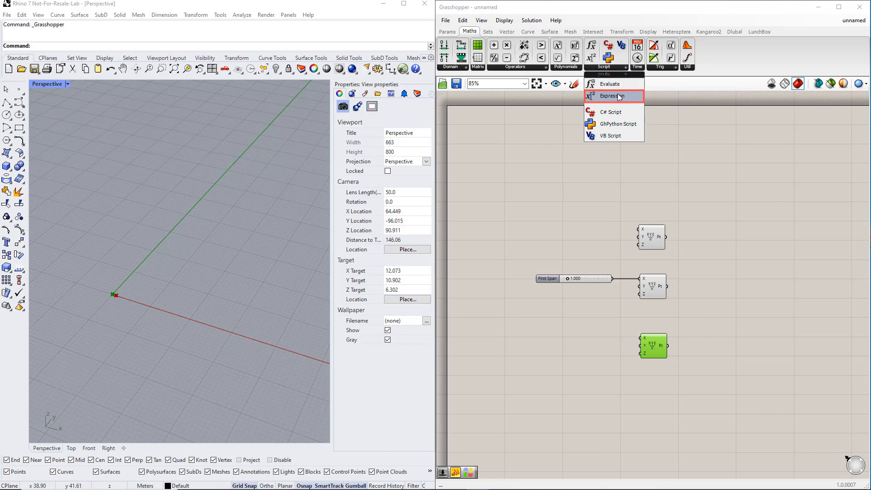
drag(620, 97, 603, 320)
drag(566, 347, 564, 350)
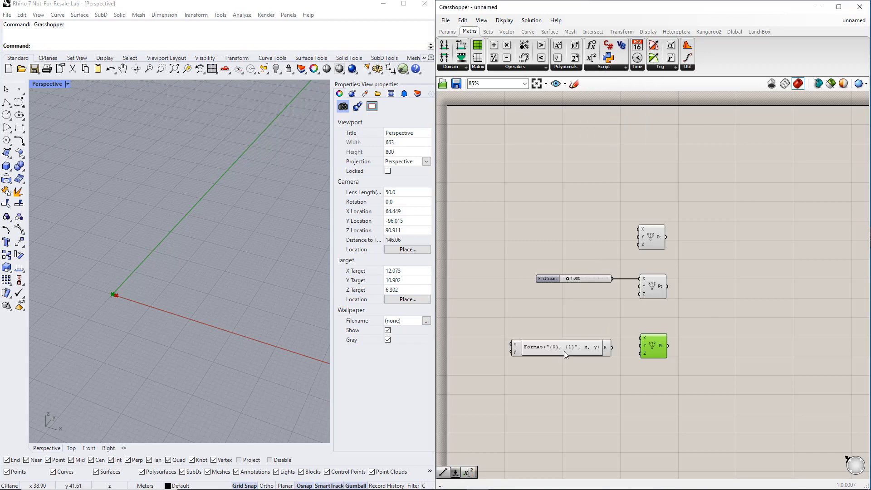
- Replace the Expression component's formula with x+y and connect its result to the X input of the third Construct Point
double_click(564, 350)
click(576, 359)
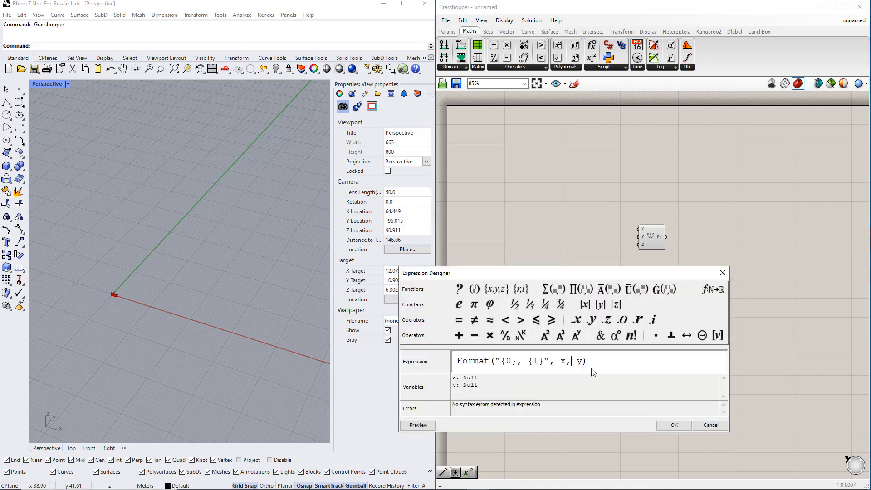
shift+click(590, 362)
drag(591, 361, 456, 361)
text(x+y)
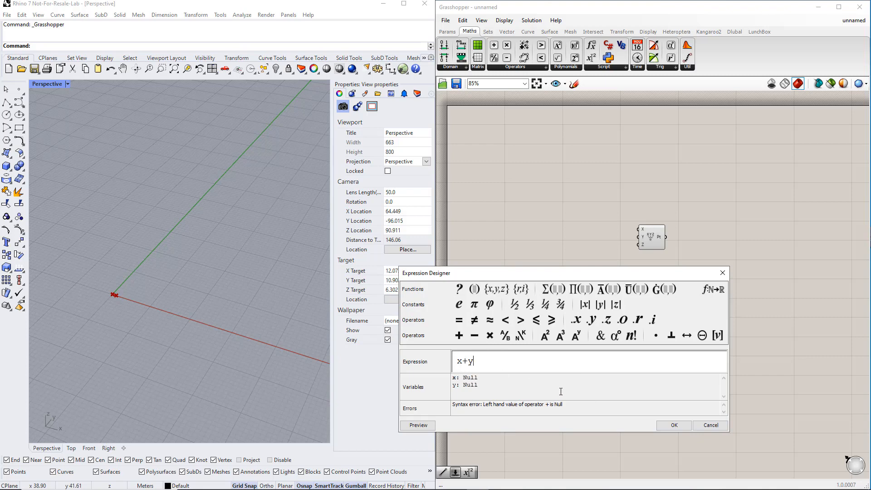
click(662, 426)
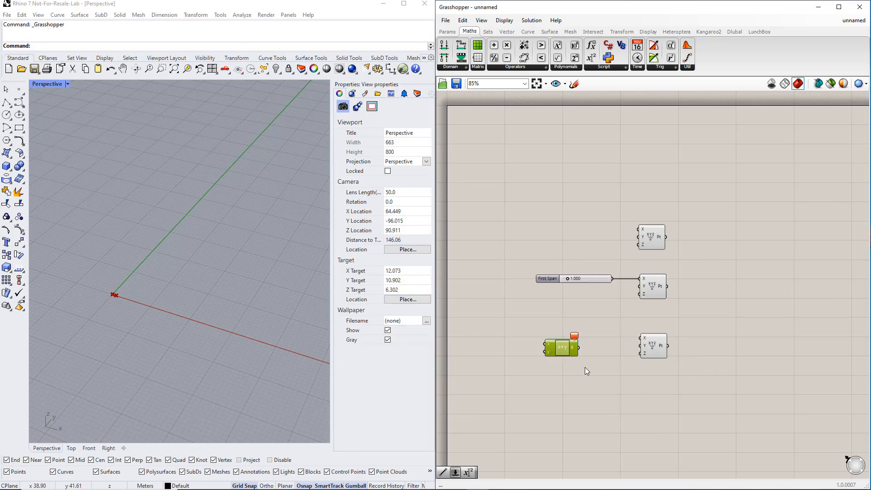
drag(579, 349, 605, 339)
click(606, 371)
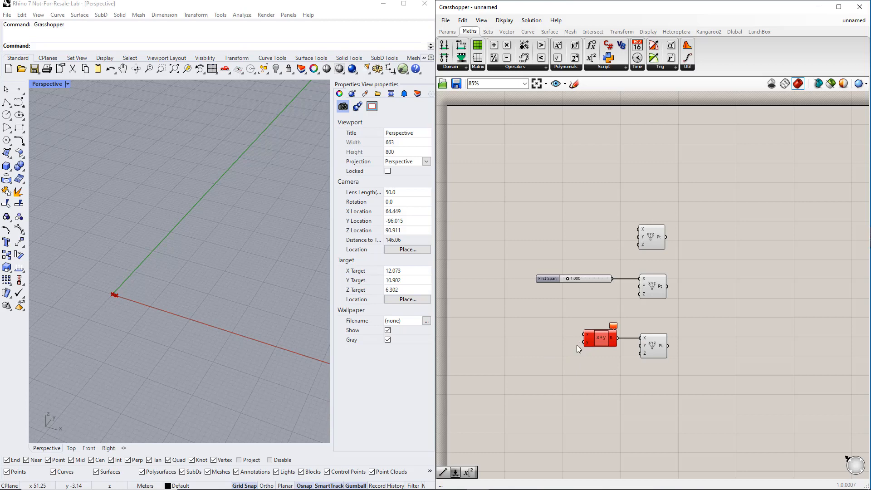
- Add a number slider from 0 to 10 beside the x+y Expression component and name it "Second Span"
double_click(529, 343)
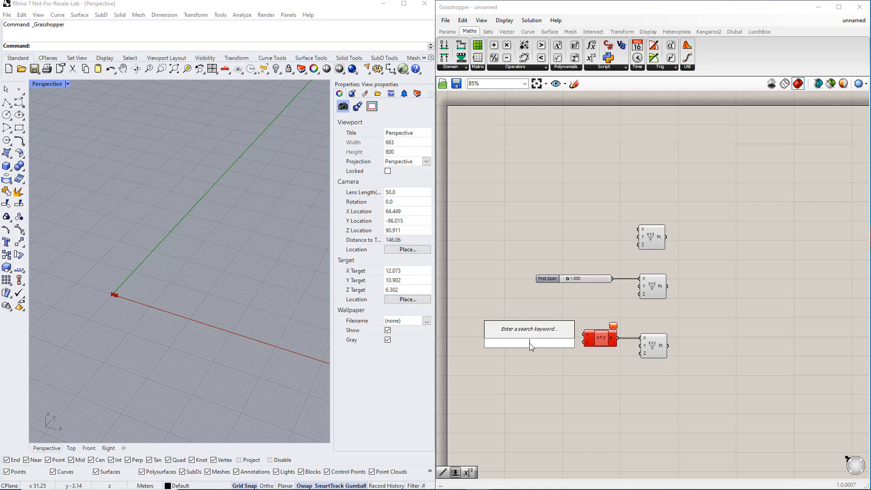
text(<10)
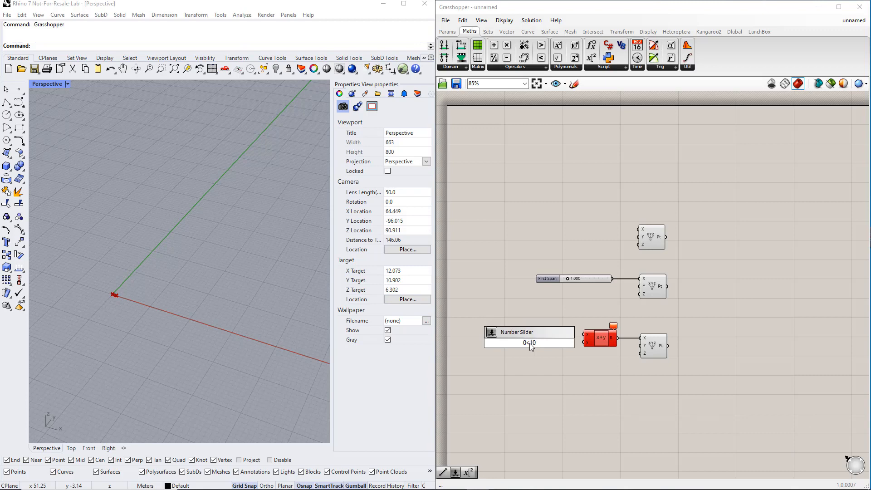
key(Return)
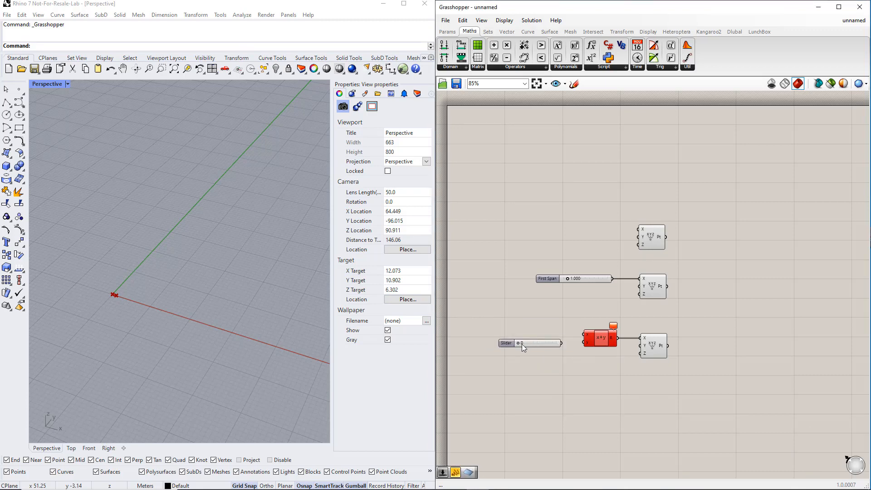
double_click(512, 345)
key(BackSpace)
text(S)
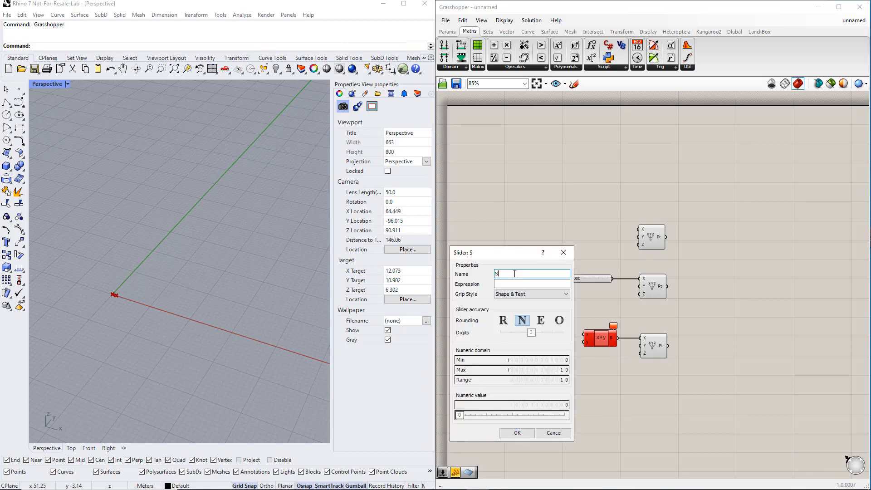
text(econd Span)
click(517, 432)
- Connect First Span to the Expression's x input and Second Span to its y input, with Second Span set to 4
scroll(583, 358, up, 6)
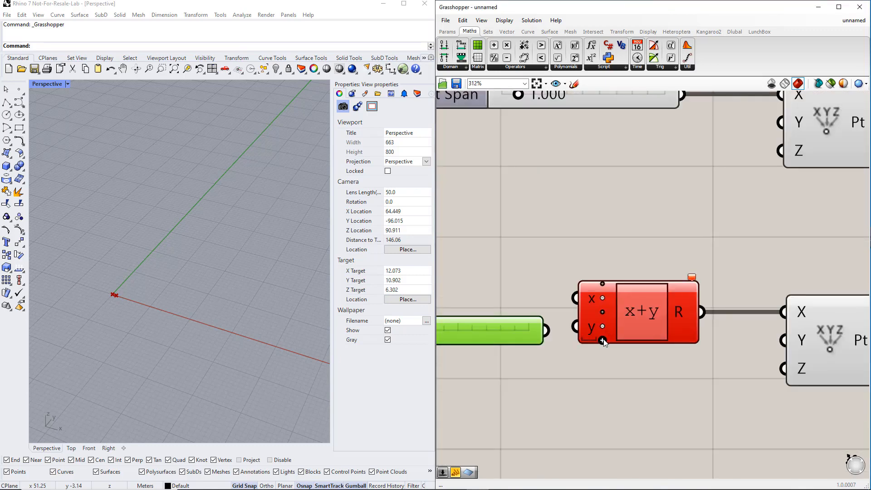
scroll(597, 358, down, 2)
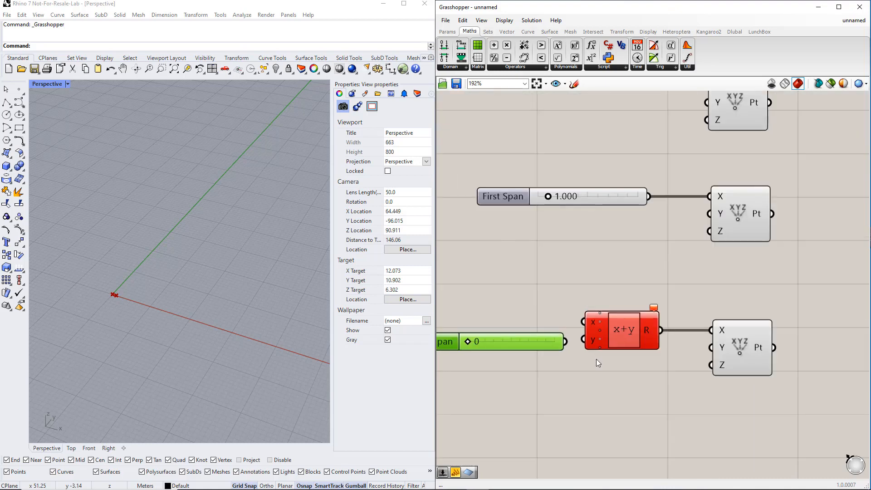
scroll(596, 358, down, 1)
drag(634, 242, 589, 344)
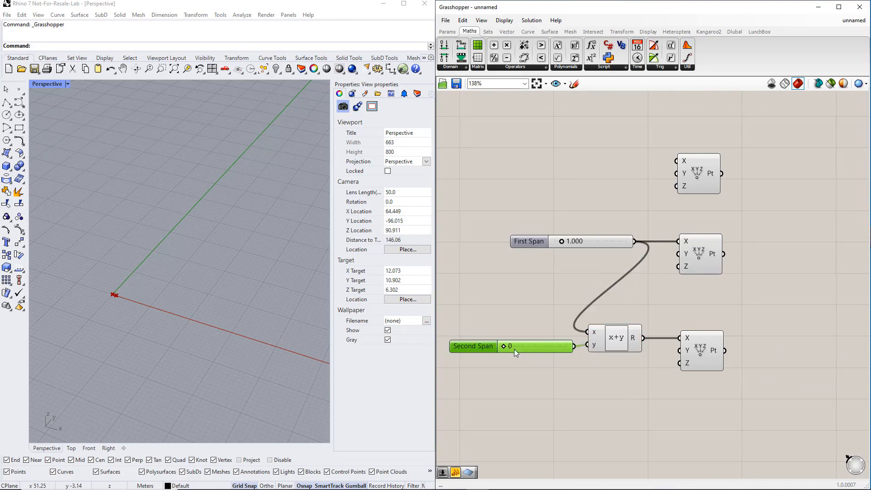
drag(504, 347, 528, 346)
- Place two Line components, which create a line between two points, beside the Construct Point components
right_drag(748, 302, 698, 314)
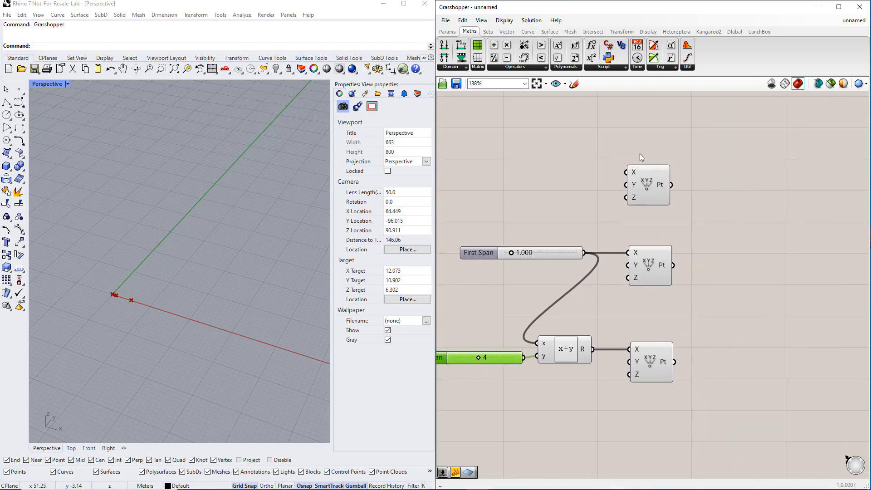
click(530, 34)
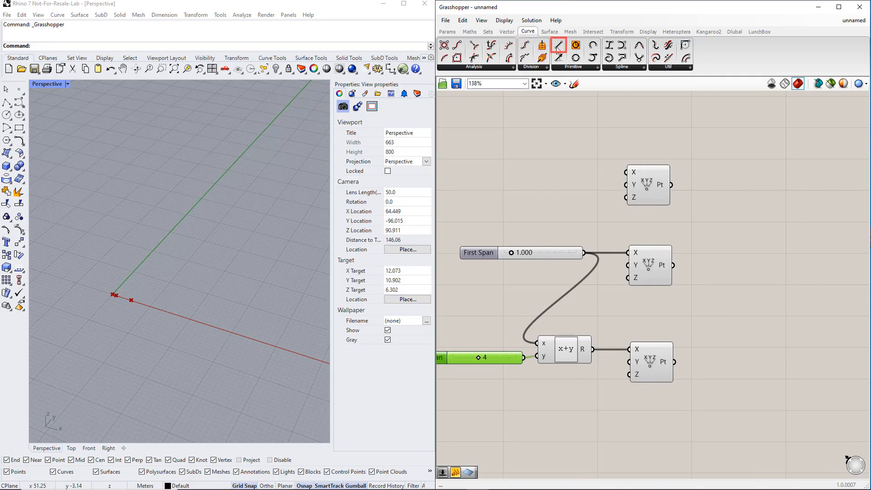
click(753, 217)
double_click(753, 216)
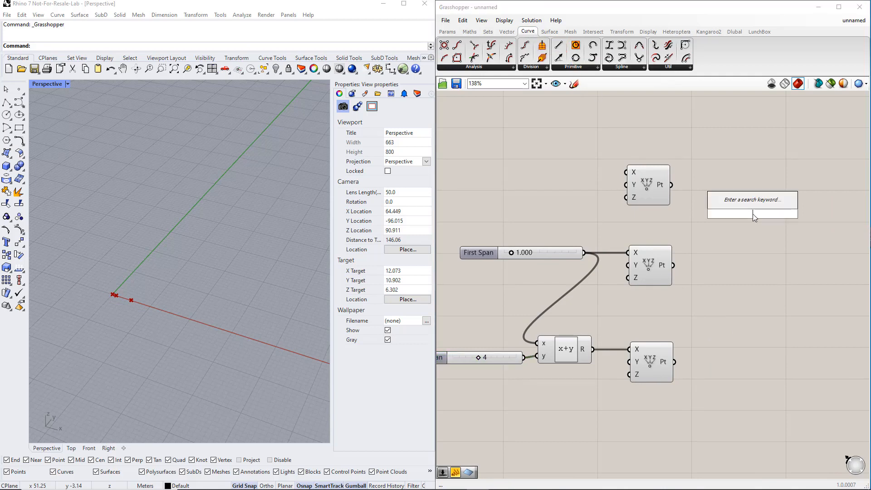
text(line)
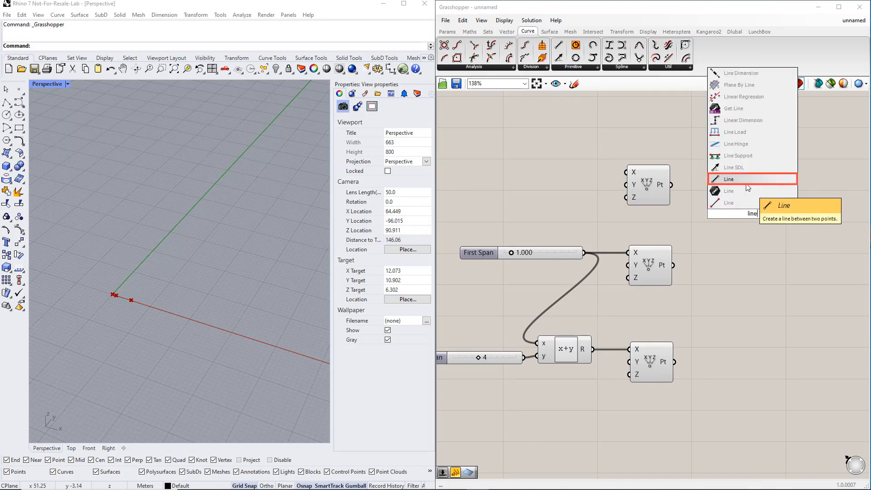
click(746, 185)
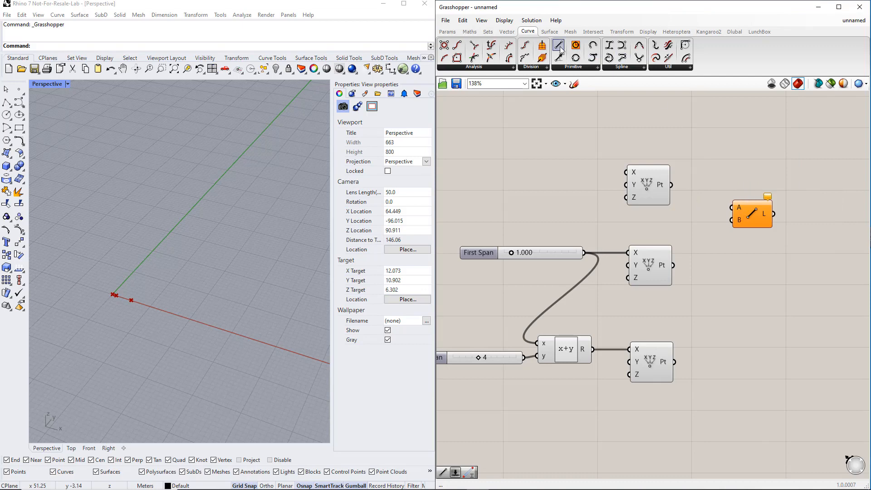
drag(560, 48, 751, 323)
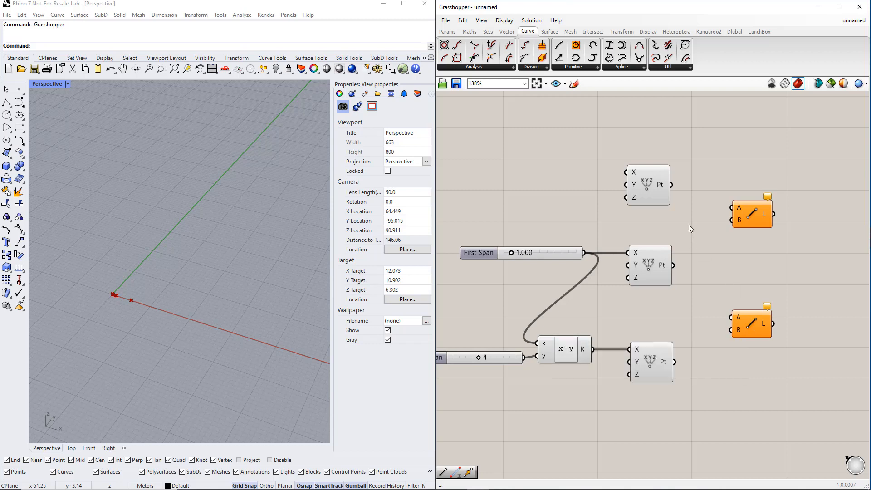
- Connect the first and second points to inputs A and B of the upper Line, and the second and third points to the lower Line
drag(673, 186, 731, 207)
drag(674, 265, 731, 220)
drag(673, 266, 730, 317)
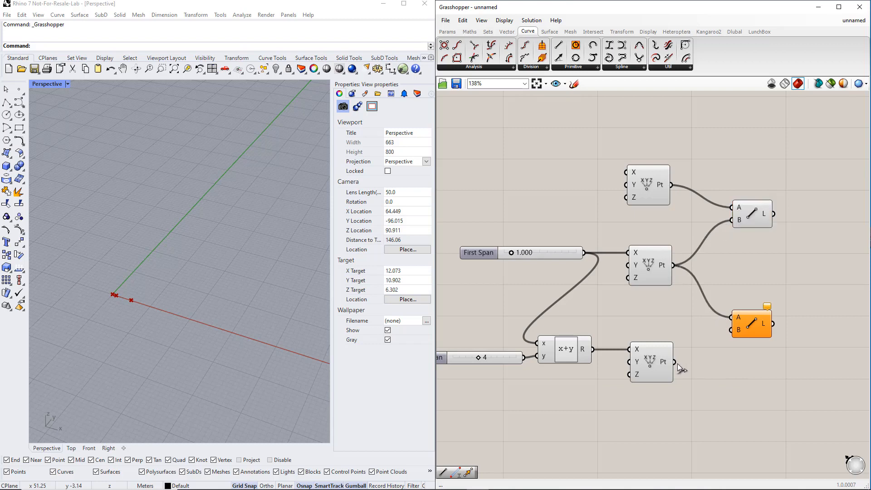
drag(674, 362, 731, 330)
- Place a Dlubal RFEM 6 Member component beyond the two Line components
scroll(720, 344, down, 2)
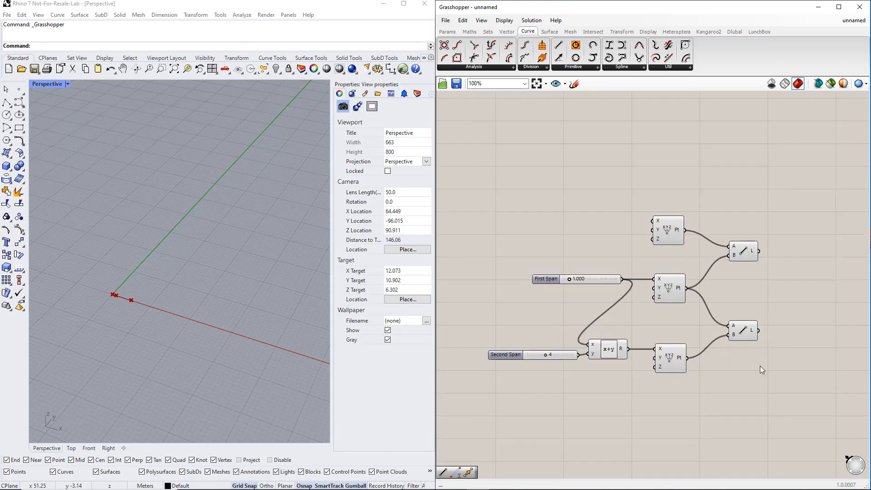
right_drag(760, 366, 657, 342)
right_drag(683, 299, 655, 314)
scroll(630, 308, up, 2)
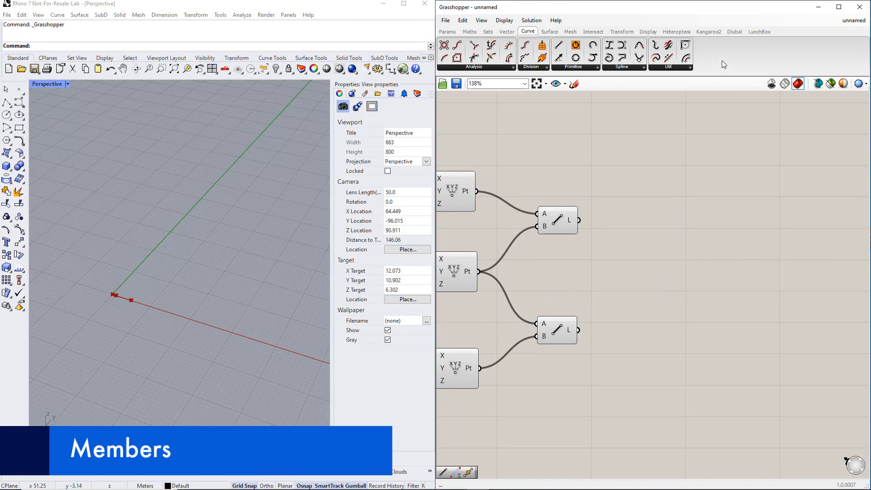
click(737, 32)
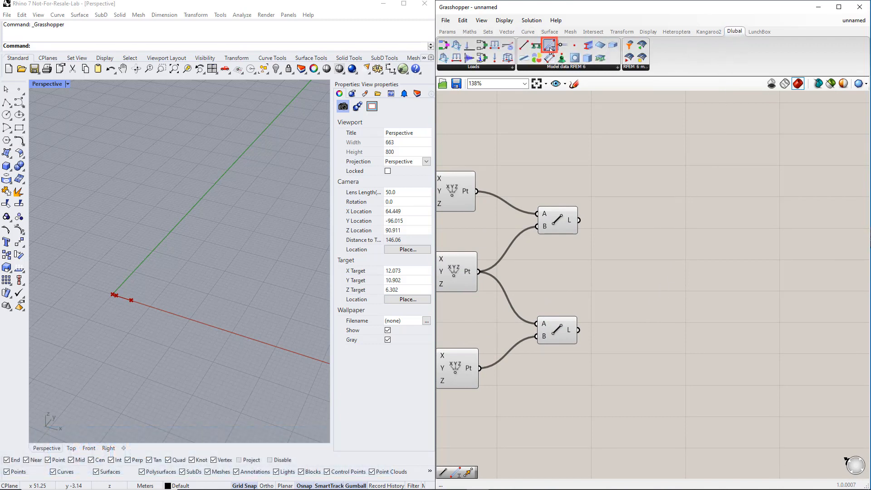
drag(550, 48, 734, 282)
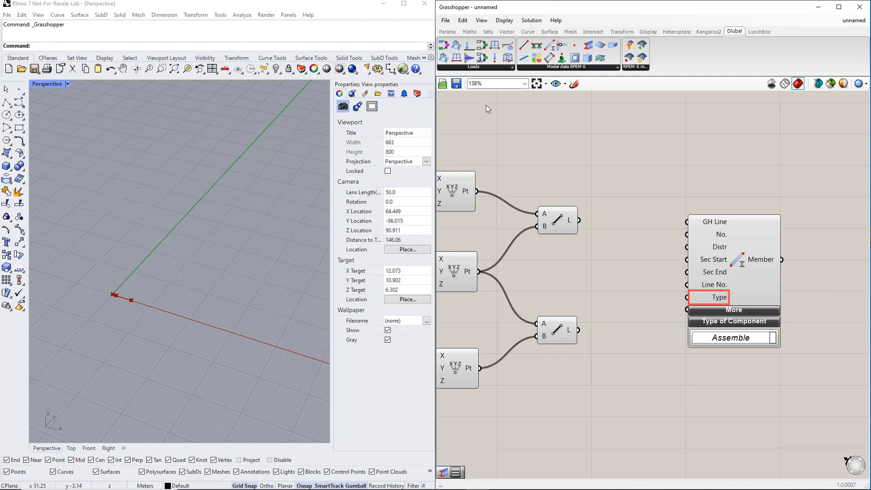
- Feed the Member's Type input from a new Value List set to TYPE_BEAM, and space the two components apart
click(447, 31)
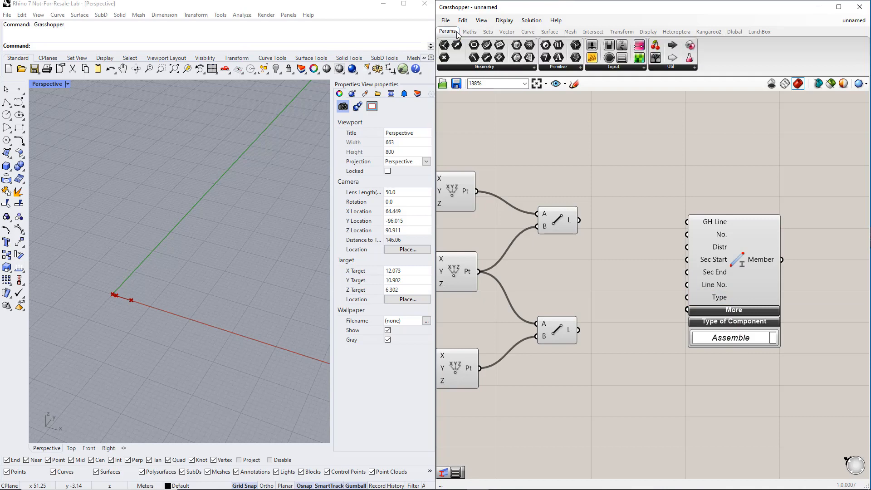
click(610, 68)
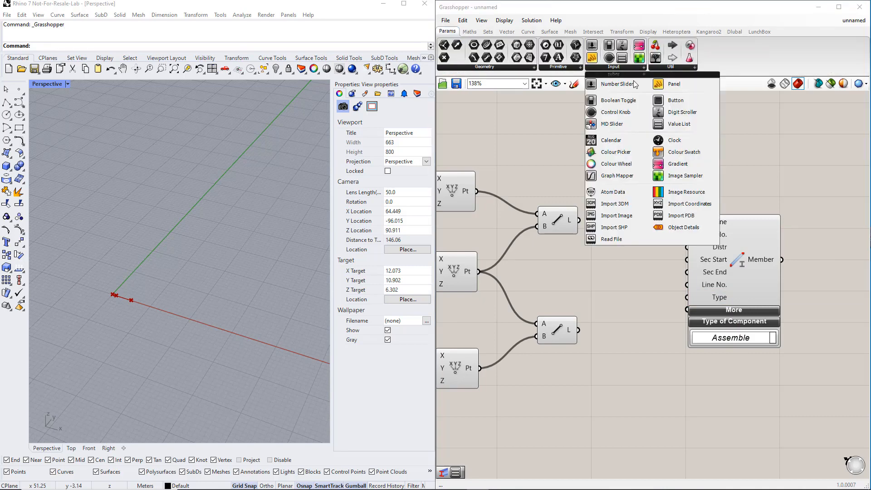
click(683, 125)
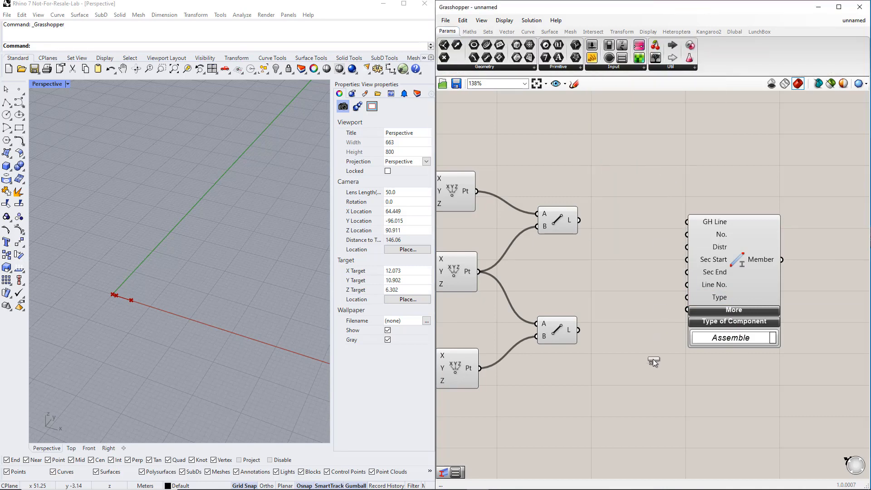
click(643, 383)
drag(664, 380, 686, 297)
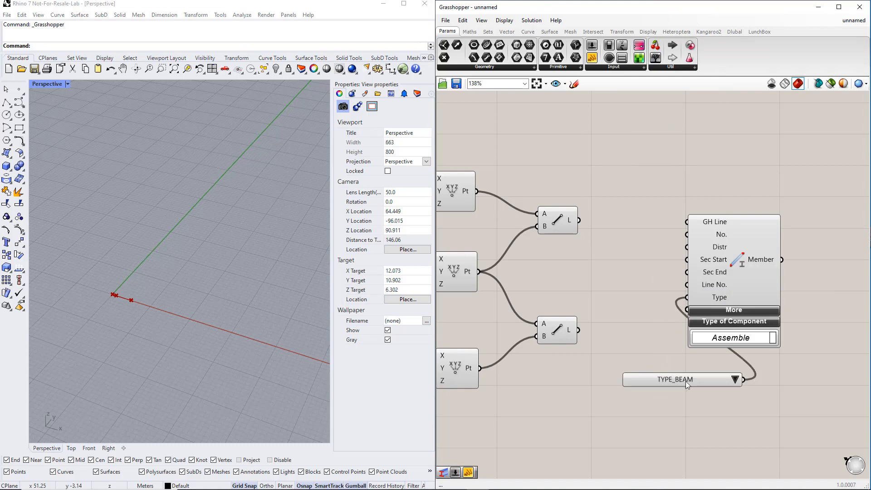
click(735, 380)
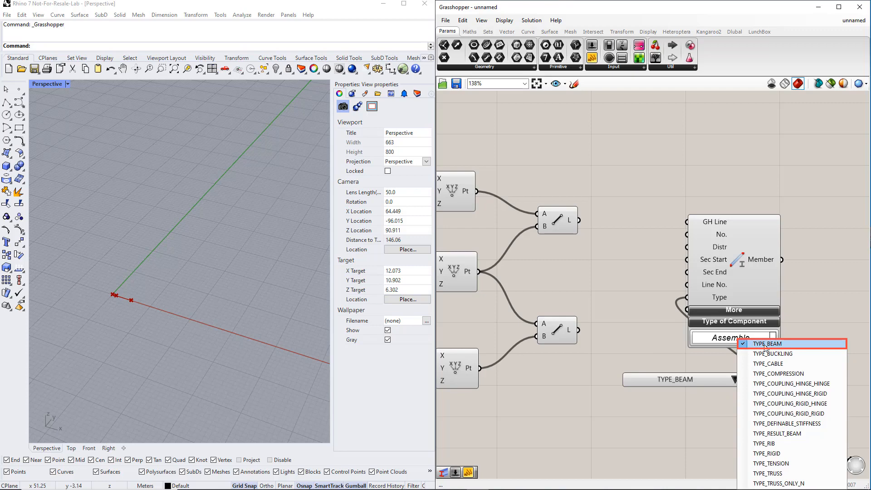
click(765, 346)
drag(736, 276, 773, 272)
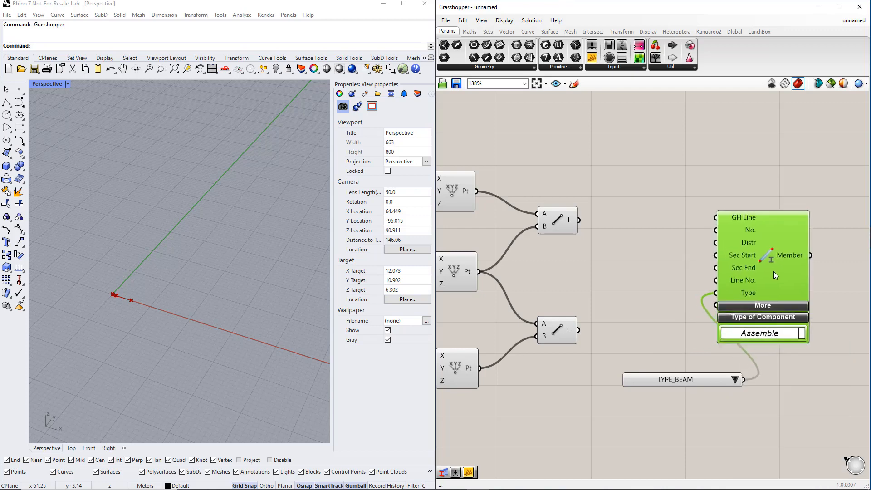
drag(693, 381, 655, 384)
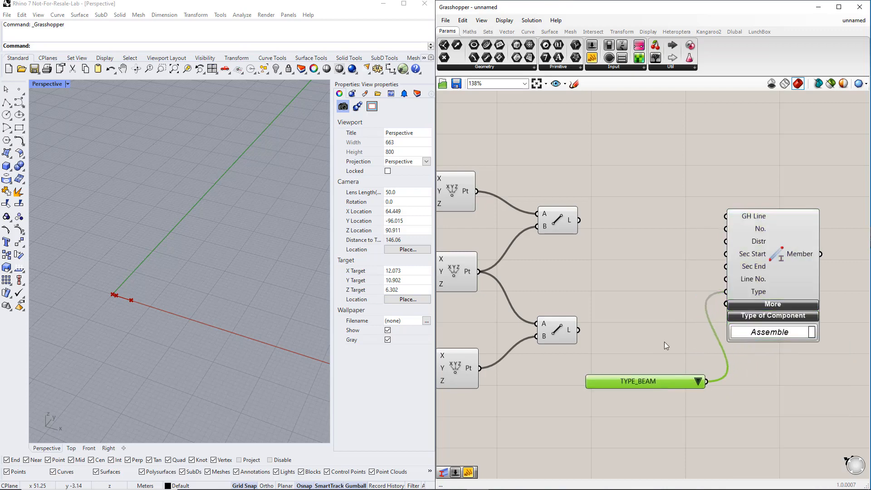
- Connect the outputs of both Line components to the Member's GH Line input
scroll(665, 339, down, 3)
scroll(665, 341, down, 2)
right_drag(635, 304, 590, 307)
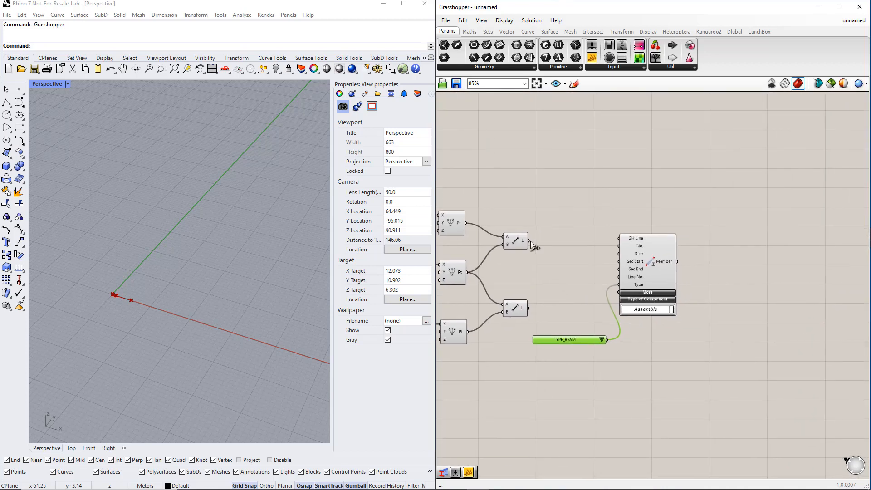
drag(529, 240, 615, 242)
drag(530, 308, 617, 239)
shift+drag(530, 240, 617, 238)
right_drag(666, 336, 630, 329)
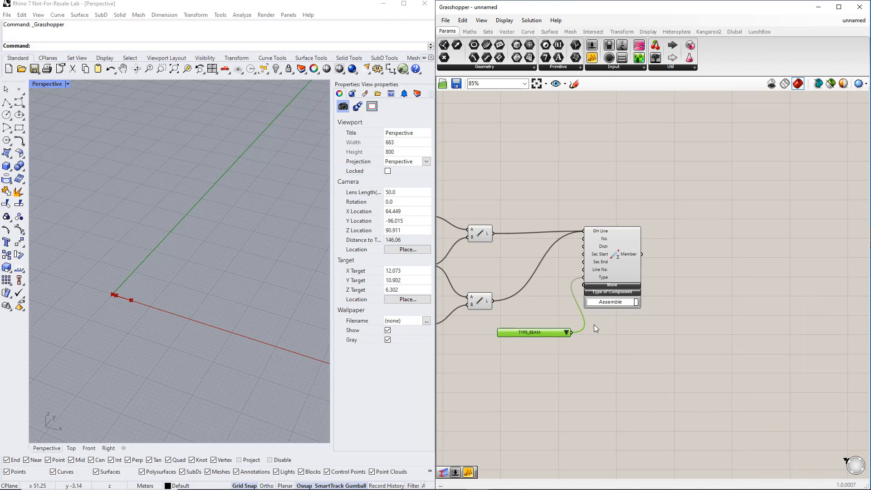
- Disconnect the lower Line from the Member's GH Line input and add it back alongside the upper Line
right_click(596, 234)
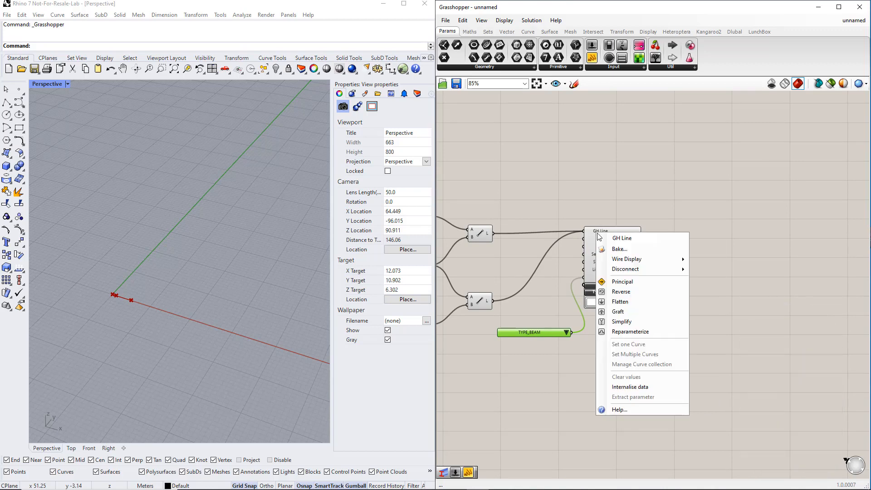
mouse_move(678, 274)
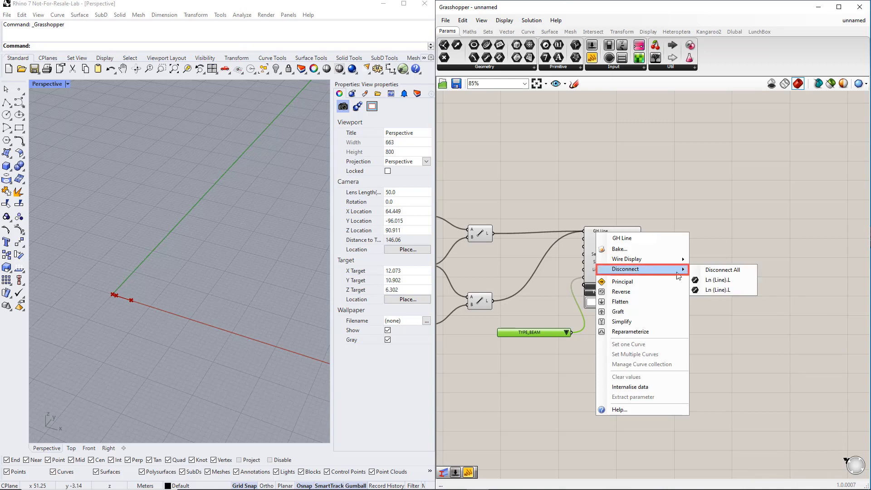
click(701, 282)
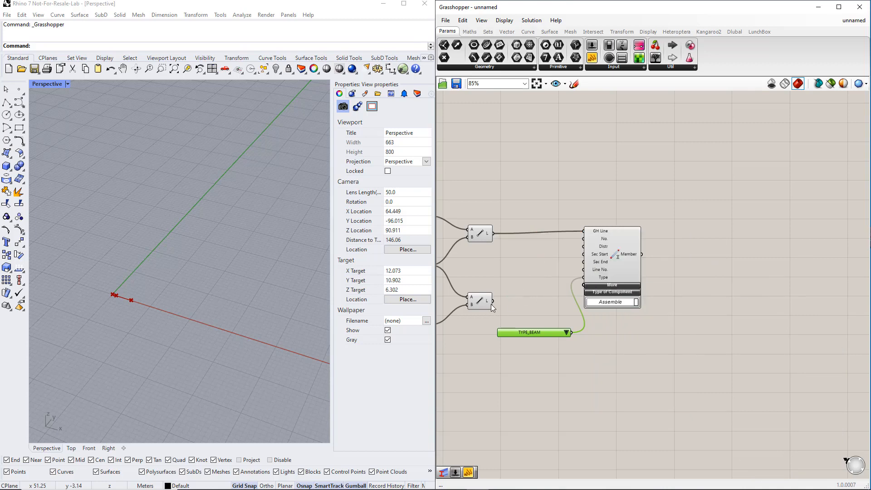
shift+drag(493, 300, 587, 231)
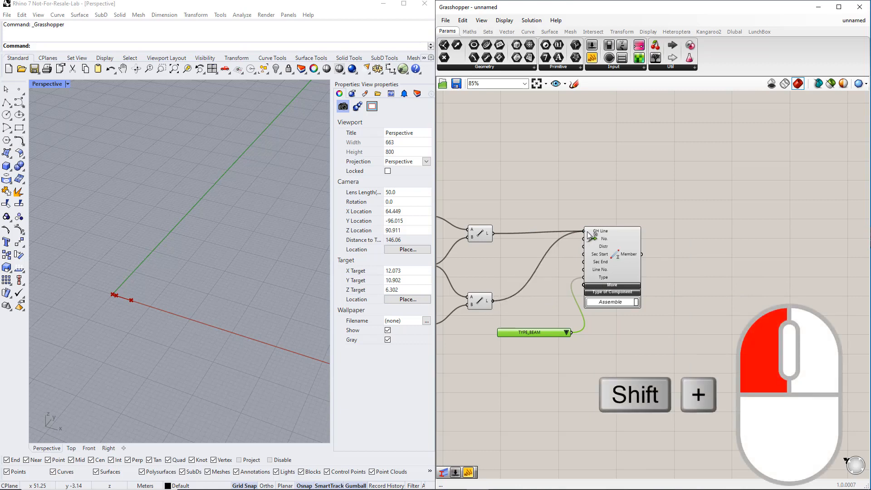
- Move the Member component and its TYPE_BEAM list farther away from the Line components
scroll(624, 329, down, 2)
drag(606, 378, 702, 297)
click(677, 259)
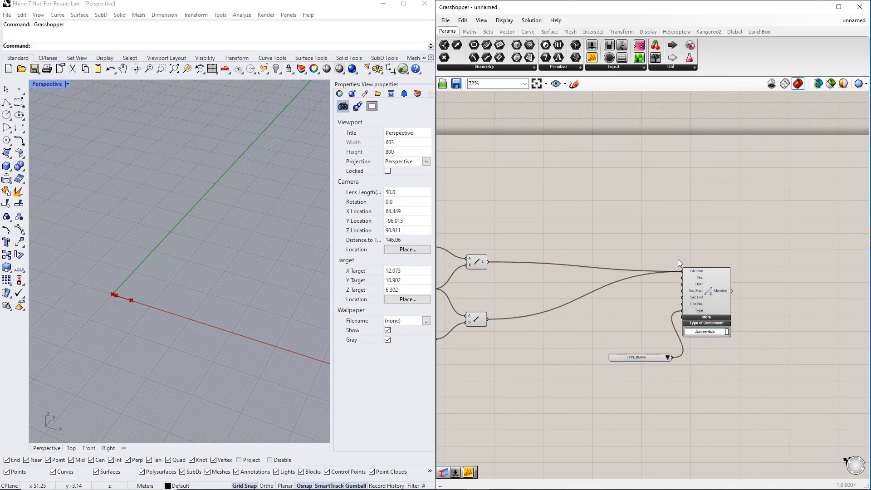
- Place a Dlubal RFEM 6 Section component above the Member component
click(734, 34)
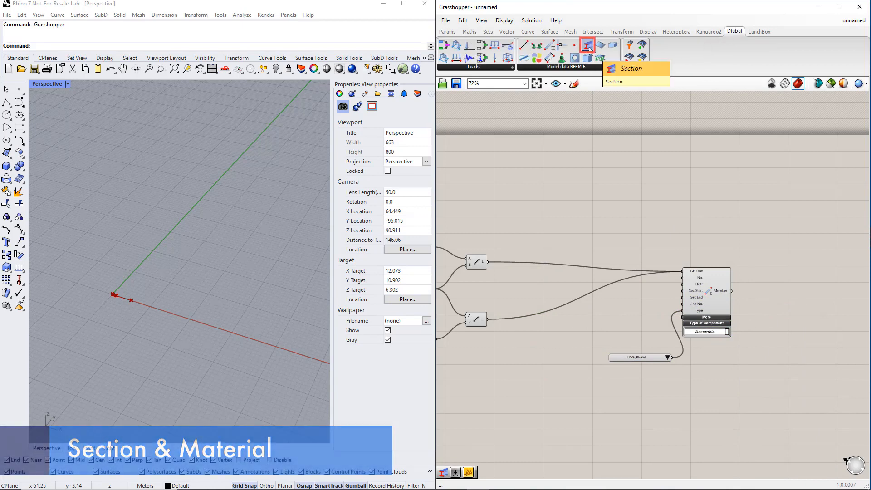
drag(591, 49, 643, 181)
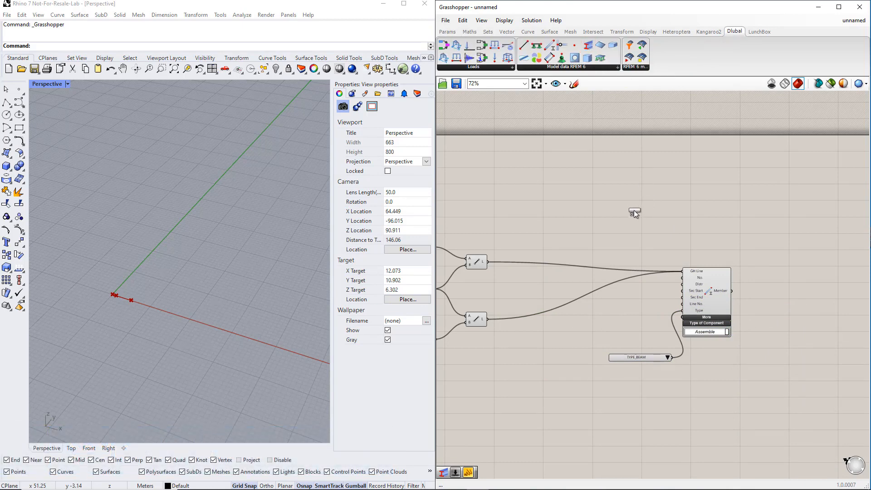
drag(633, 211, 632, 211)
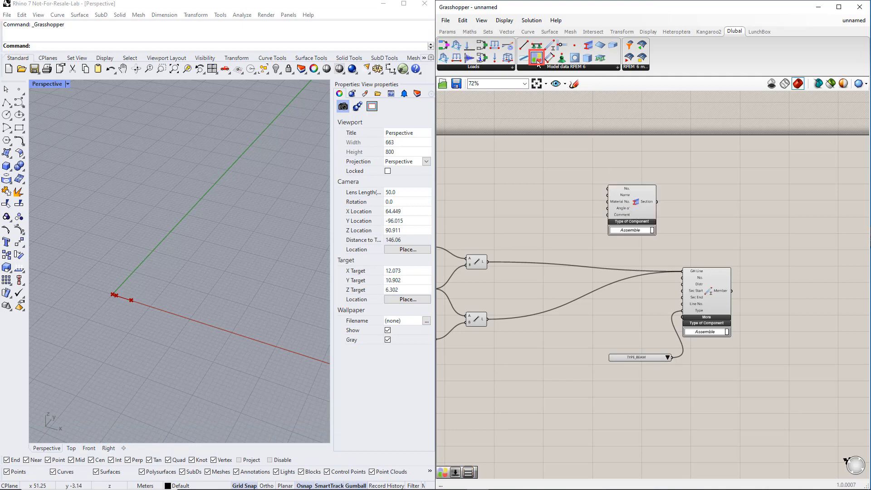
- Place a Material component beside the Section component and connect blank panels to the No. and Name inputs of both
drag(538, 61, 531, 190)
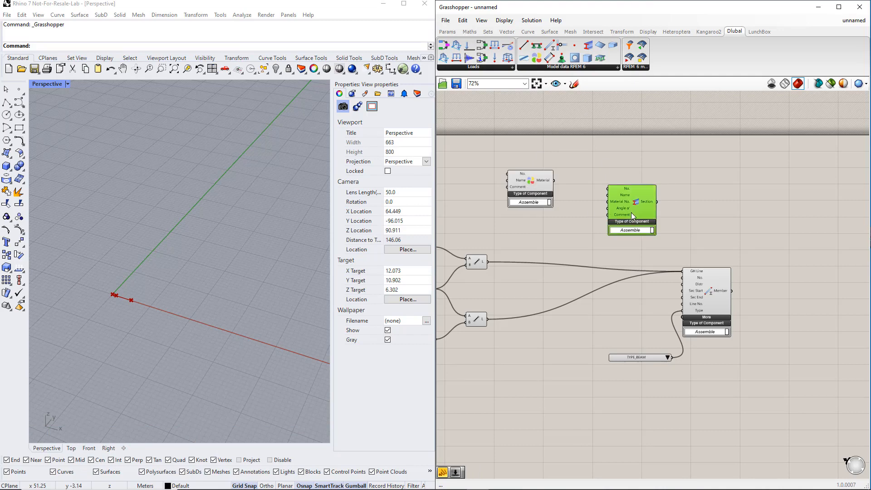
click(454, 33)
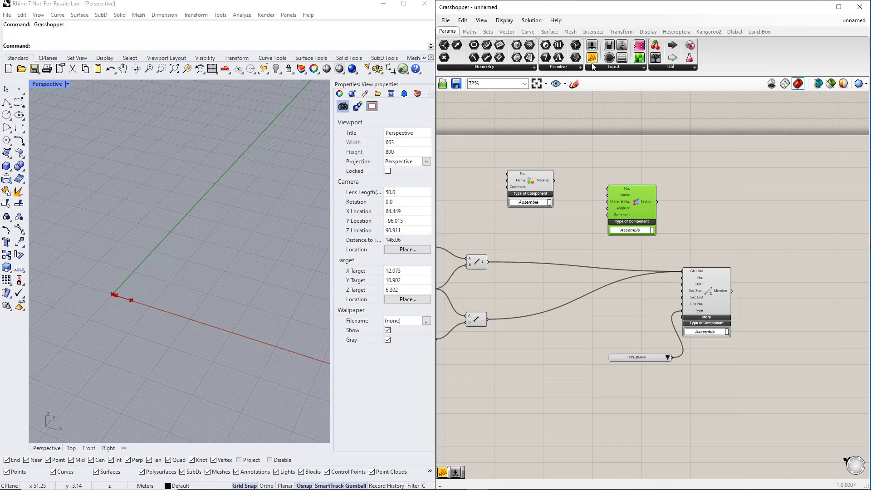
drag(593, 59, 590, 184)
drag(614, 195, 593, 203)
drag(599, 227, 507, 174)
drag(480, 200, 507, 187)
drag(600, 182, 627, 201)
click(615, 211)
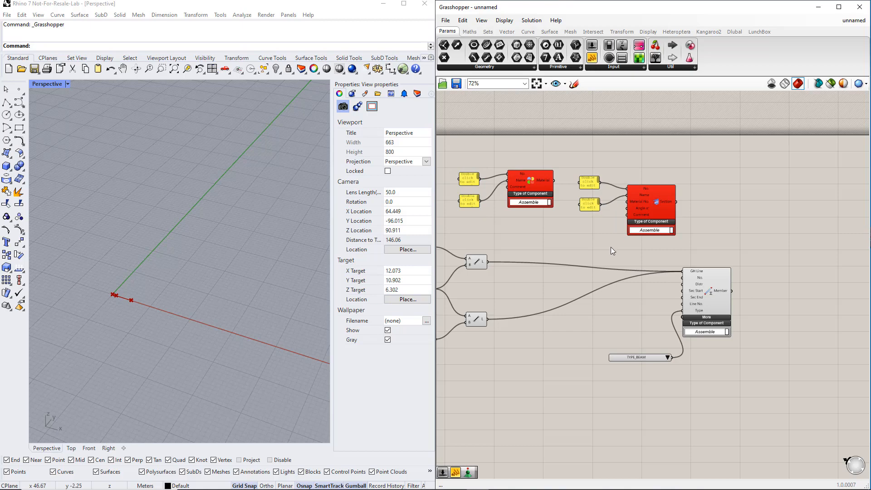
- Set the Section component's No. panel to 1 and its Name panel to IPE 300
scroll(589, 182, up, 4)
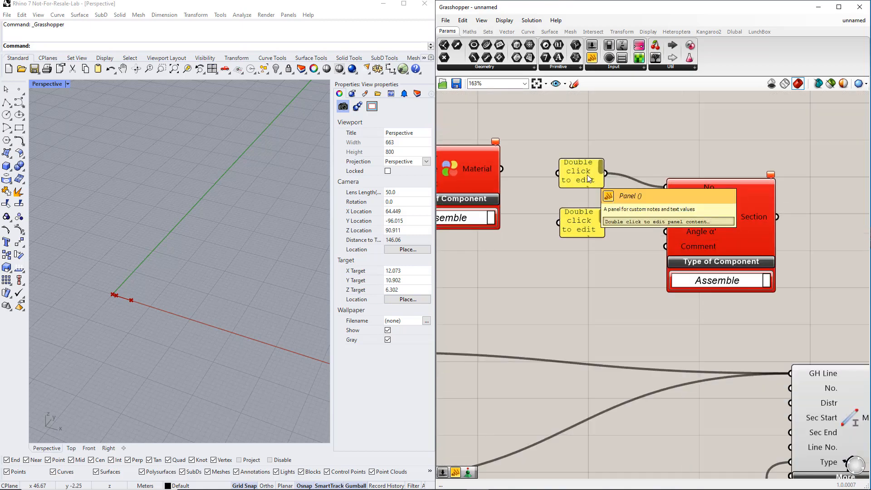
double_click(587, 175)
text(1)
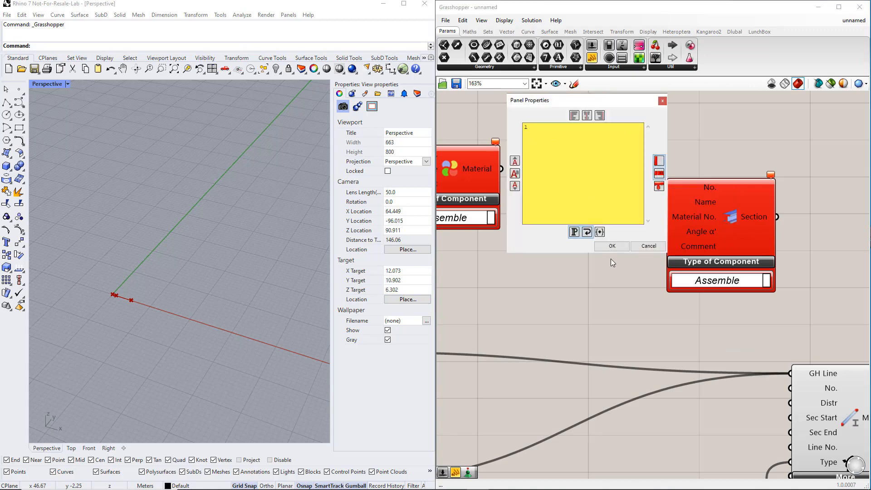
click(611, 245)
double_click(583, 222)
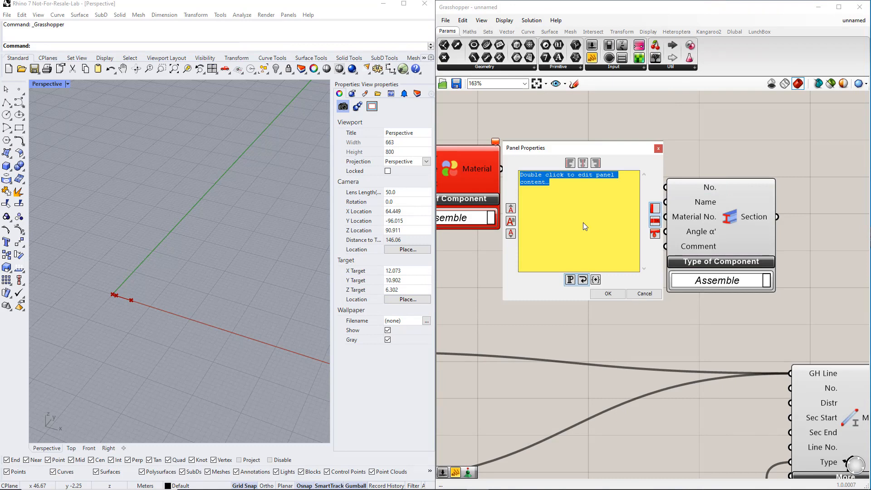
text(IPE 300)
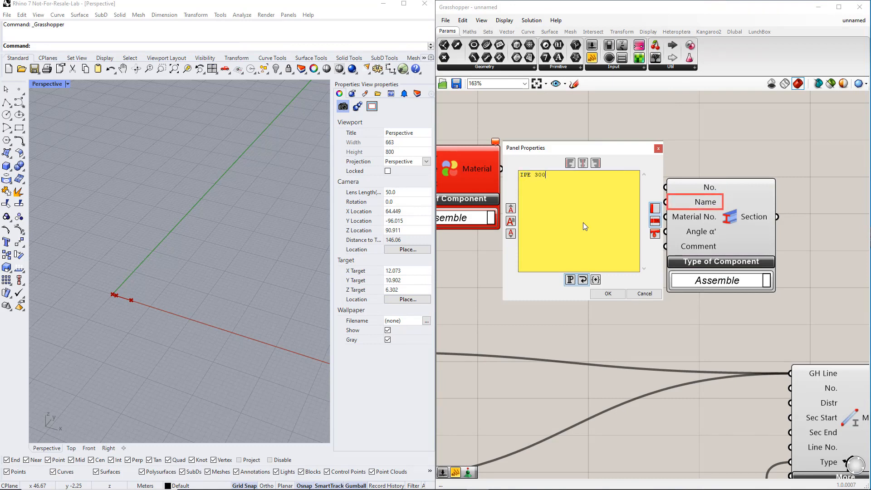
click(610, 293)
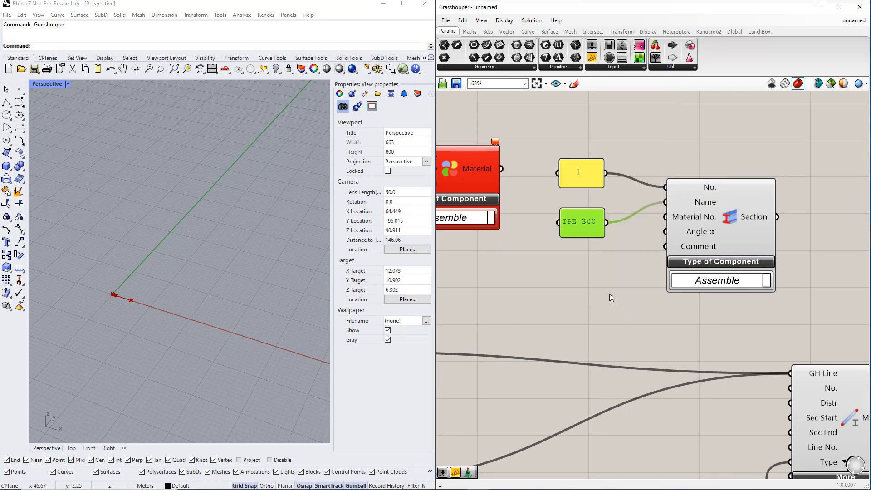
- Set the Material component's No. panel to 1 and its Name panel to S235
click(546, 285)
right_drag(546, 285, 775, 311)
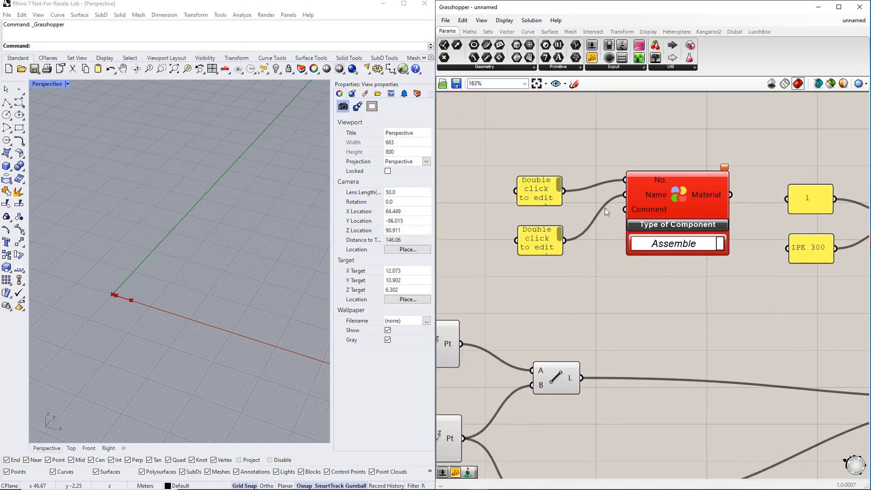
double_click(542, 201)
text(1)
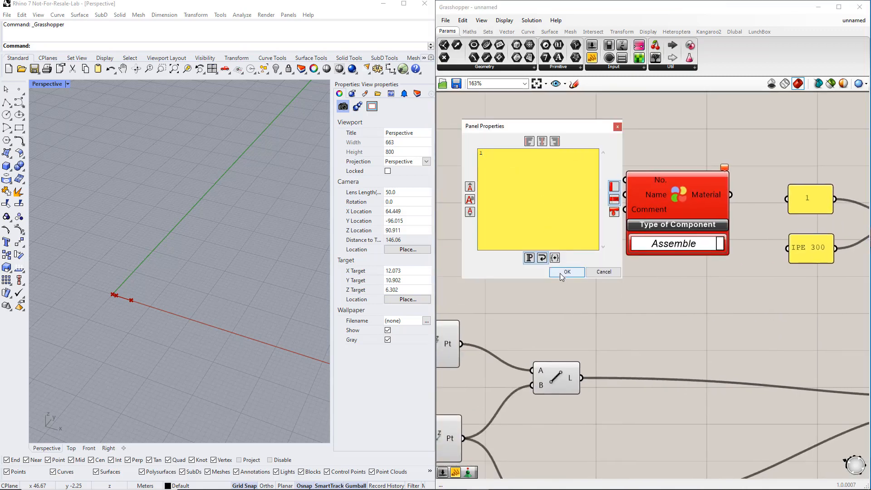
click(562, 274)
double_click(550, 244)
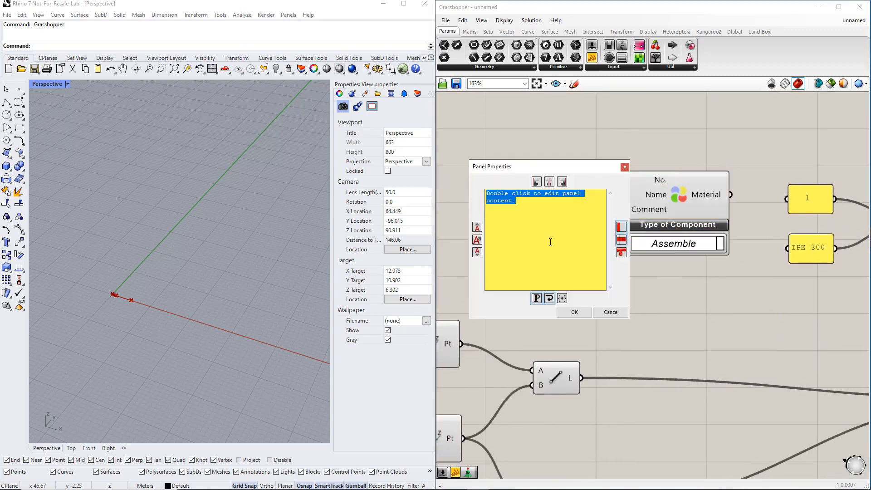
text(S235)
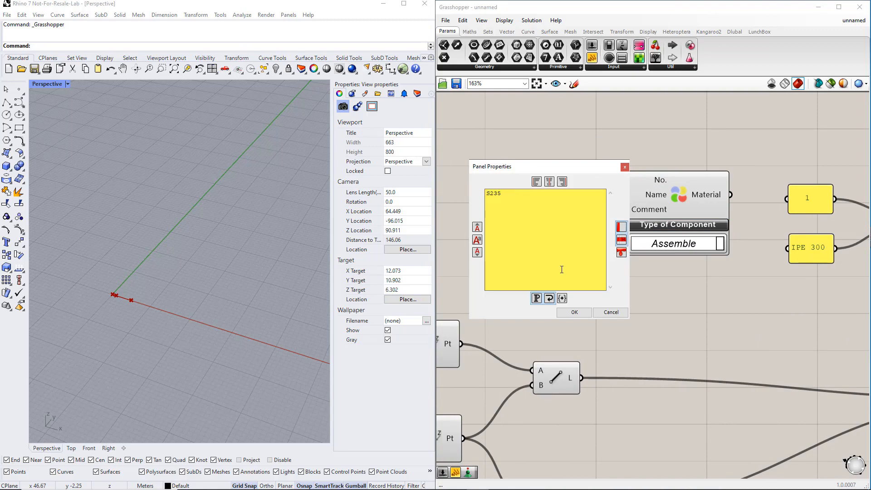
click(574, 312)
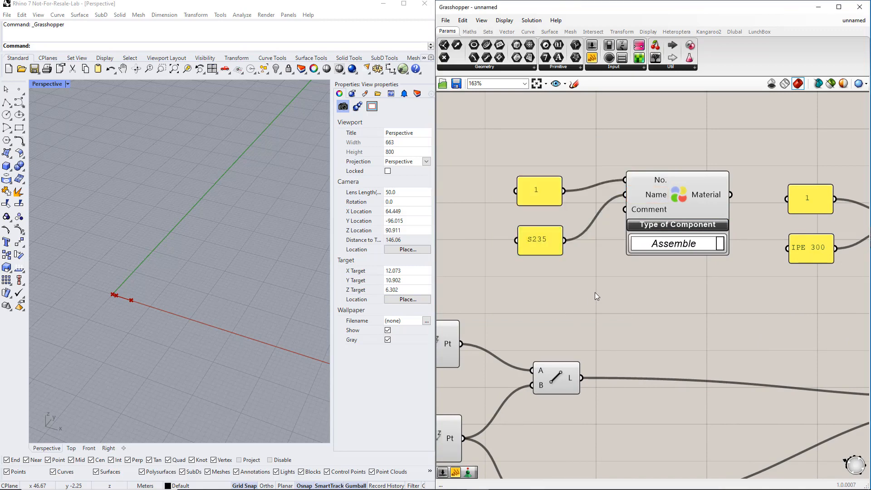
- Move the Member farther away, then connect Material to the Section's Material No. input and Section to the Member's Sec Start input
scroll(594, 292, down, 2)
right_drag(705, 292, 608, 287)
scroll(612, 287, down, 1)
right_drag(760, 359, 703, 327)
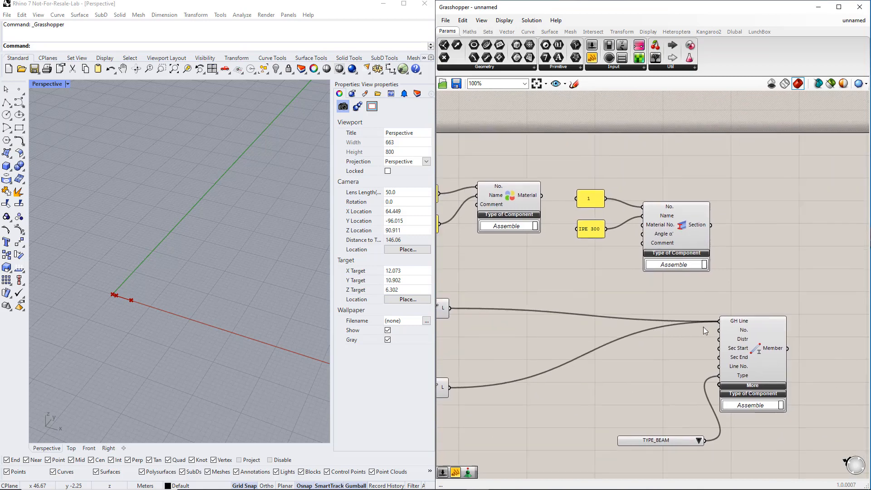
drag(764, 361, 809, 355)
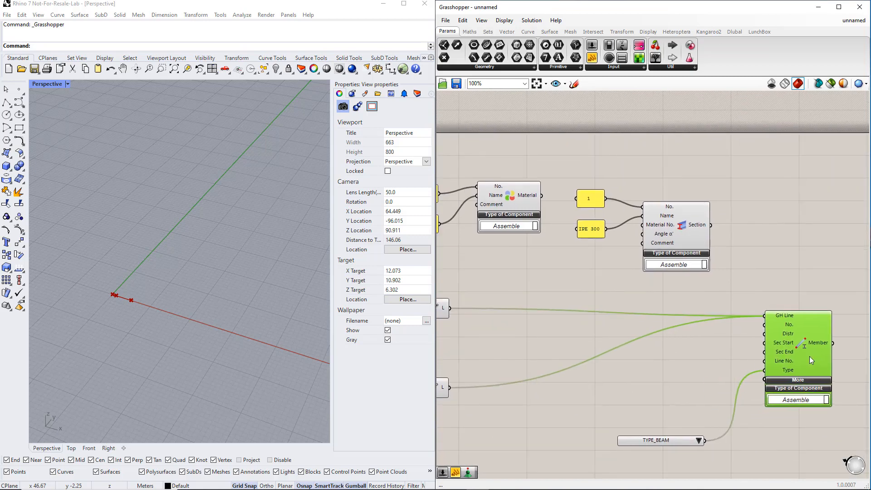
click(724, 306)
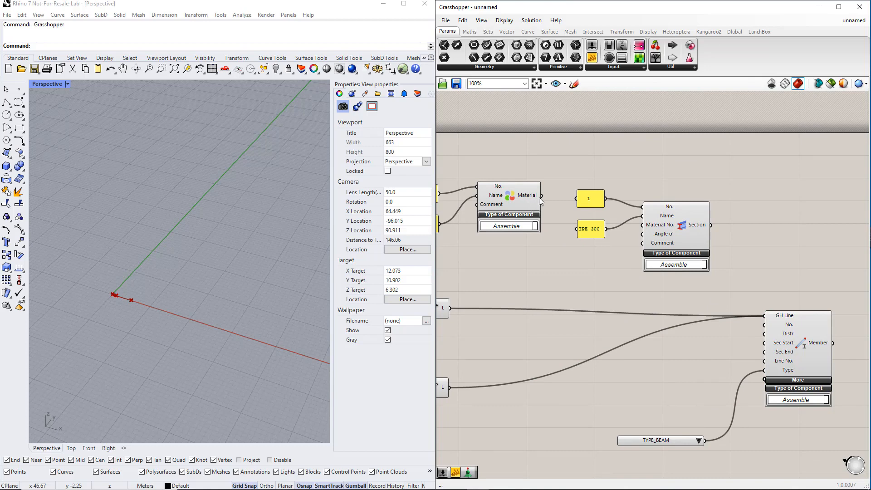
drag(541, 195, 658, 225)
drag(711, 225, 763, 346)
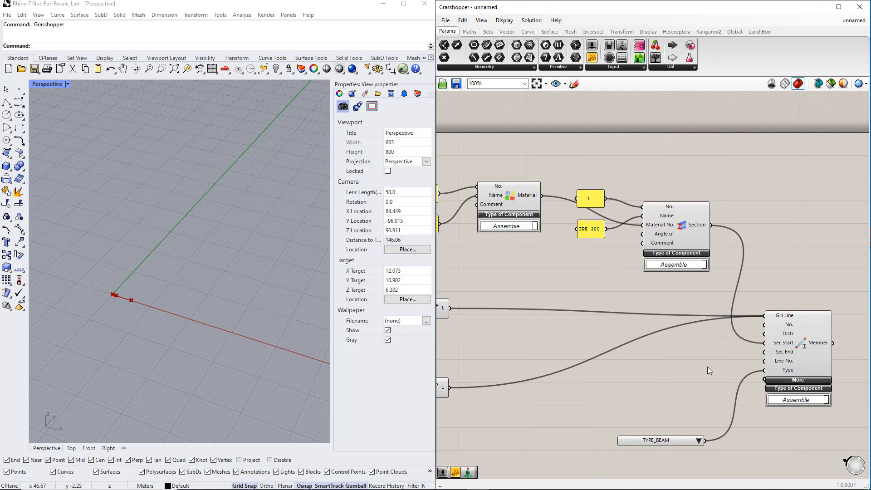
- Place a Dlubal Nodal Support component below the Line components and connect the first point to its GH Node input
scroll(705, 367, down, 2)
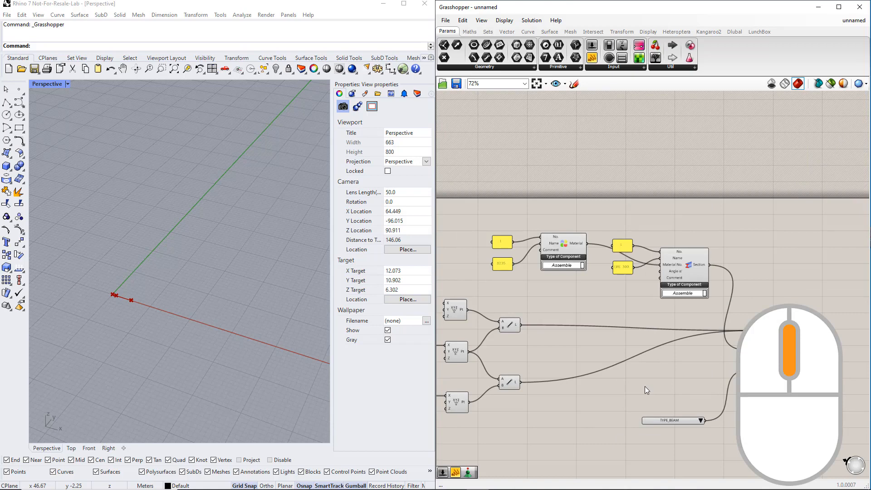
scroll(644, 386, down, 2)
right_drag(622, 387, 642, 321)
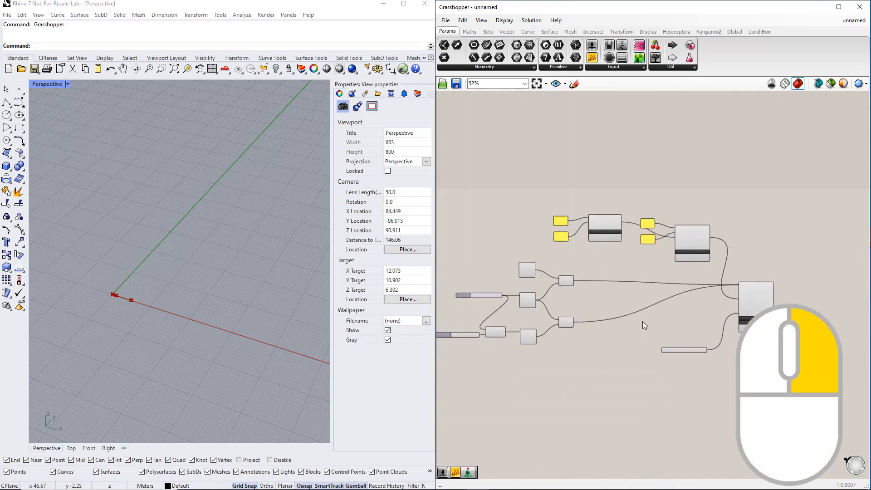
scroll(649, 318, up, 2)
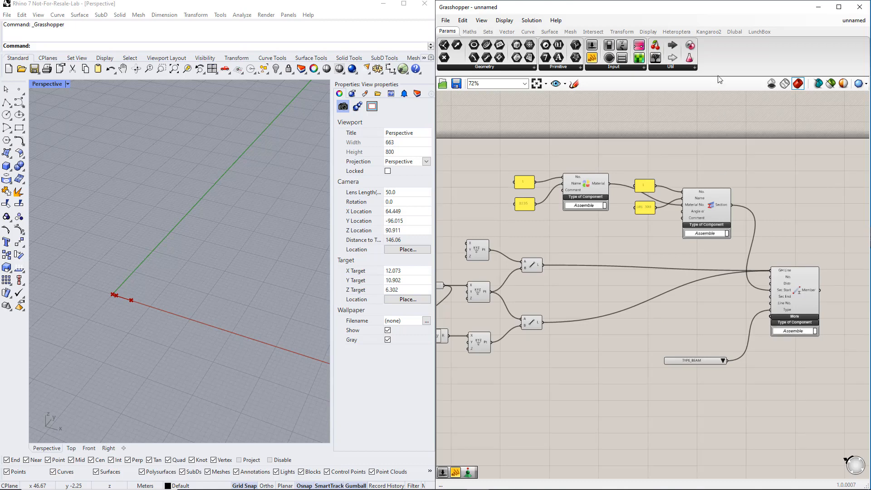
click(734, 32)
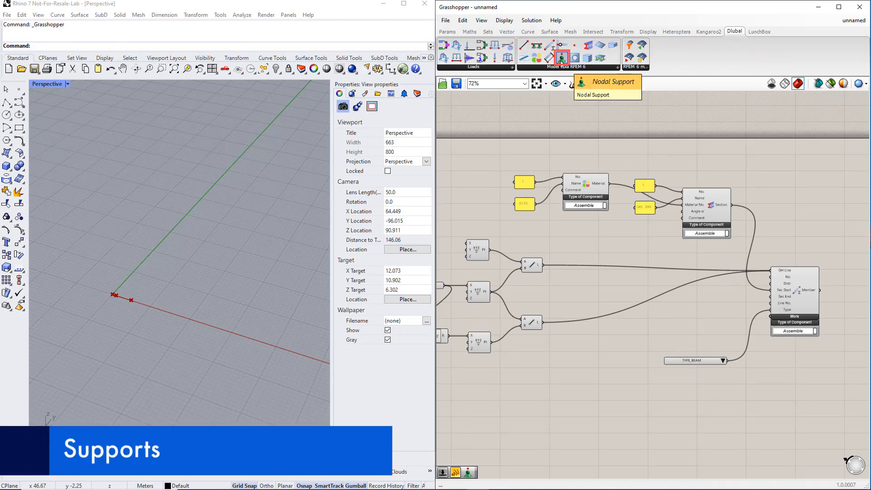
drag(561, 59, 573, 285)
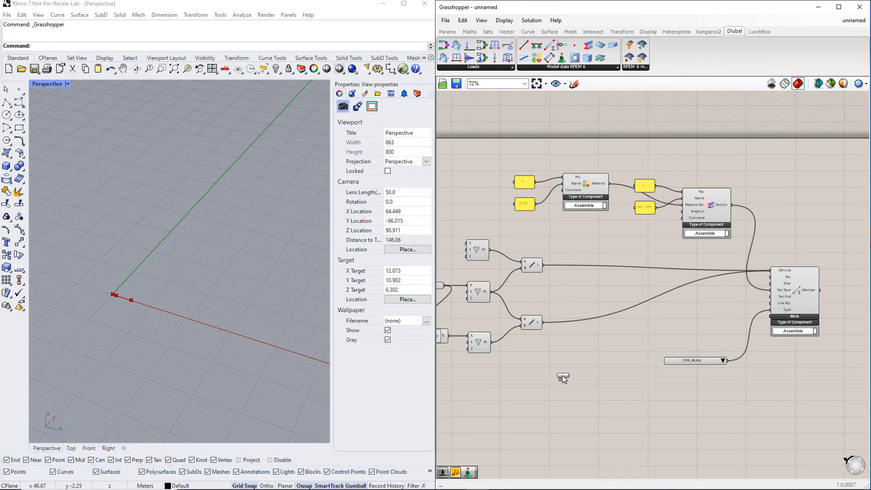
drag(562, 389, 562, 388)
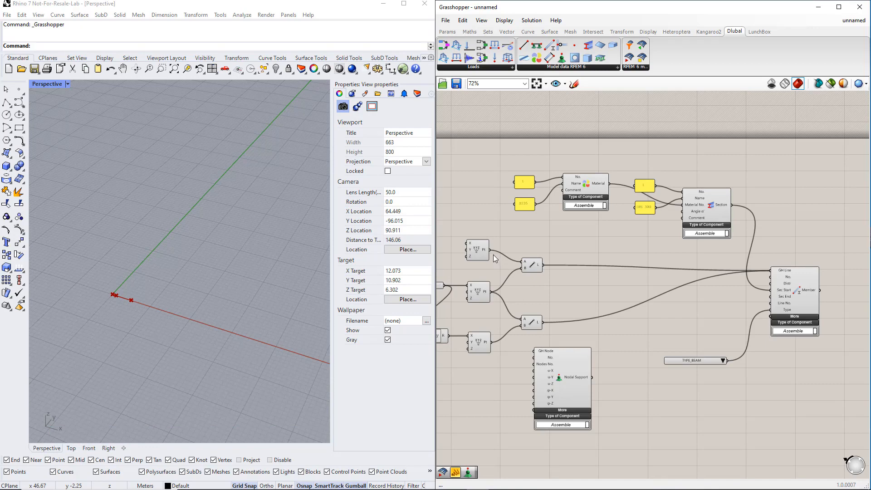
drag(490, 250, 537, 353)
drag(566, 394, 613, 400)
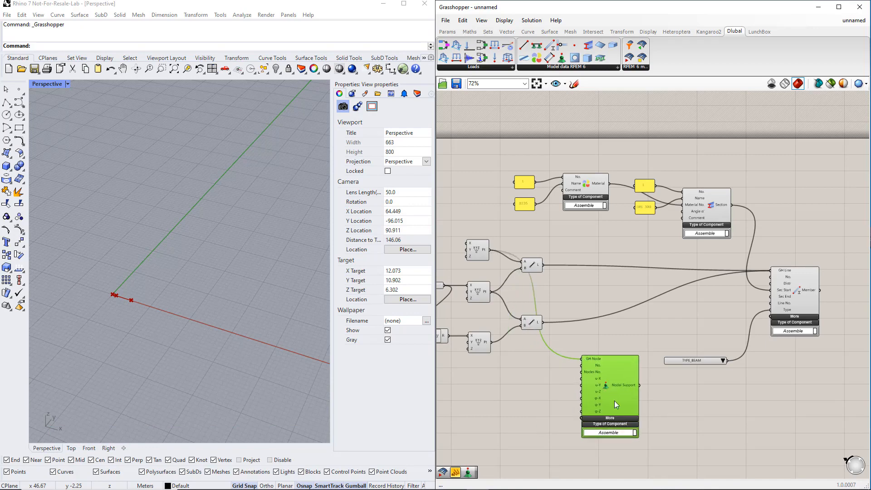
- Add a panel beside the Nodal Support component's inputs and set its content to INF
scroll(599, 431, up, 5)
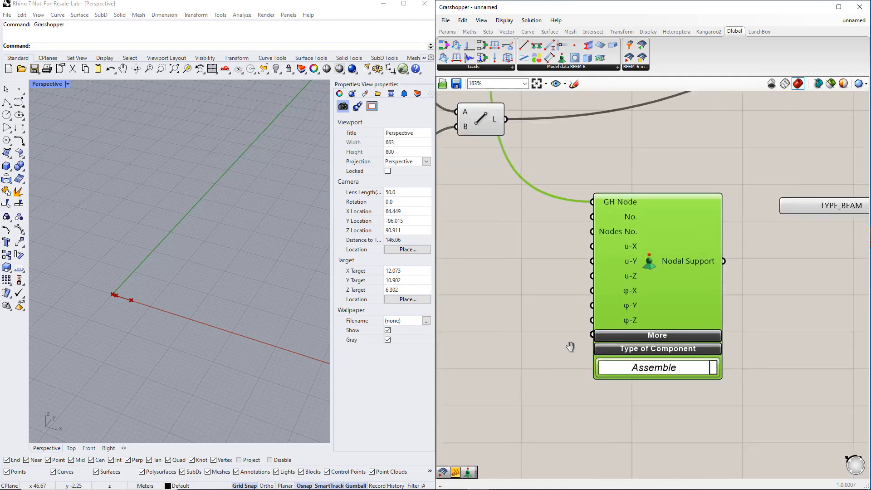
click(447, 31)
drag(580, 61, 556, 197)
drag(535, 275, 535, 276)
scroll(625, 288, up, 4)
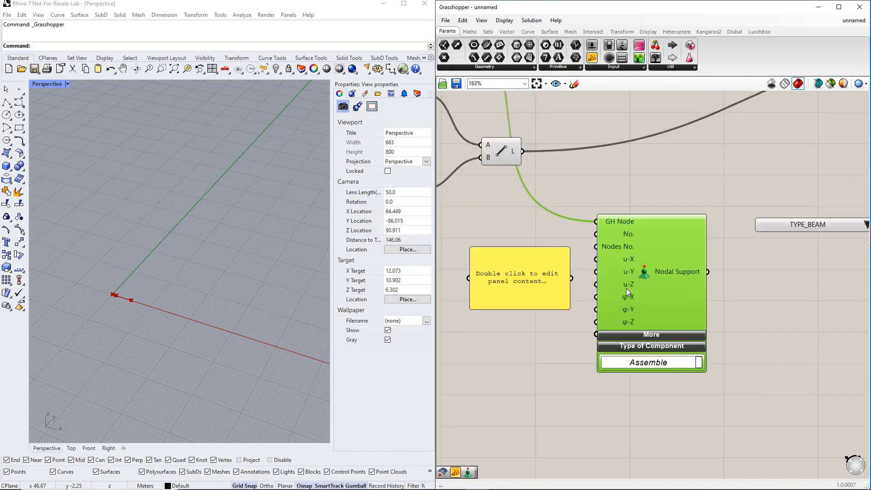
mouse_move(628, 246)
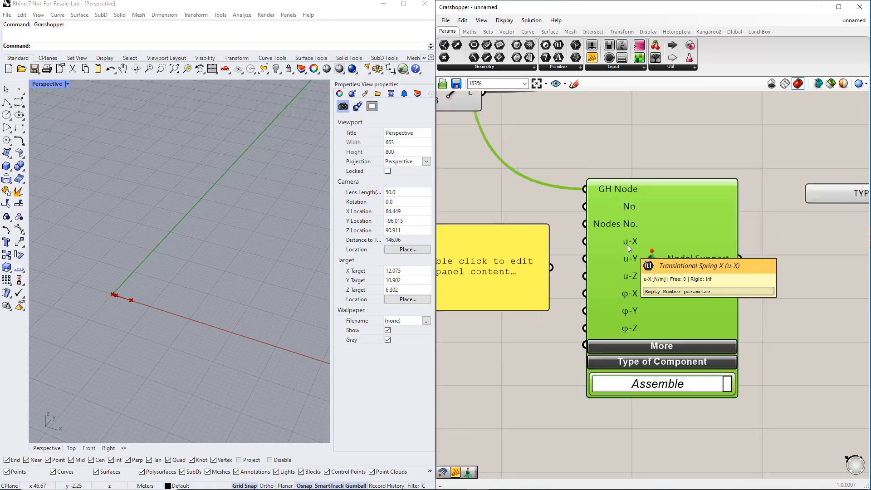
scroll(627, 244, down, 3)
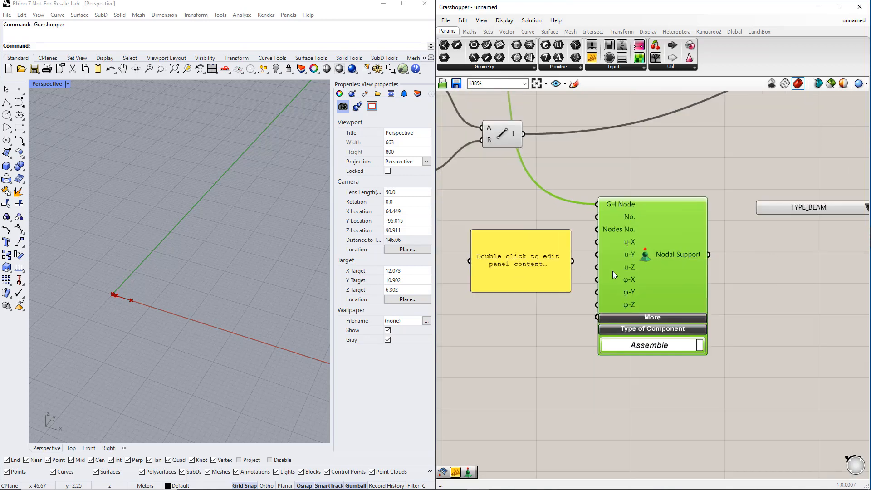
double_click(569, 272)
text(INF)
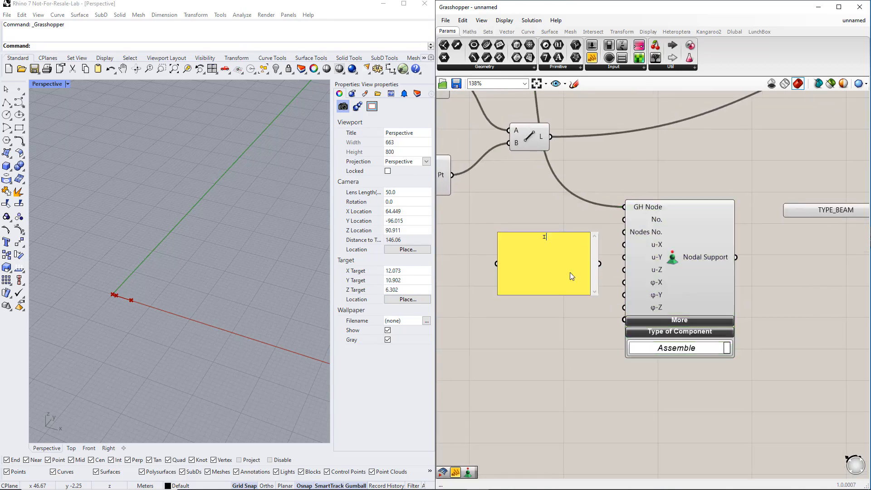
click(585, 328)
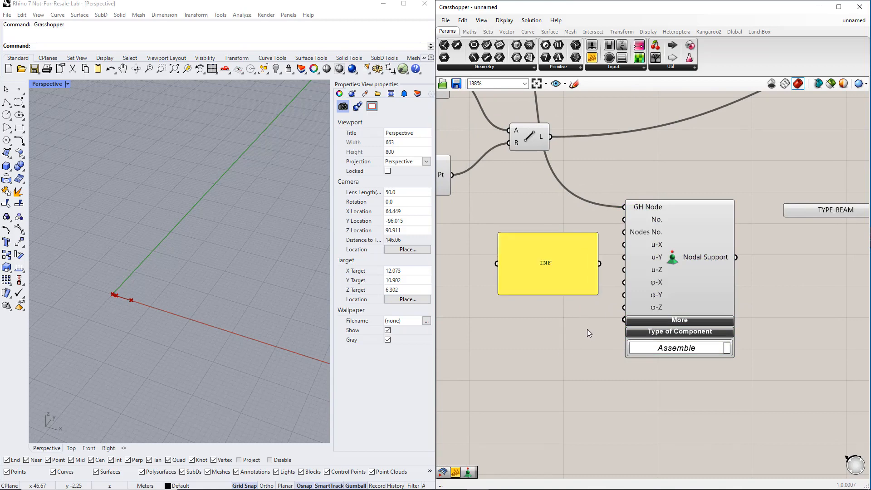
- Shrink the INF panel and connect it to the Nodal Support's u-X, u-Y, u-Z, φ-X and φ-Z inputs
scroll(589, 291, up, 3)
drag(592, 294, 484, 230)
drag(474, 218, 638, 215)
drag(577, 260, 637, 256)
drag(577, 265, 637, 276)
drag(577, 263, 568, 224)
- Duplicate the Nodal Support with its INF panel below the original and rewire the copy's GH Node input to the second point
scroll(608, 317, down, 5)
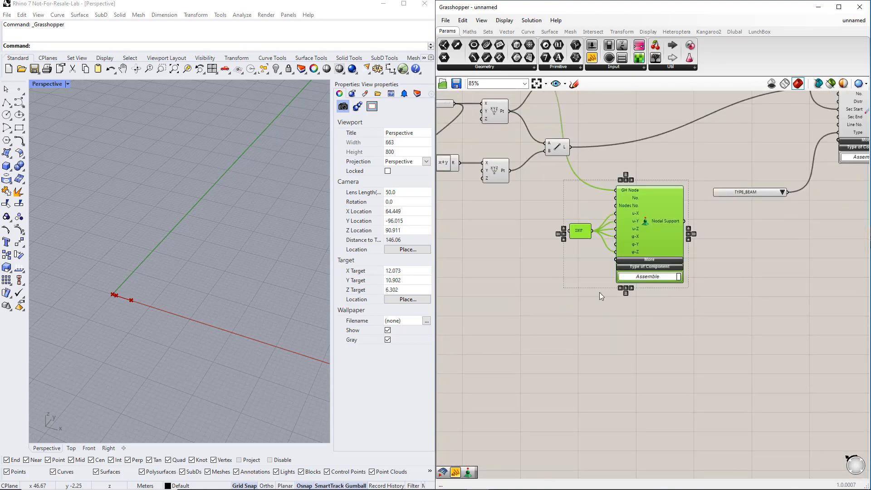
right_drag(615, 330, 608, 308)
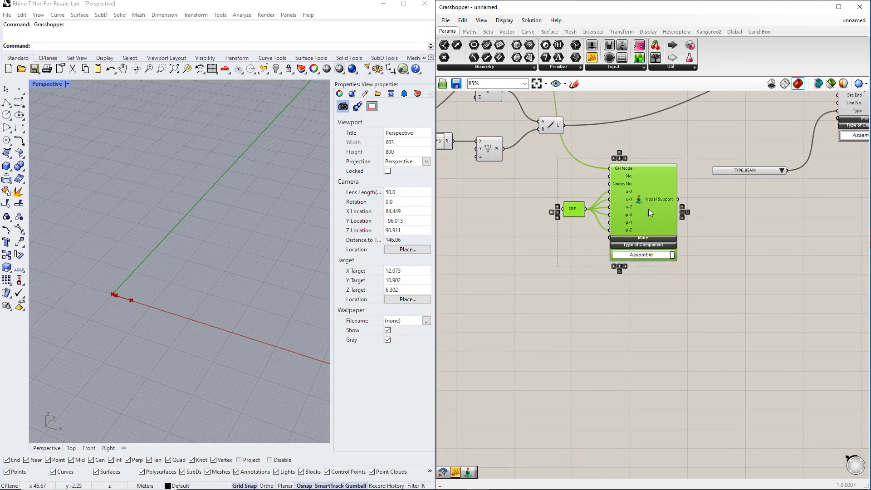
alt+drag(649, 226, 649, 342)
scroll(649, 342, down, 2)
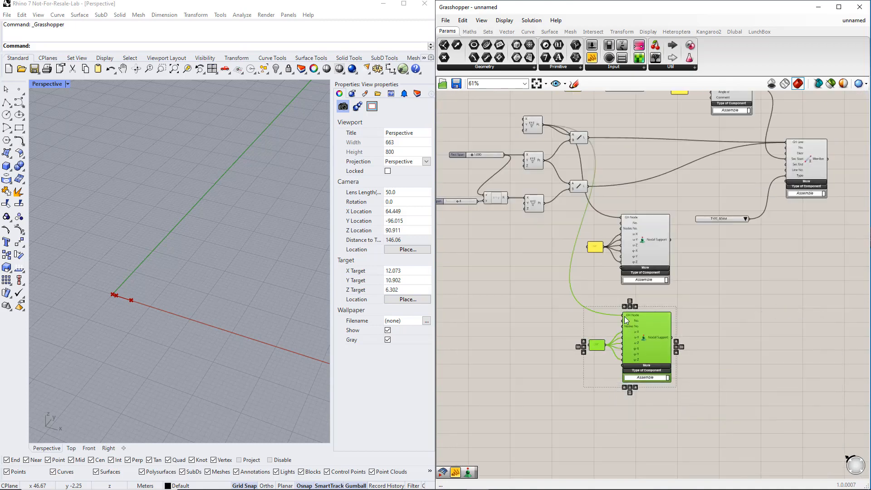
ctrl+drag(622, 315, 548, 134)
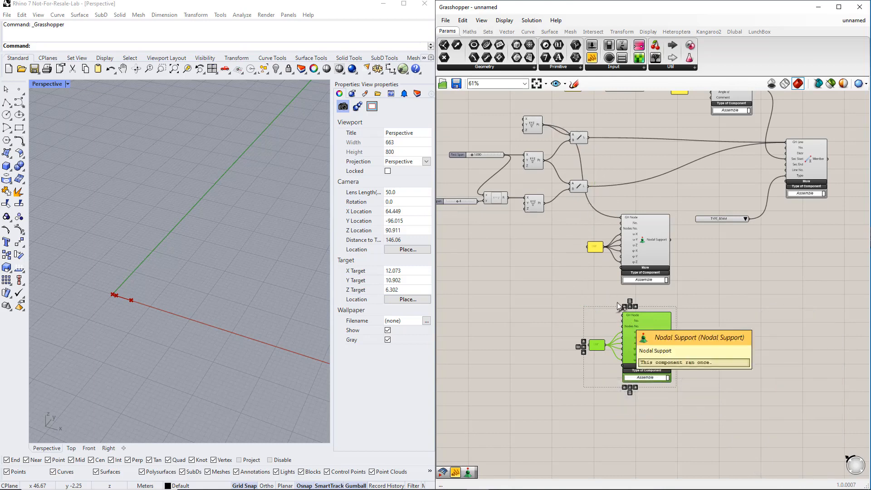
drag(622, 315, 544, 160)
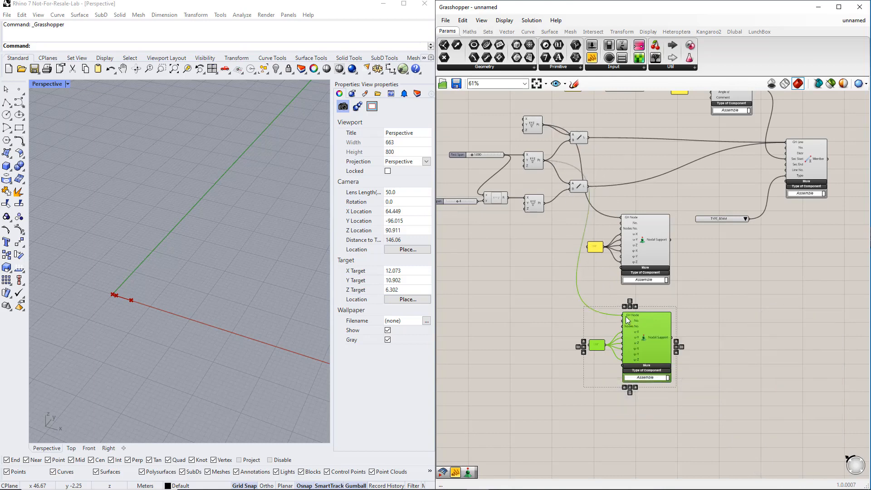
- Also connect the third point to the second Nodal Support's GH Node input and disconnect the INF panel from its u-X input
mouse_move(625, 317)
shift+drag(625, 317, 545, 203)
scroll(612, 355, up, 6)
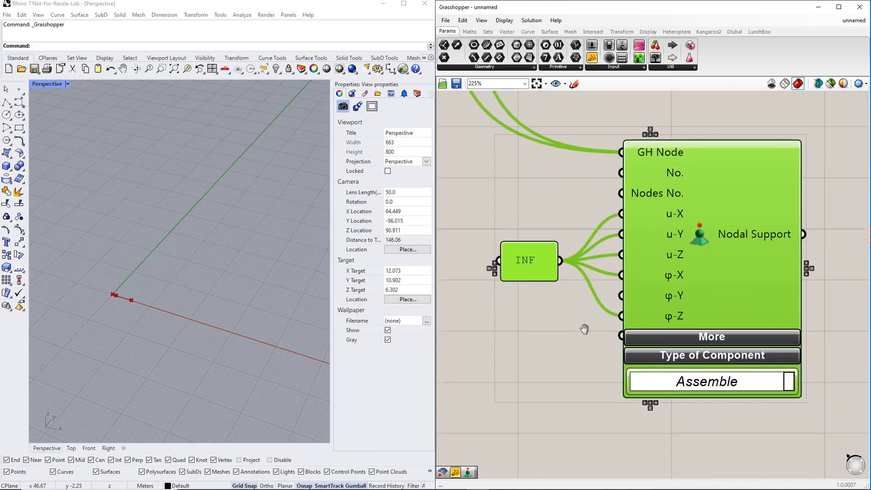
ctrl+drag(618, 206, 565, 252)
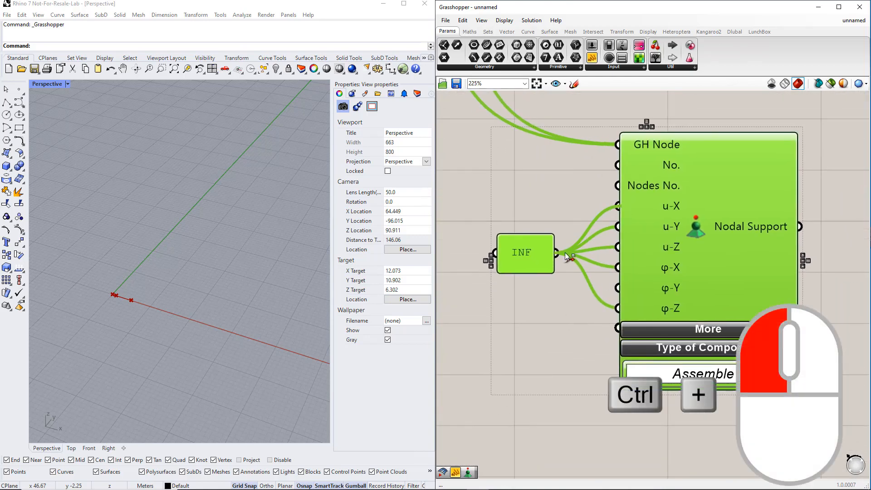
scroll(569, 312, down, 6)
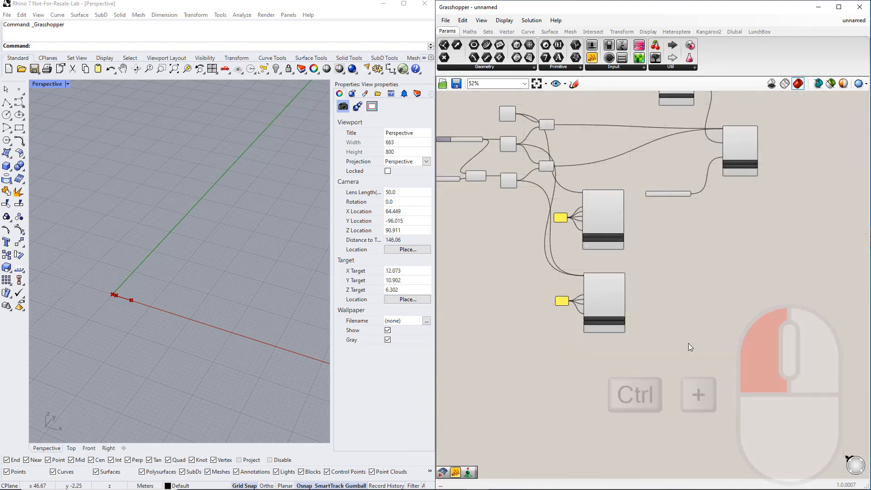
- Move both Nodal Support components with their INF panels over to the space below the Member component
drag(593, 328, 499, 196)
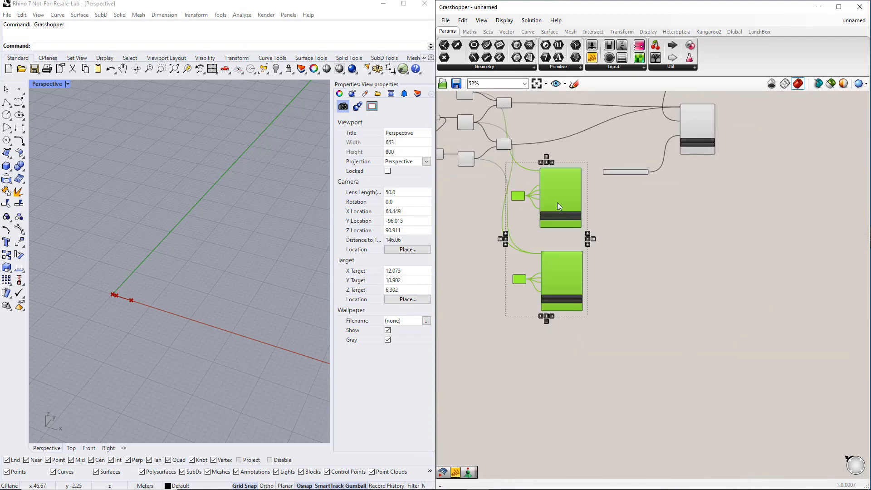
drag(557, 202, 701, 211)
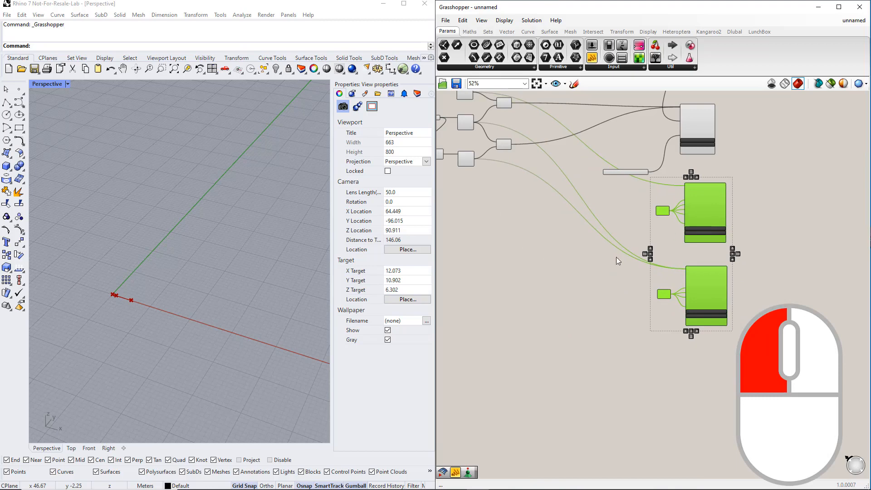
scroll(615, 290, down, 2)
scroll(563, 245, up, 2)
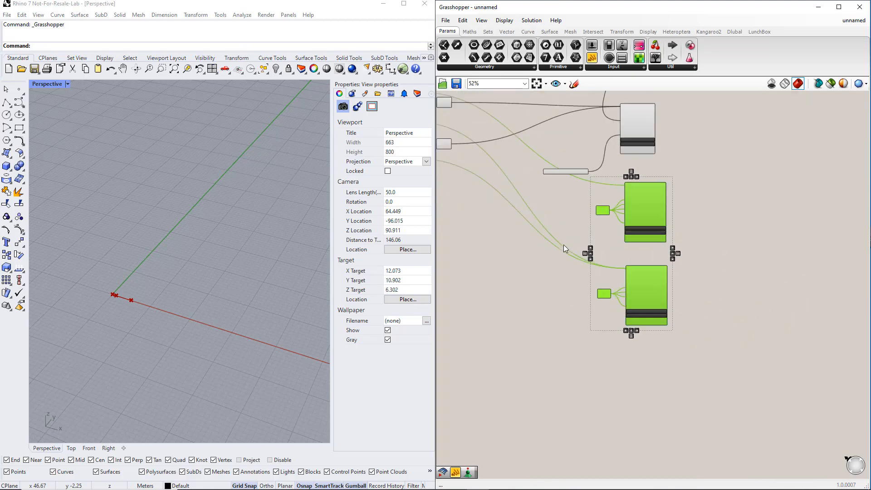
- Place a Dlubal RFEM 6 Export component on the canvas to the right of the Member and Nodal Support components
click(543, 291)
right_drag(543, 291, 517, 406)
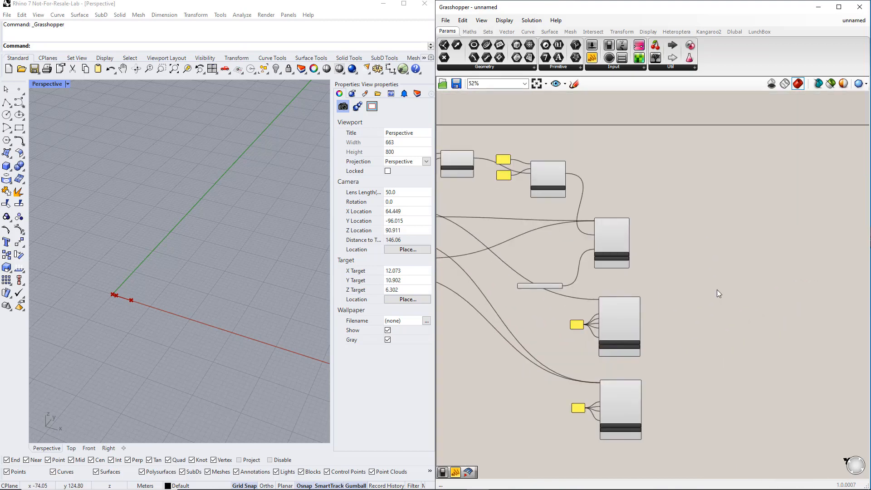
click(733, 31)
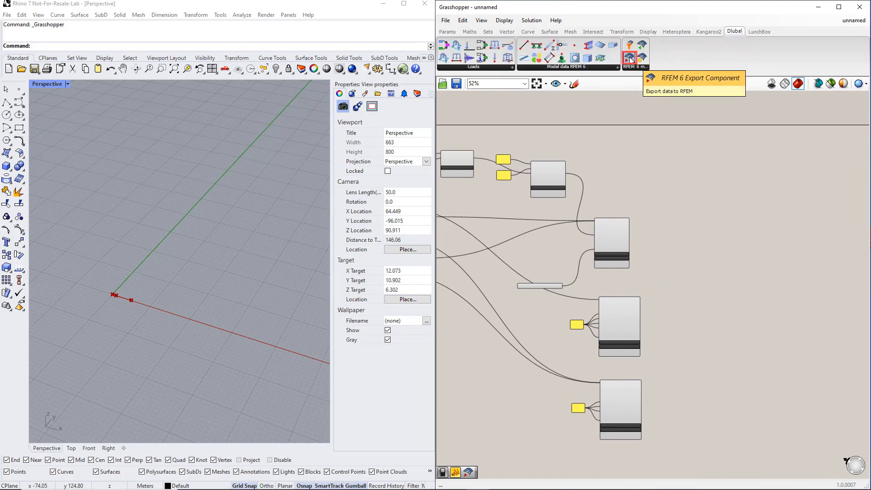
drag(630, 60, 754, 305)
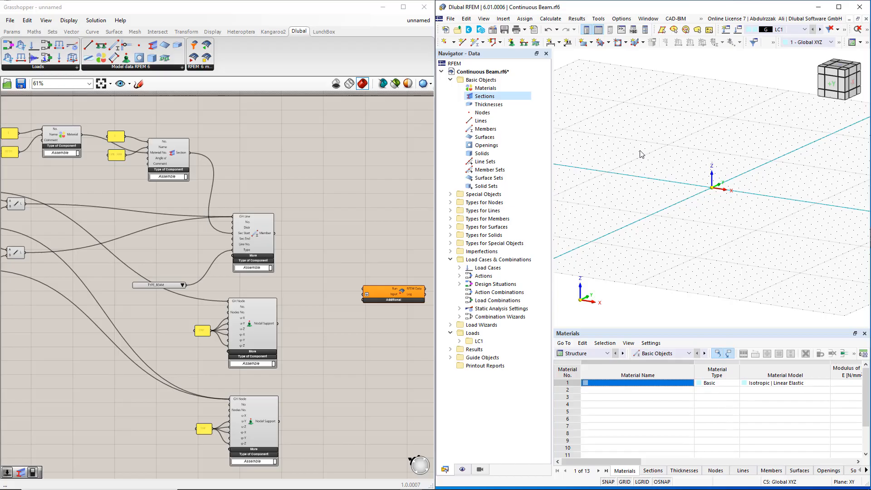
- In RFEM, enable the Web Services option to start the server automatically with the application and apply the program options
click(628, 21)
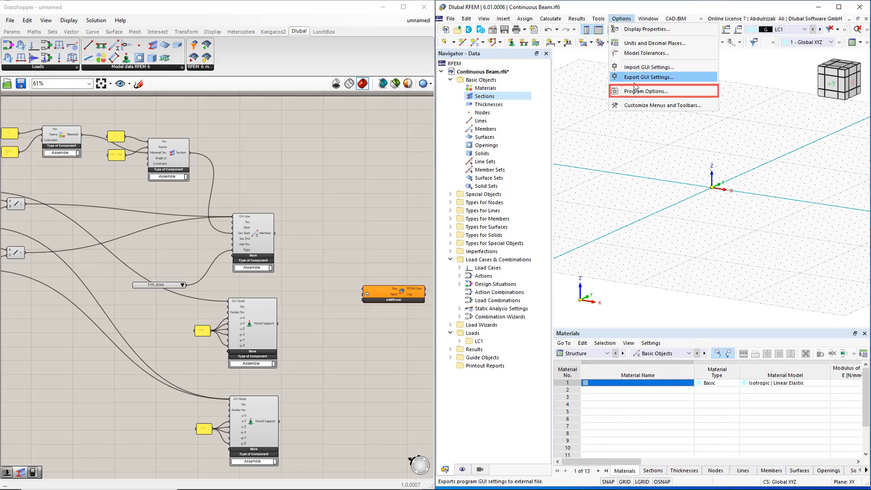
click(645, 91)
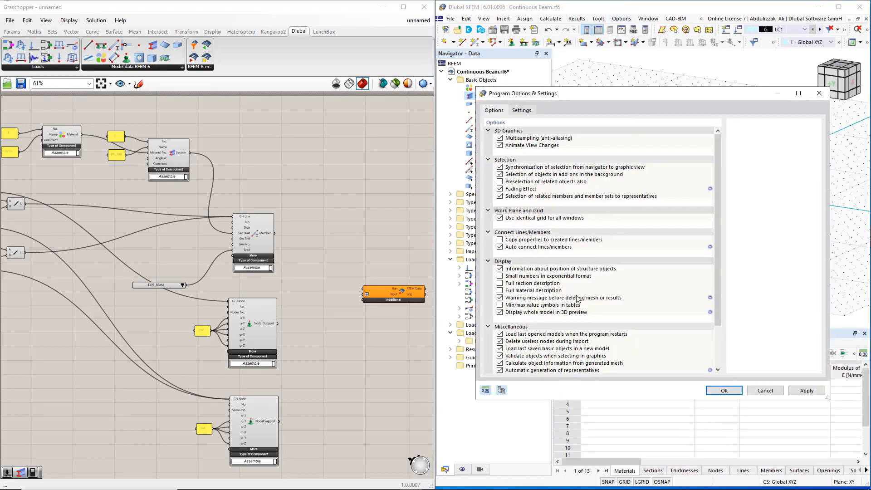
scroll(544, 299, down, 3)
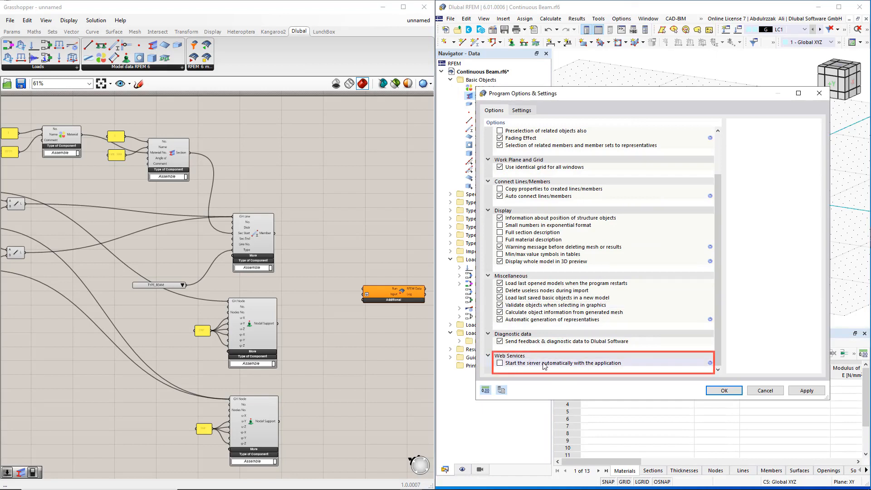
click(500, 363)
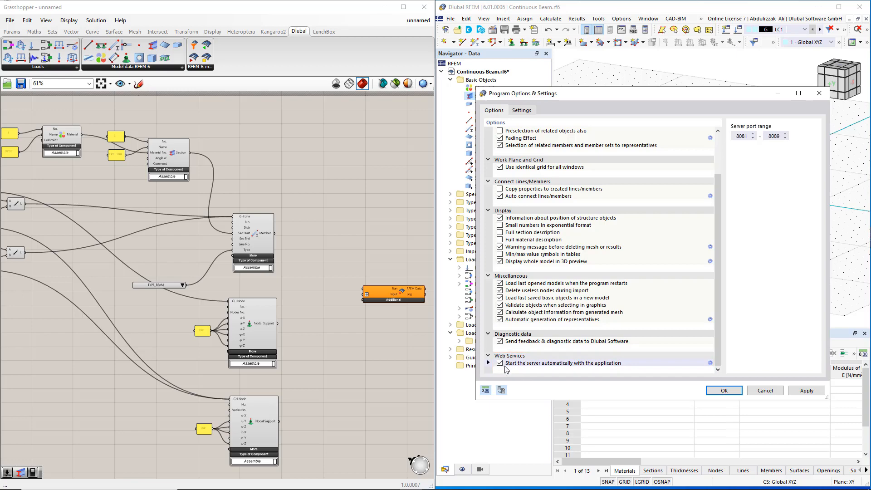
click(723, 390)
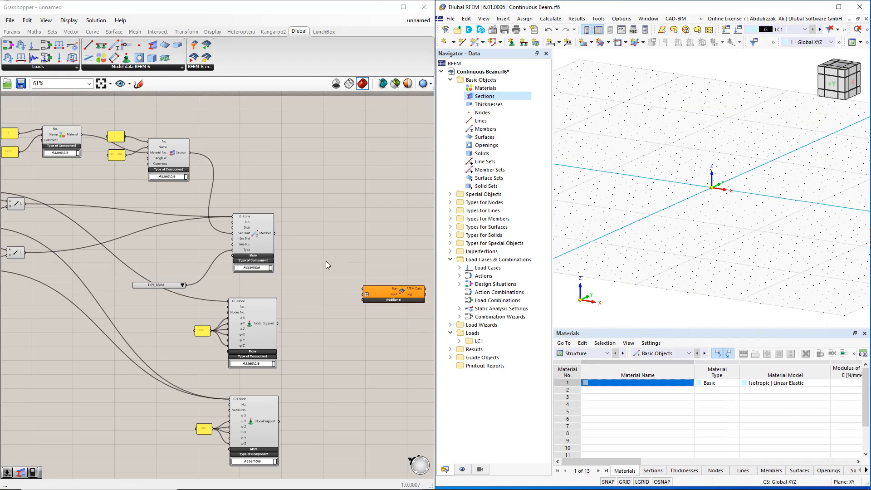
- In Grasshopper, add a Boolean Toggle, connect it to the Export component's Run input and place it beside that input
click(10, 32)
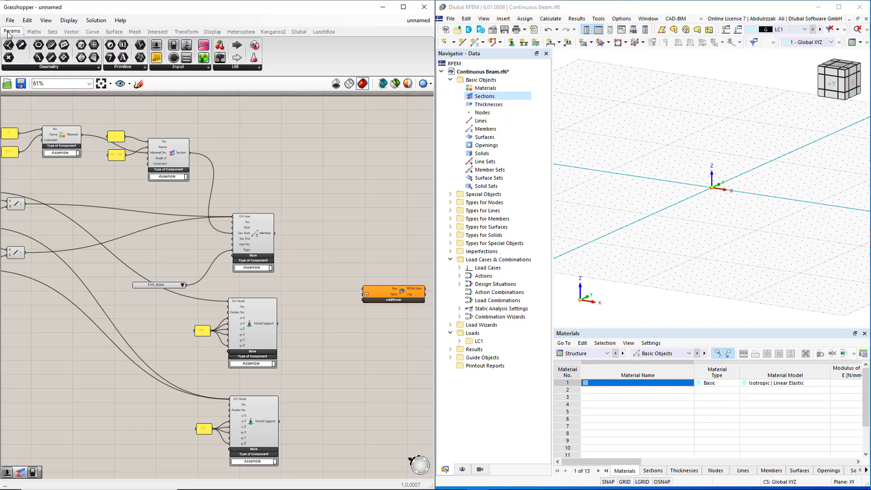
click(186, 68)
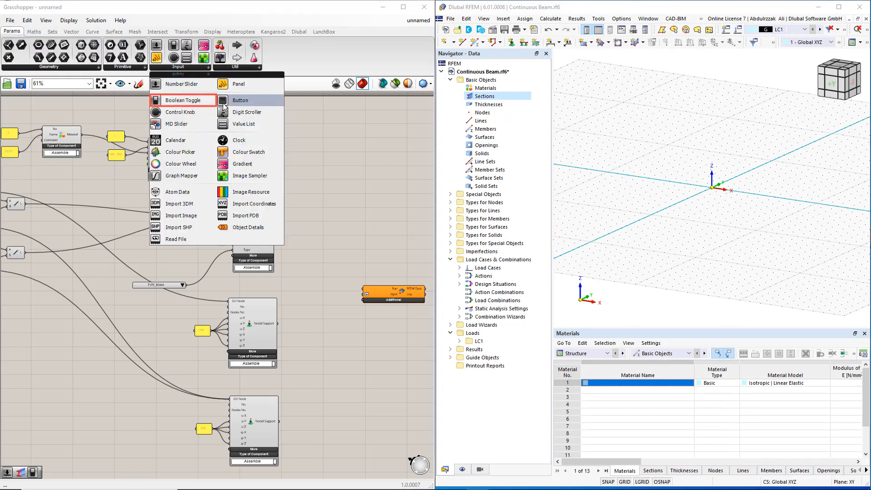
drag(202, 105, 334, 245)
scroll(363, 270, up, 4)
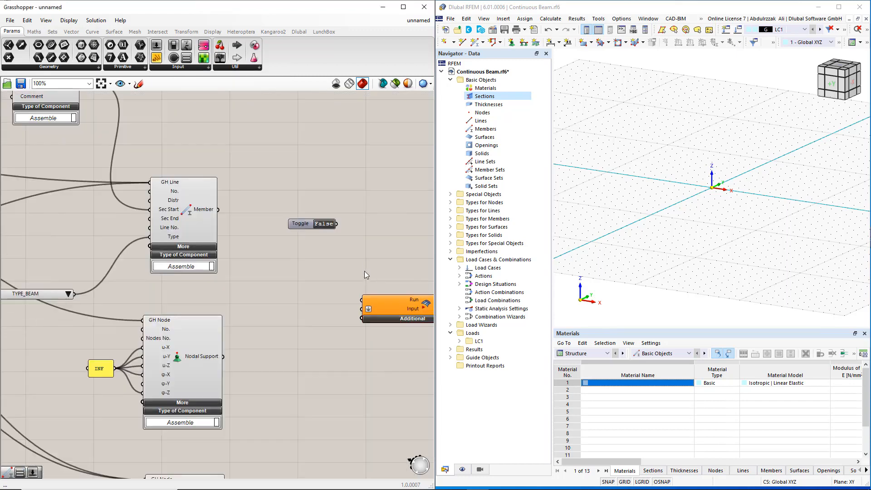
drag(270, 184, 298, 258)
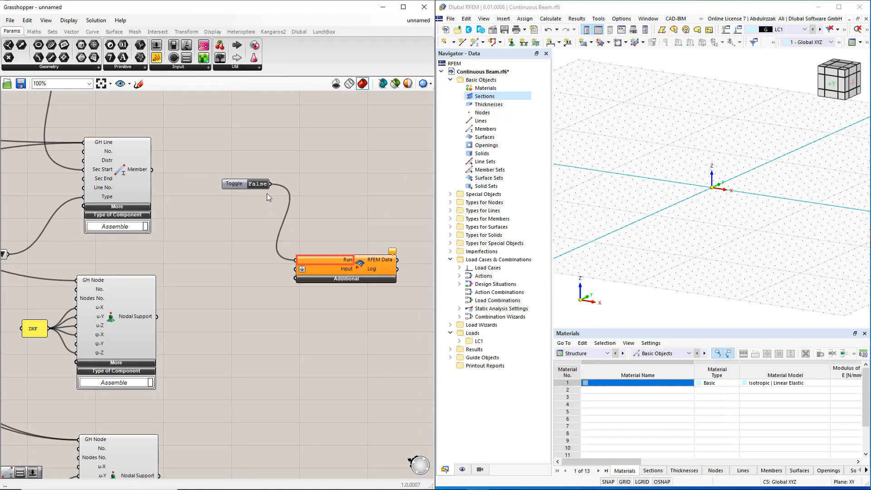
drag(243, 184, 247, 239)
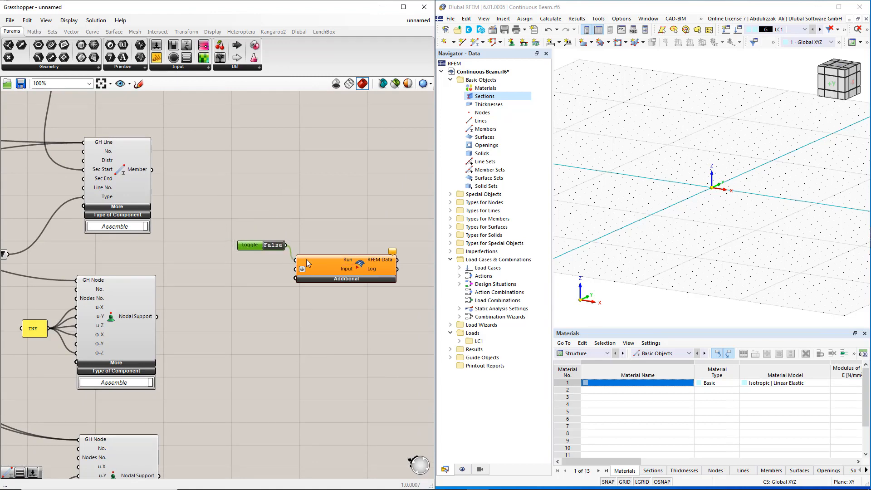
- Expand the Export component's Additional inputs and connect a Value List set to Meters to Units, placed beside it
click(341, 278)
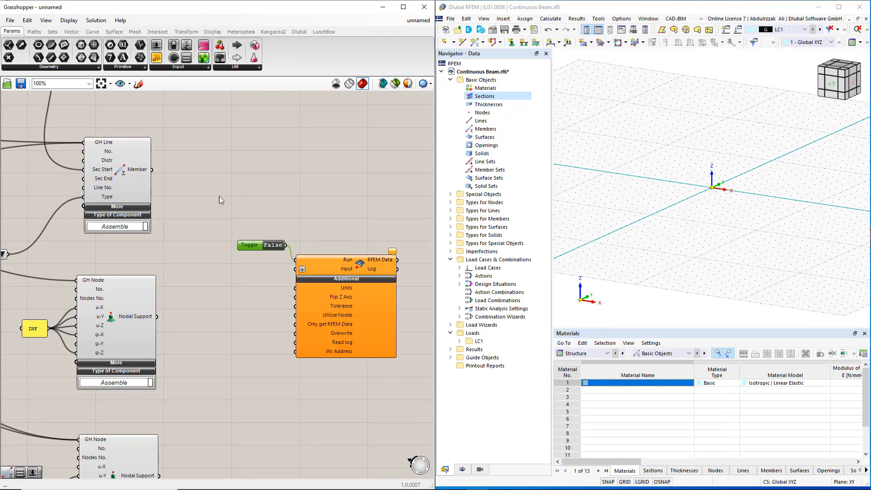
click(190, 68)
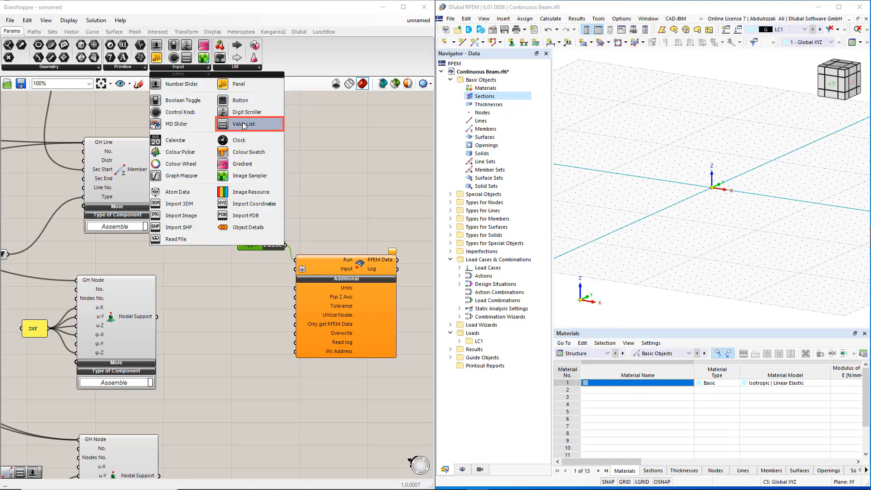
drag(244, 126, 292, 291)
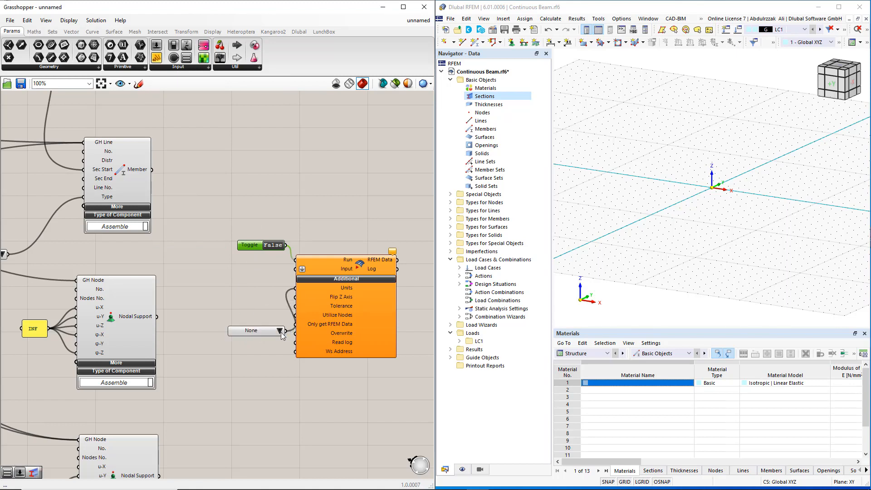
click(280, 331)
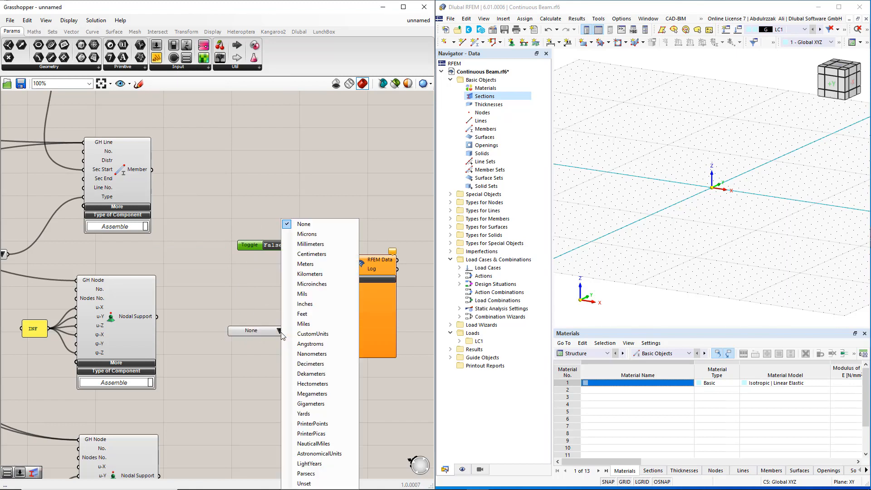
click(310, 263)
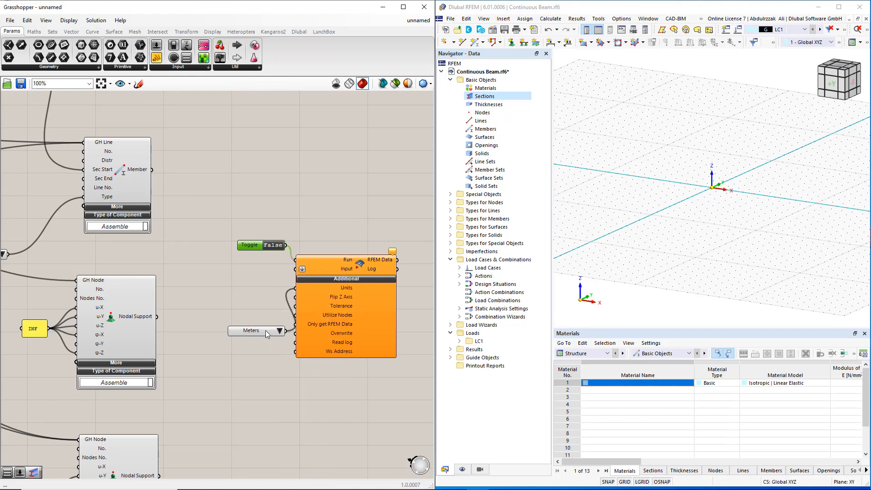
drag(267, 335, 262, 303)
- Connect another Boolean Toggle to the Export component's Overwrite input, set it to True and place it beside the component
click(188, 68)
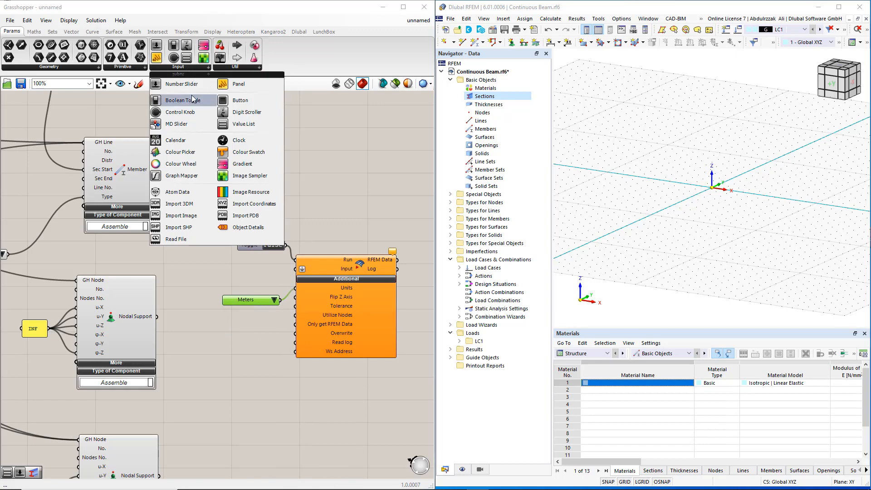
drag(191, 93, 293, 336)
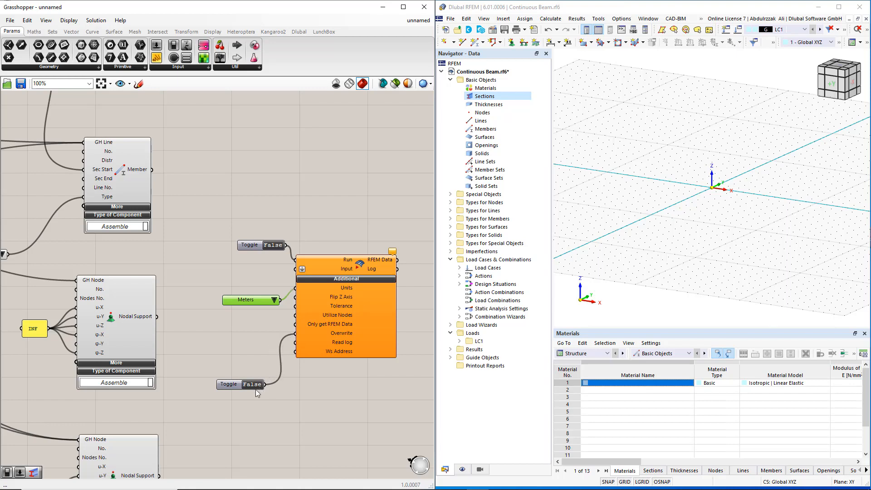
click(252, 386)
drag(233, 385, 243, 355)
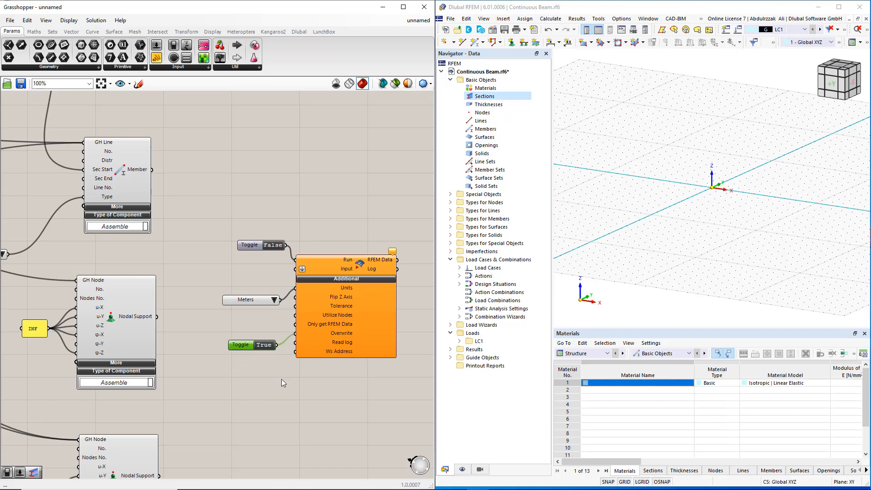
- Group the span sliders, addition, point and line components together
scroll(281, 379, down, 3)
right_drag(273, 390, 304, 364)
scroll(309, 355, down, 2)
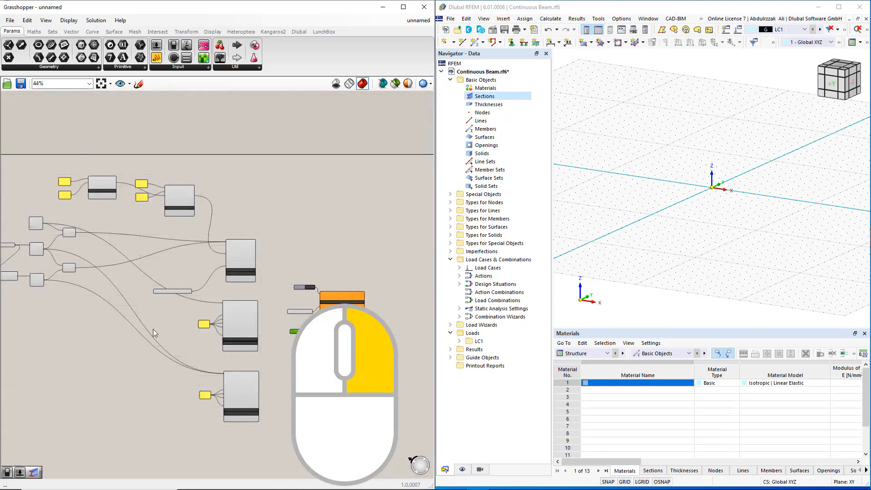
right_drag(176, 320, 290, 316)
scroll(115, 273, up, 2)
right_drag(122, 300, 160, 308)
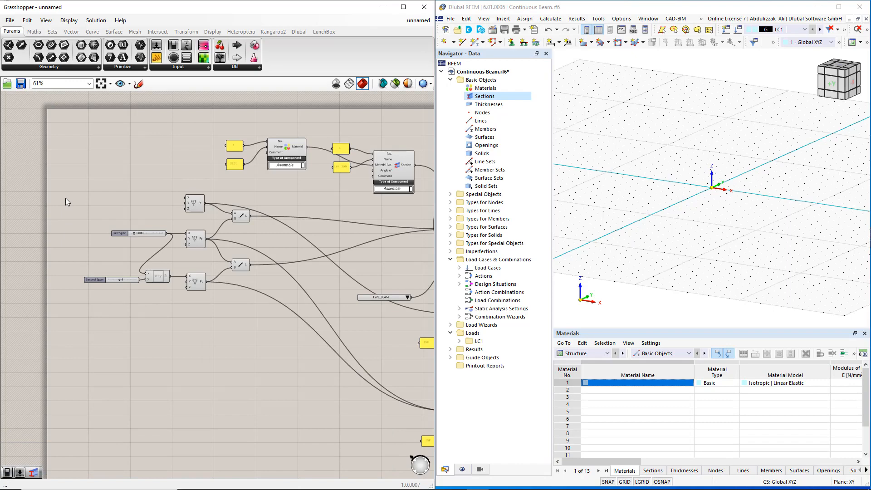
drag(72, 187, 263, 326)
key(ctrl+g)
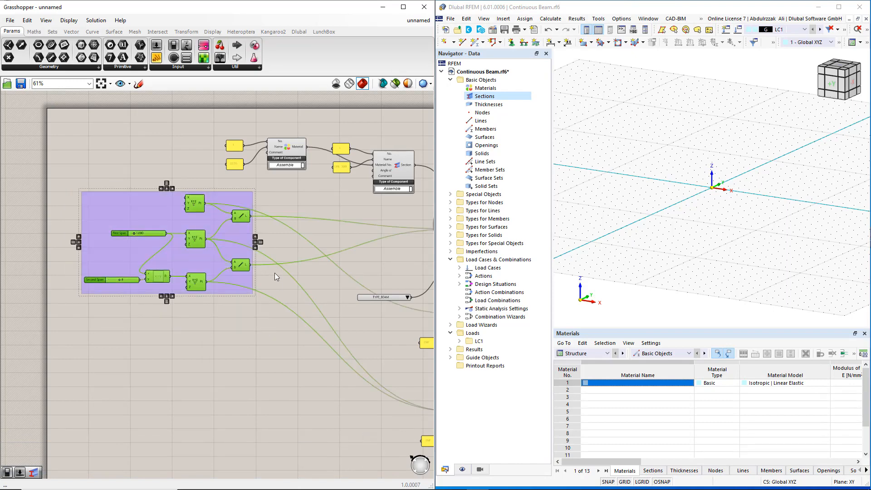
- Group the Member component with its TYPE_BEAM value list
right_drag(317, 238, 249, 260)
right_drag(346, 347, 214, 298)
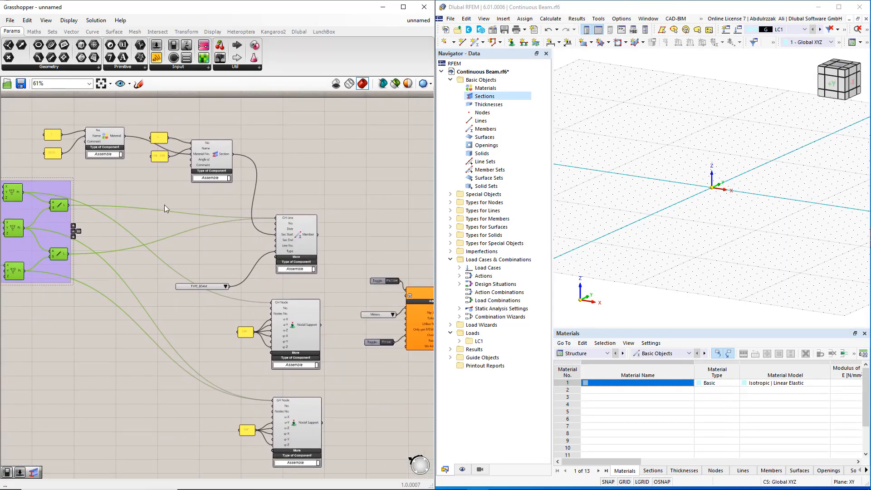
drag(157, 196, 326, 290)
key(ctrl+g)
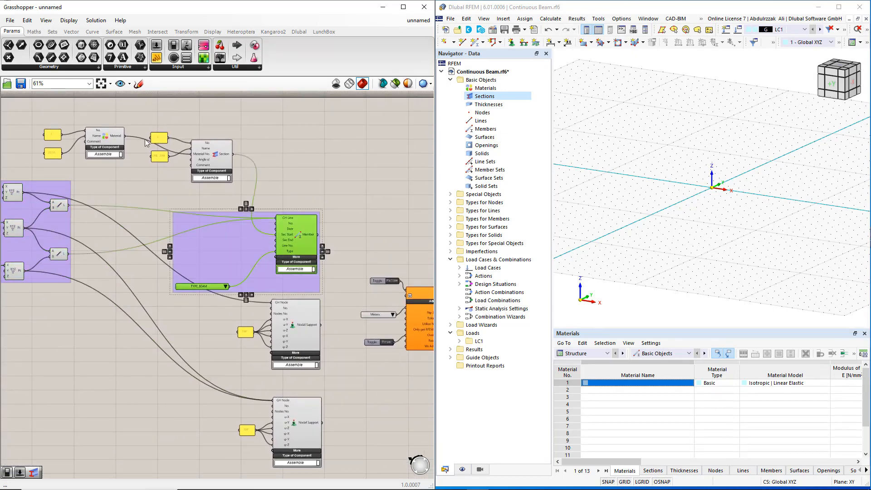
- Group the Section component with its panels, and the Material component with its panels as a separate group
drag(146, 120, 243, 197)
key(ctrl+g)
drag(42, 128, 137, 168)
key(ctrl+g)
- Group the two Nodal Support components with their INF panels
right_drag(208, 300, 180, 213)
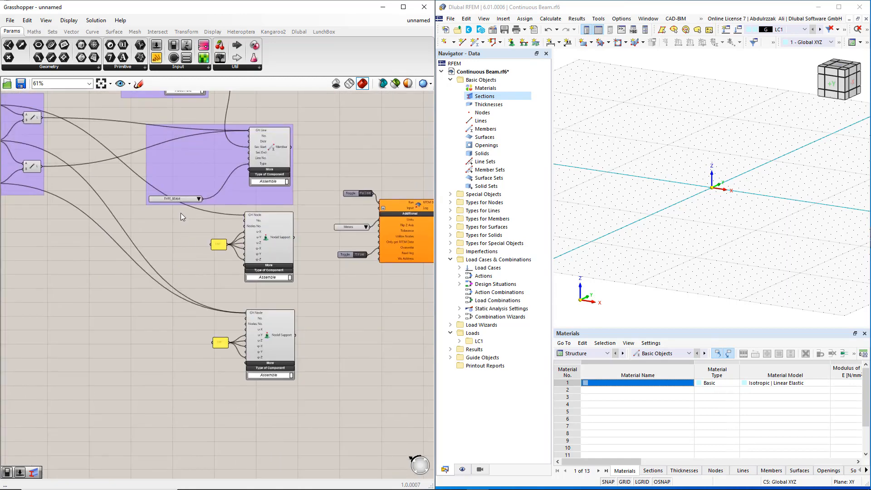
drag(180, 215, 303, 388)
key(ctrl+g)
- Group the RFEM Export component with its two toggles and the Meters value list
right_drag(332, 337, 243, 347)
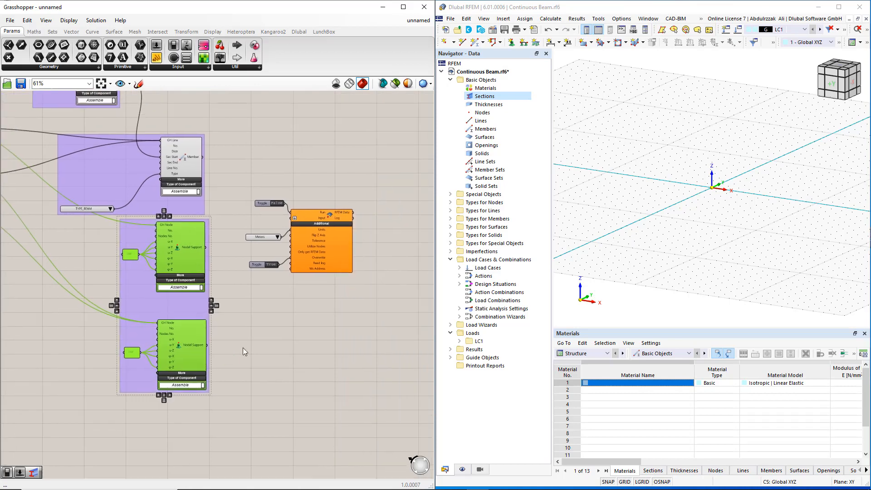
drag(230, 183, 368, 307)
key(ctrl+g)
click(370, 308)
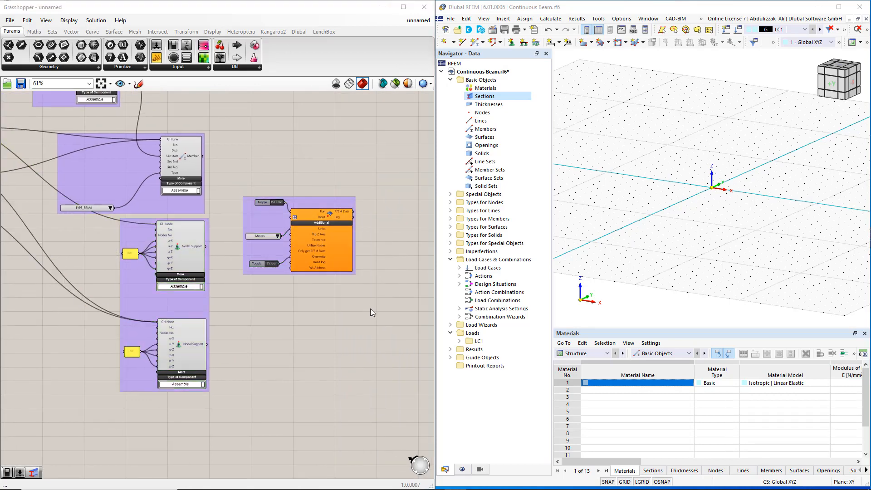
- Name the group that holds the span sliders, points and lines "Geometry"
right_drag(67, 253, 344, 362)
right_click(133, 232)
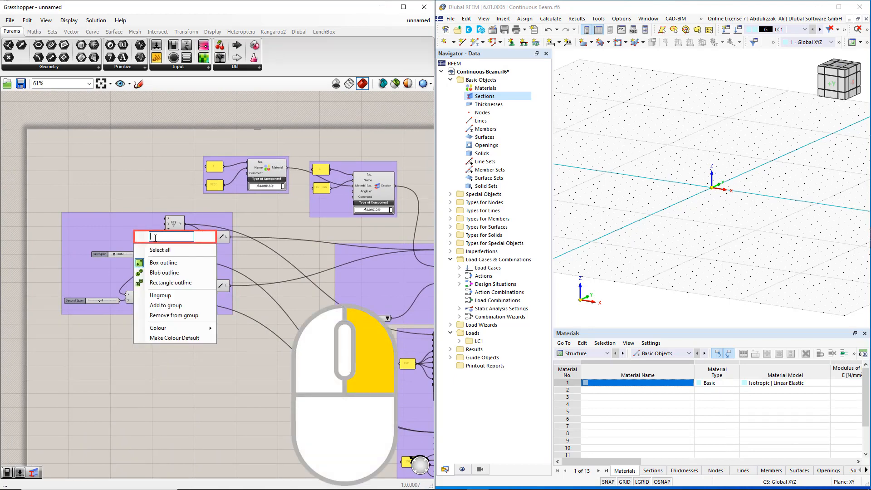
text(G)
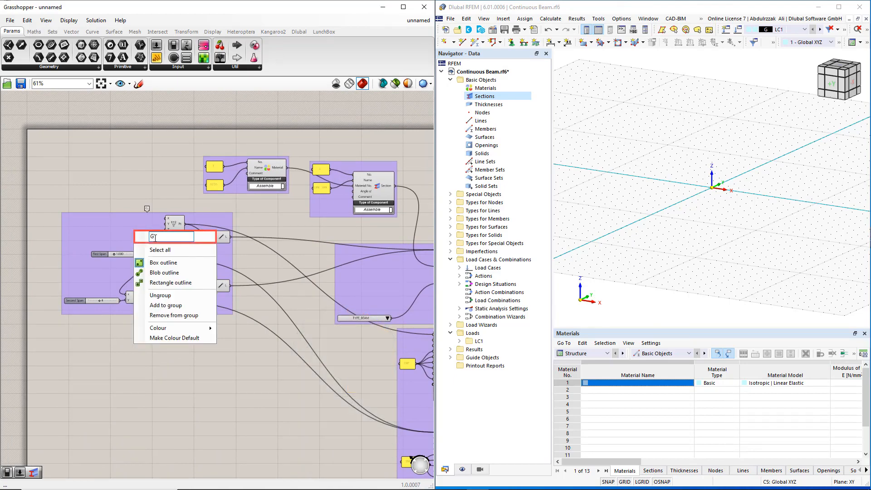
text(eometry)
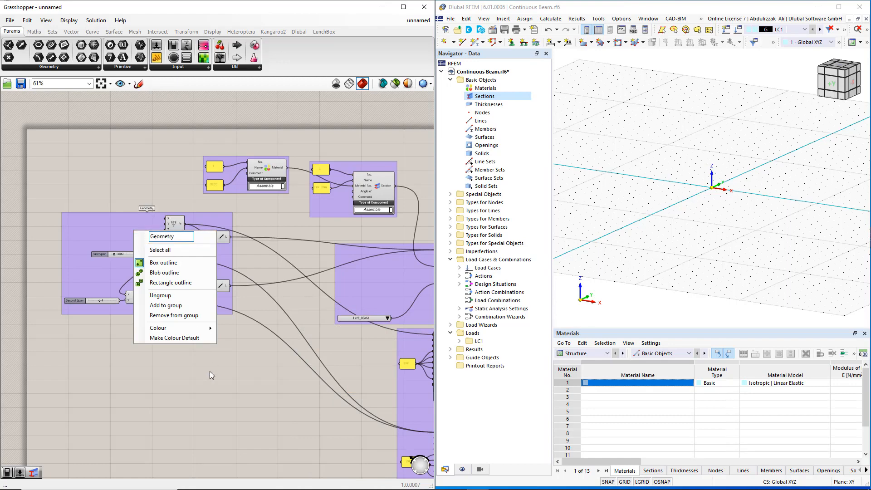
click(209, 371)
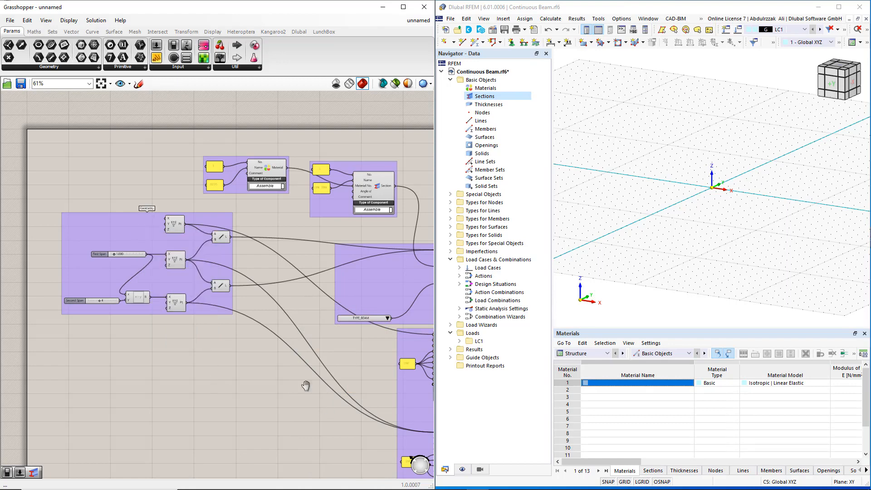
- Name the nodal support group "Supports" and the group around the Member component "Member"
right_drag(306, 385, 157, 292)
right_click(272, 304)
click(299, 310)
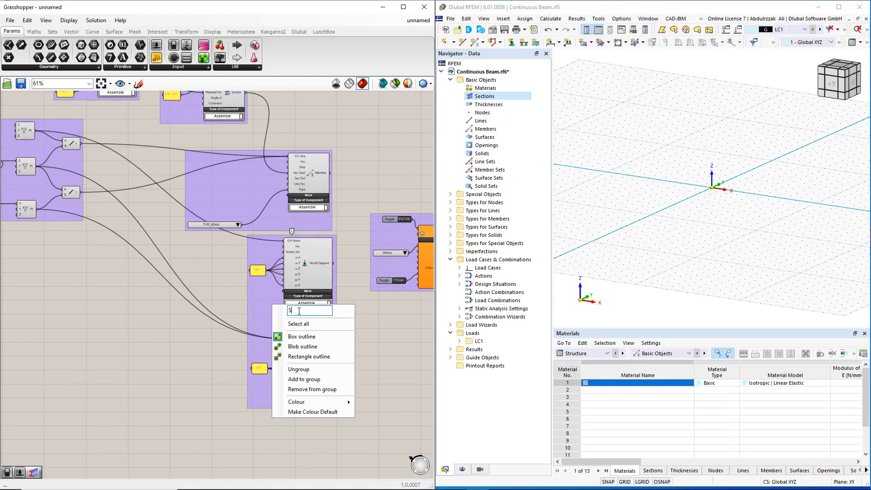
text(Supports)
click(163, 366)
right_click(234, 189)
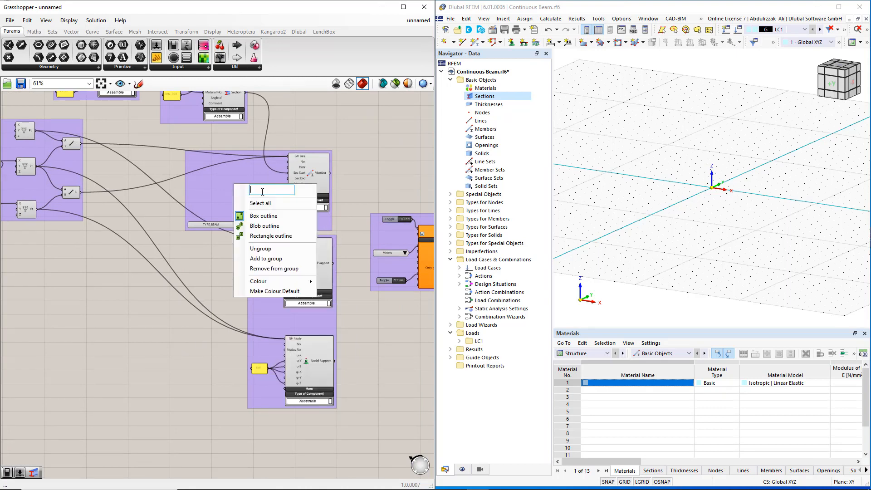
text(Member)
key(Return)
- Name the group around the Section component "Section" and the one around the Material component "Material"
right_drag(233, 154, 272, 276)
right_click(231, 223)
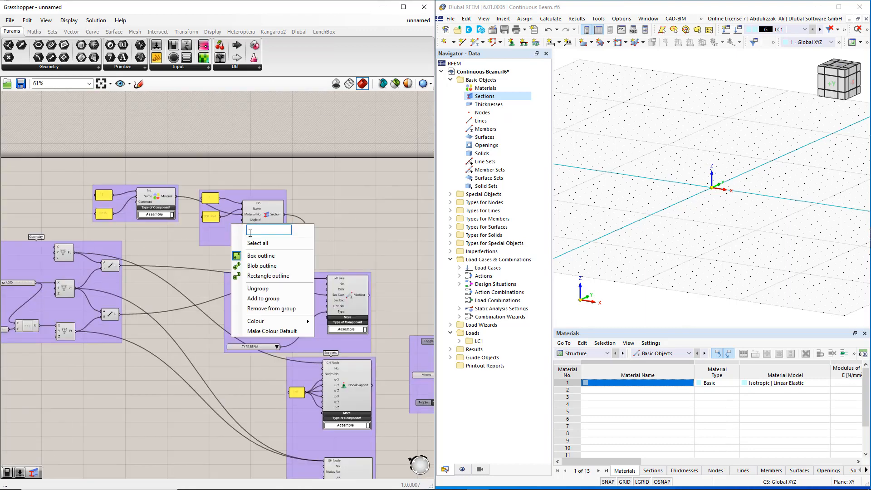
text(Section)
key(Return)
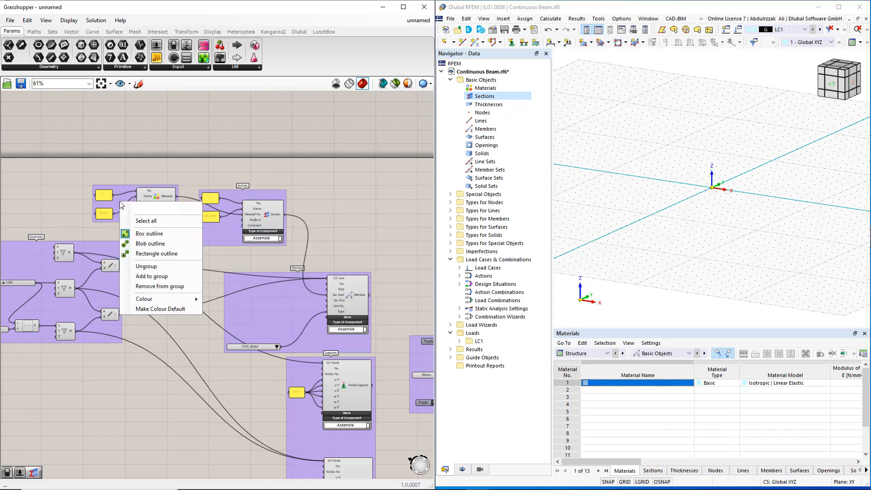
right_click(119, 203)
text(Material)
key(Return)
- Name the group around the RFEM Export component "RFEM6"
scroll(389, 256, up, 2)
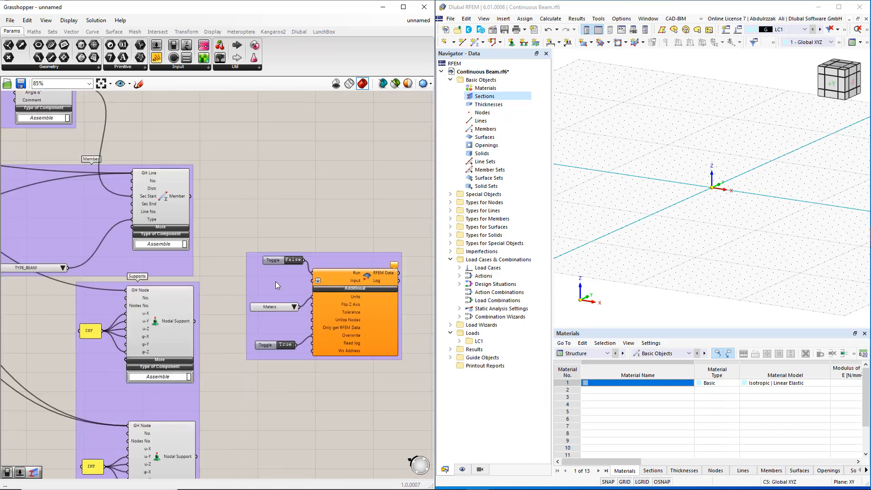
right_click(276, 282)
text(RFEM6)
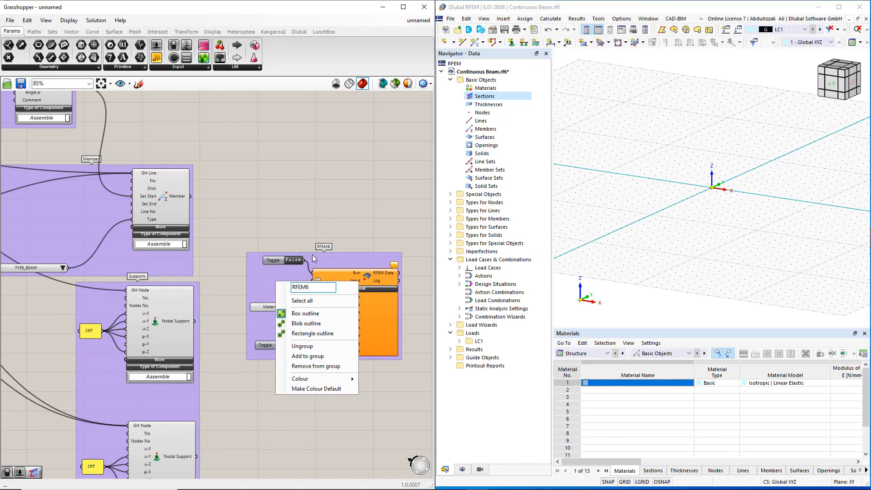
key(Return)
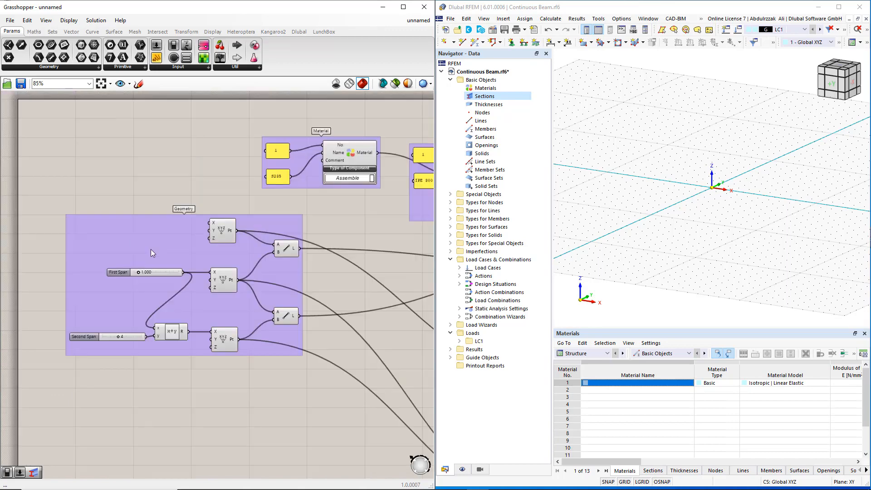
- Recolour the Geometry group to a dark grey-violet with hue 258°, saturation 22 and value 54
right_click(150, 249)
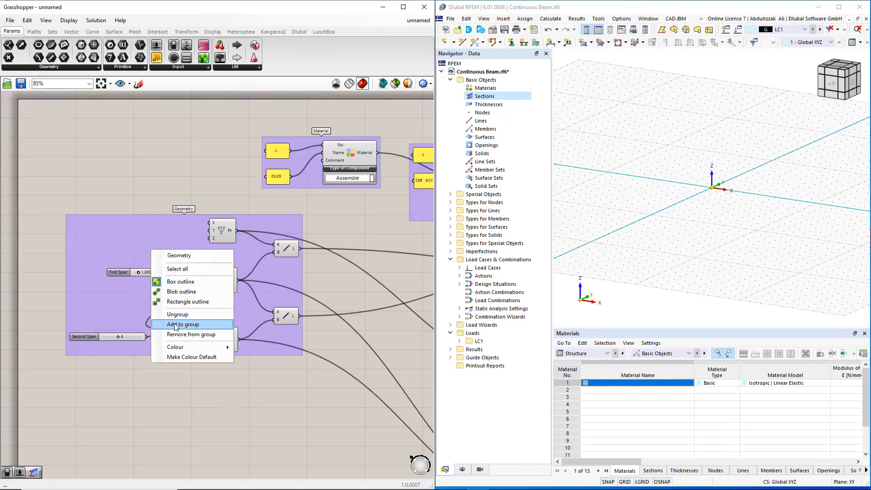
mouse_move(177, 347)
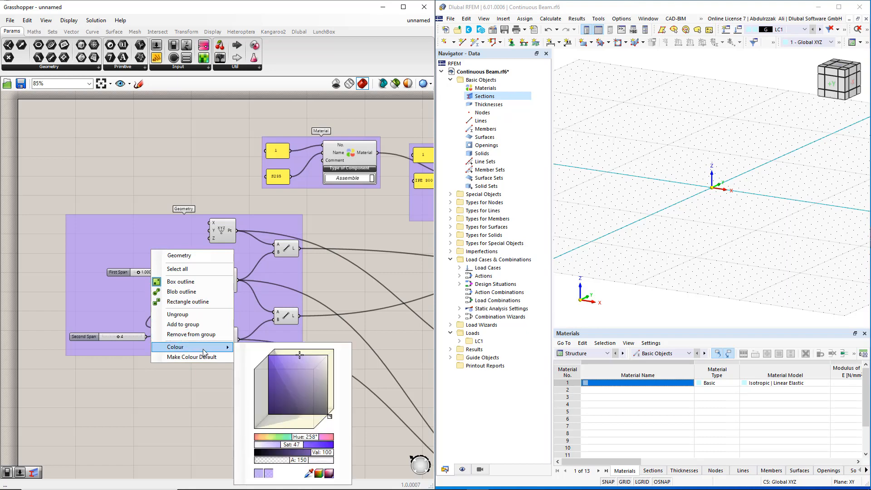
drag(268, 362, 315, 383)
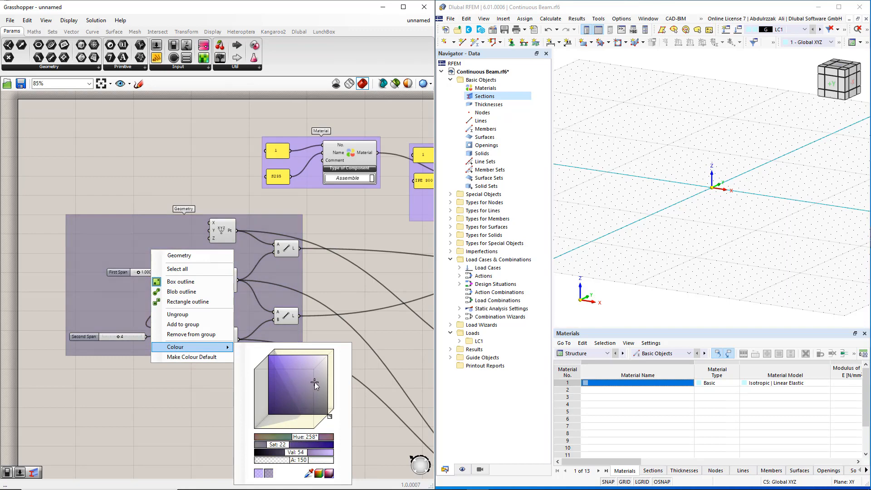
click(340, 240)
- Recolour the Material group to a light yellow-green
right_drag(343, 229, 212, 263)
right_click(173, 209)
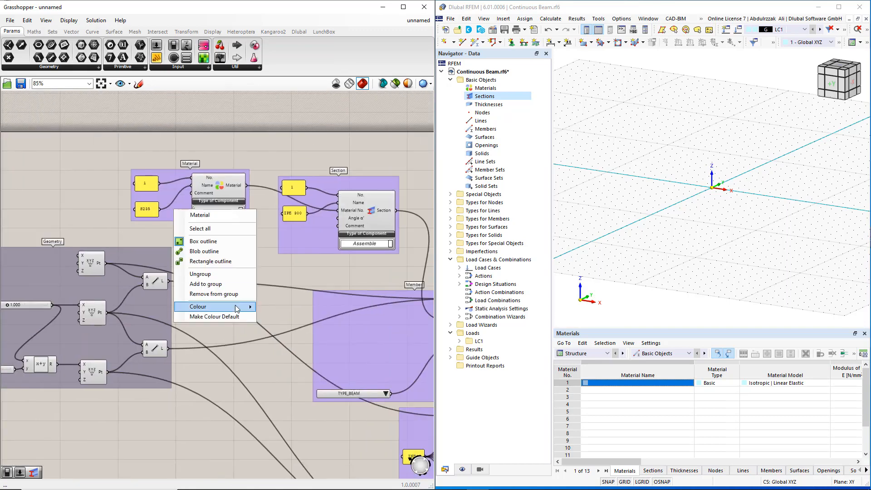
mouse_move(247, 307)
click(310, 397)
click(299, 268)
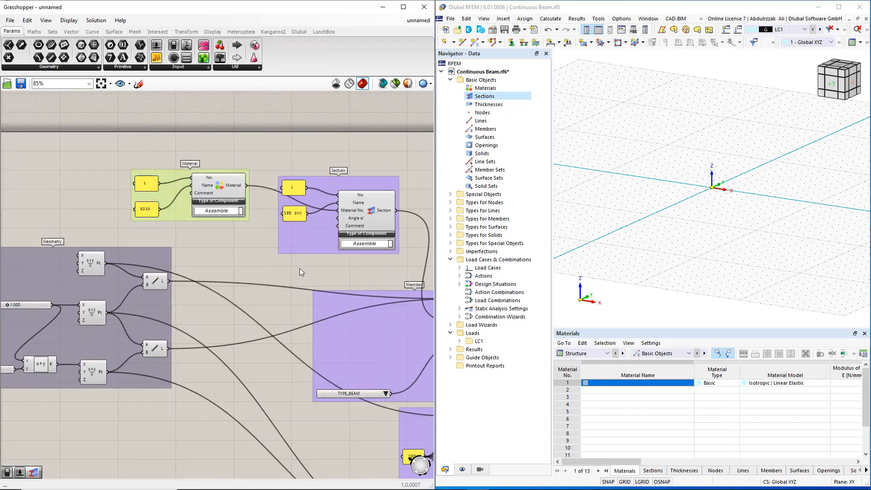
- Recolour the Section group to a dark olive green
right_click(308, 240)
mouse_move(350, 338)
mouse_move(456, 386)
mouse_down()
mouse_move(457, 401)
mouse_move(455, 382)
mouse_up()
drag(456, 428, 436, 428)
click(319, 428)
- Recolour the Member group to a light green with hue 125°
right_drag(319, 429, 153, 327)
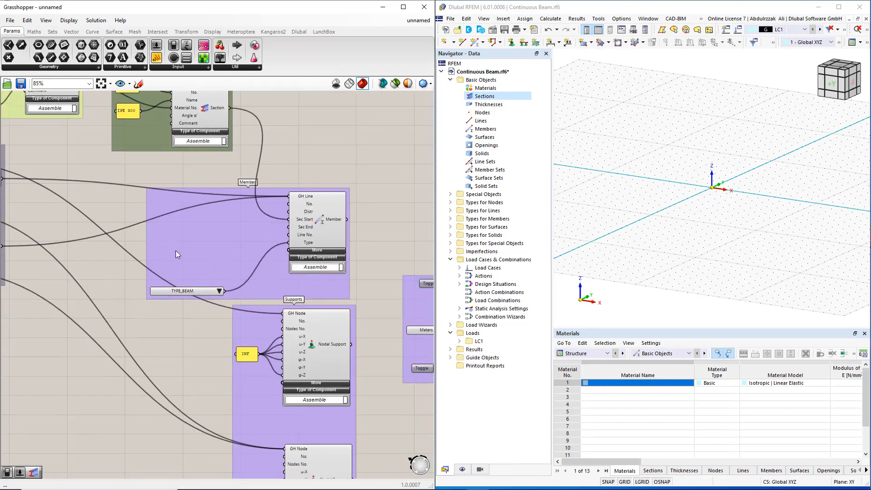
right_click(198, 234)
mouse_move(273, 336)
drag(349, 422, 332, 421)
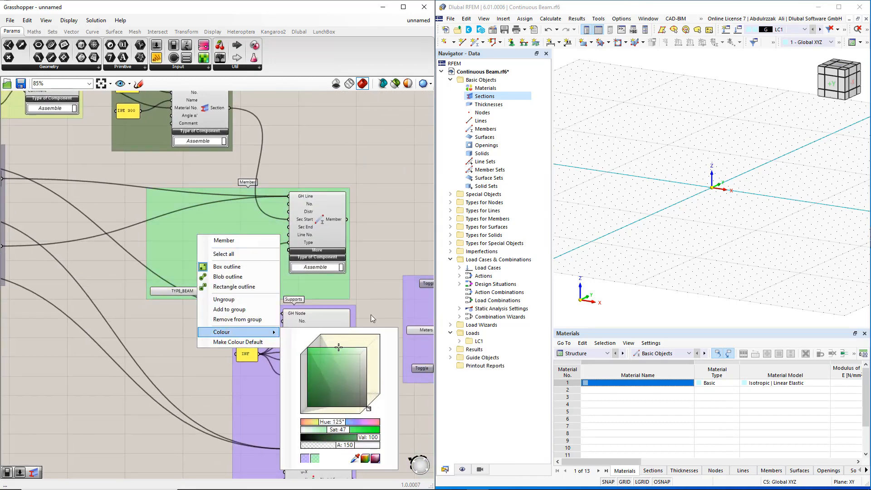
- Recolour the Supports group to a light red
right_drag(362, 316, 279, 211)
right_click(229, 319)
mouse_move(305, 417)
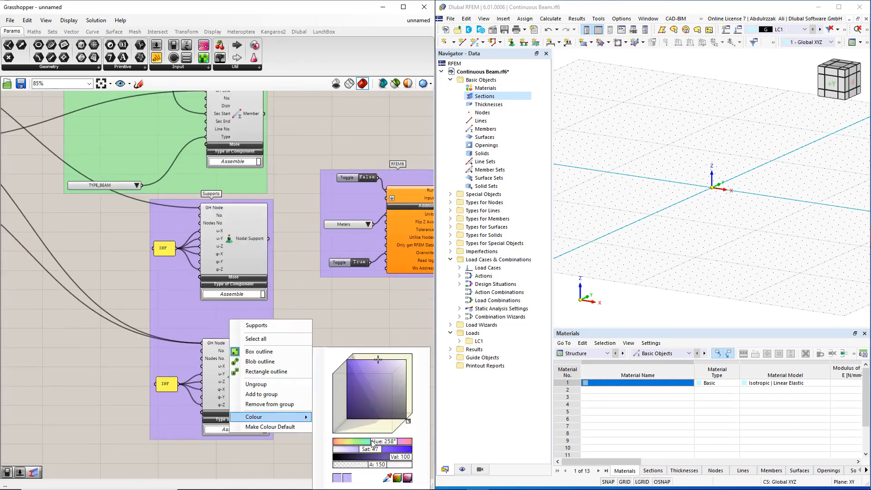
drag(372, 442, 396, 444)
click(366, 321)
- Connect both Nodal Support outputs and the Member, Section and Material outputs to the Input of the RFEM Export component
right_drag(365, 321, 321, 324)
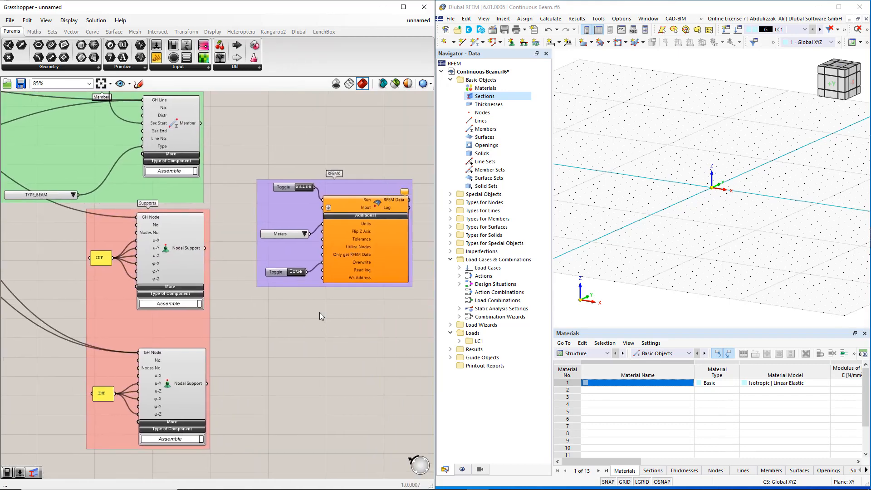
scroll(319, 313, down, 2)
drag(239, 403, 324, 283)
shift+drag(238, 306, 317, 282)
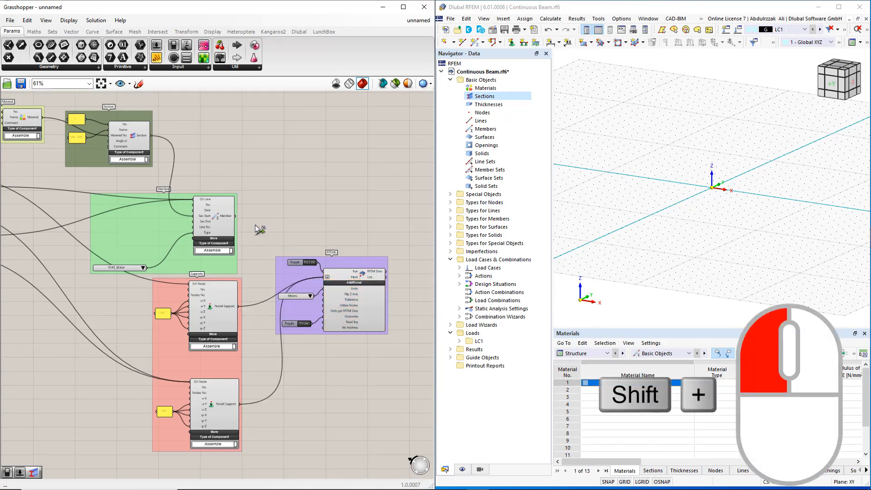
shift+drag(255, 224, 322, 277)
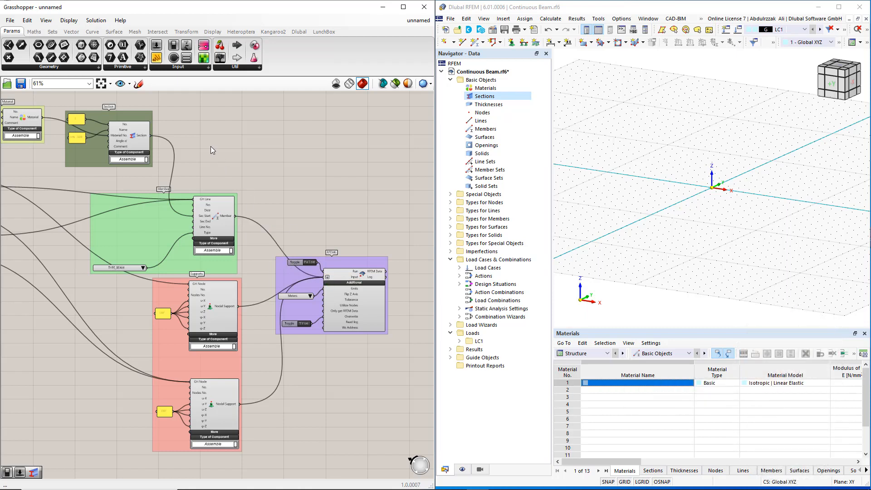
shift+drag(148, 135, 323, 277)
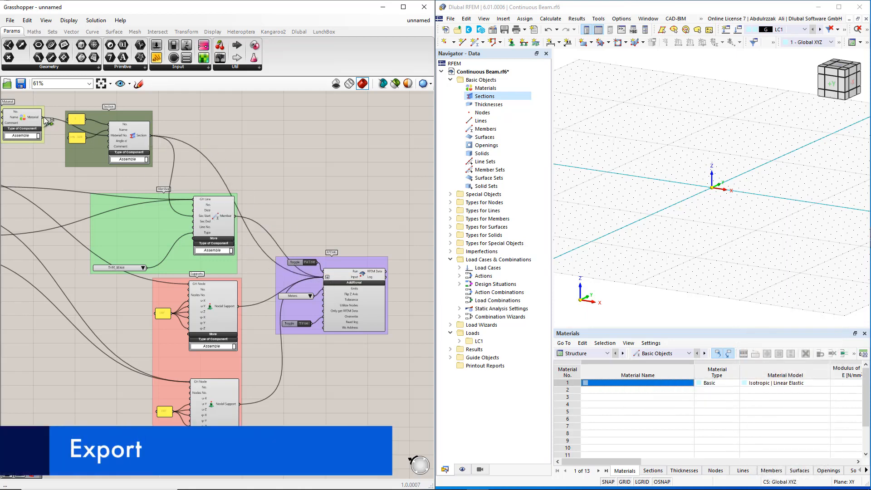
shift+drag(44, 116, 323, 281)
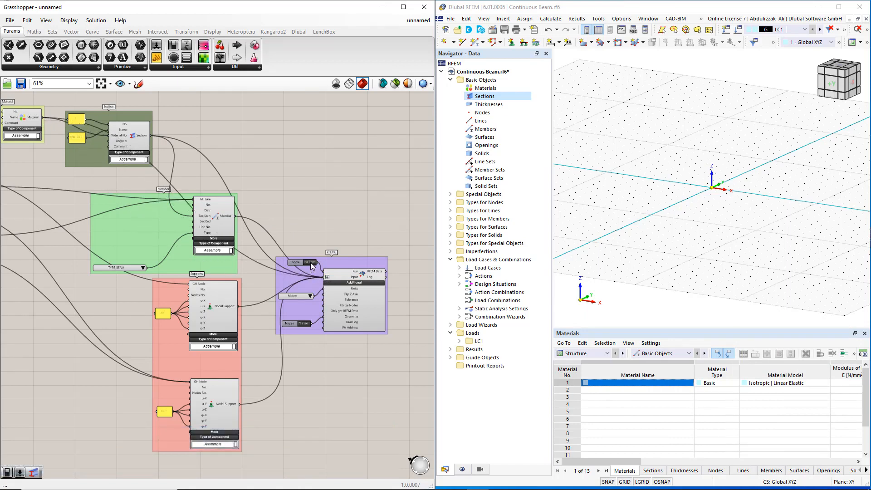
- Set the export's Run toggle to True to send the beam to RFEM, and abort the external connection there to unlock it
double_click(310, 264)
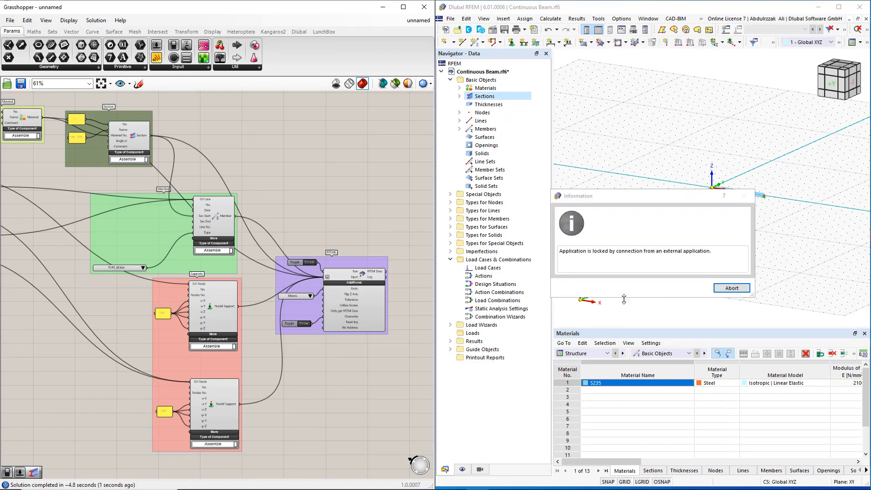
click(727, 289)
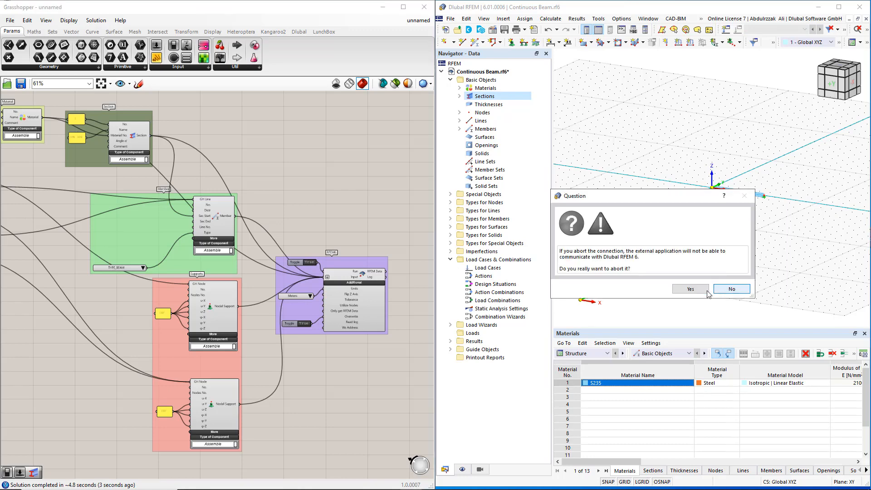
click(698, 291)
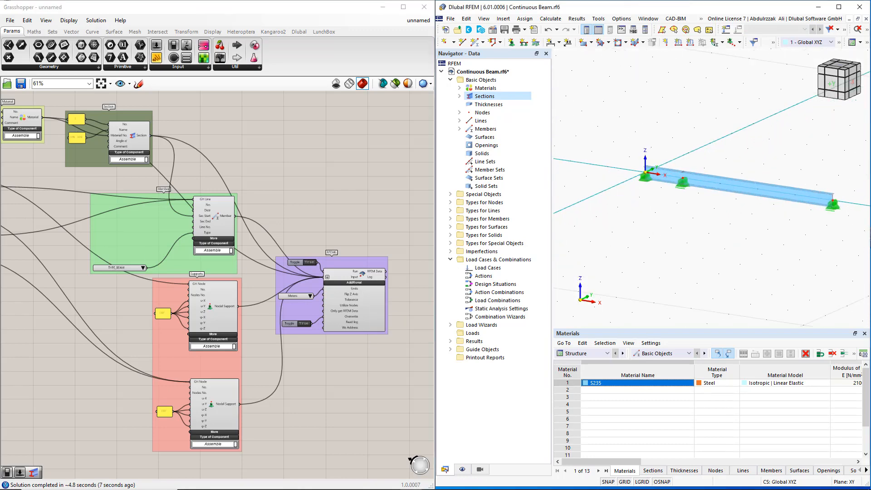
- In the Geometry group, set the First Span slider to 4 and the Second Span slider to 6
scroll(179, 304, down, 3)
right_drag(186, 346, 332, 342)
right_drag(152, 341, 183, 349)
scroll(177, 255, up, 5)
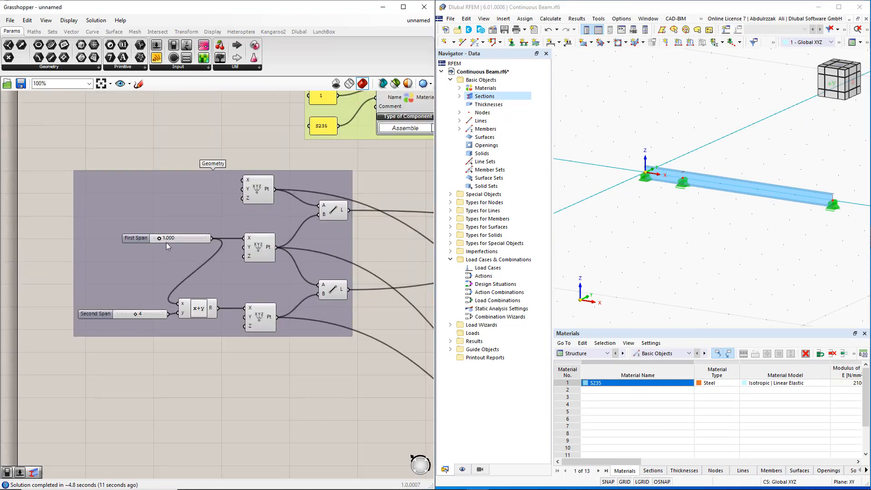
double_click(167, 240)
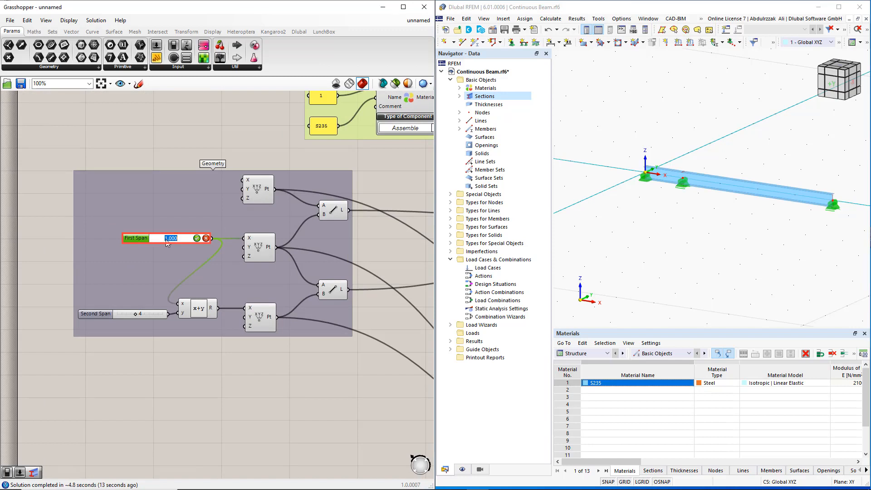
text(4)
key(Return)
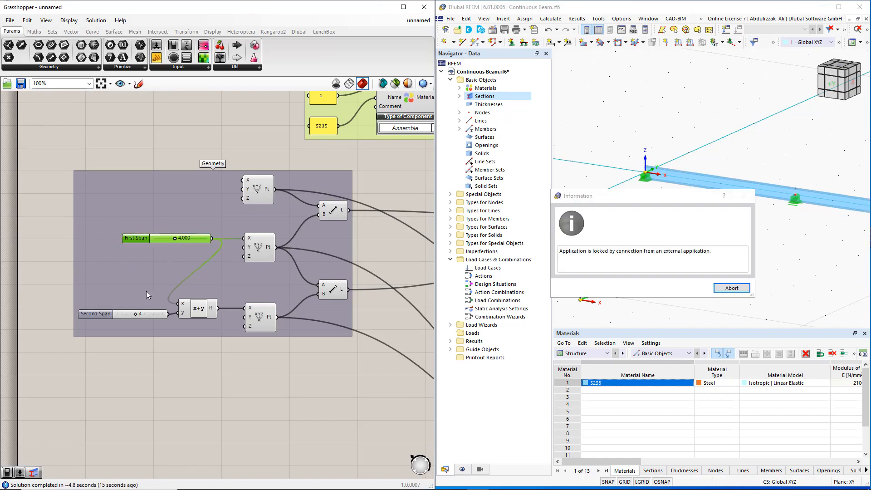
double_click(129, 315)
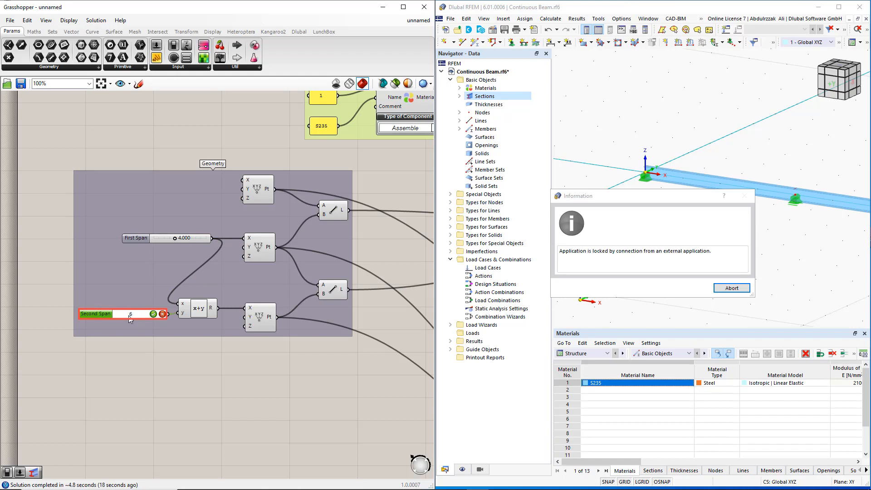
key(Return)
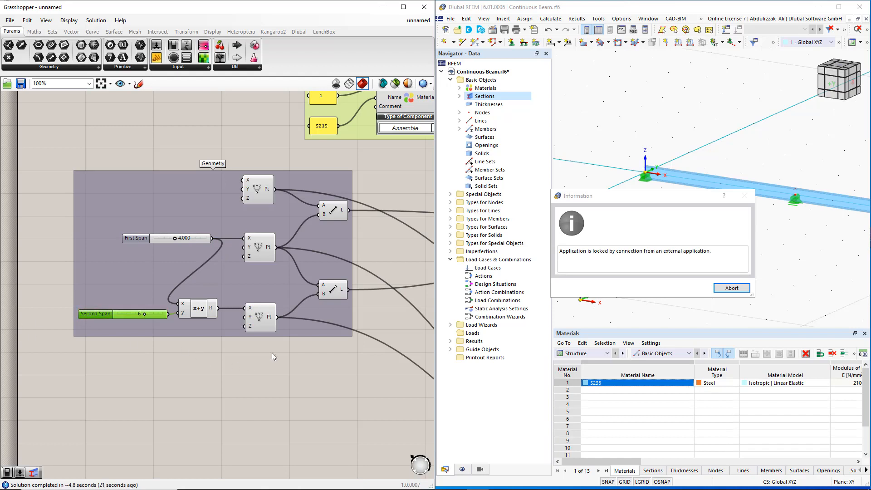
- Abort the external connection in RFEM to unlock it and check the whole updated beam
click(722, 290)
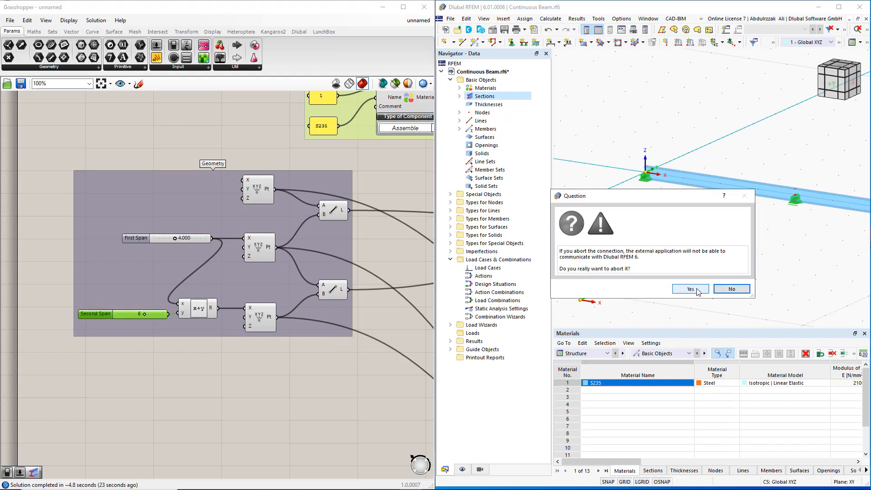
click(690, 290)
scroll(714, 248, down, 3)
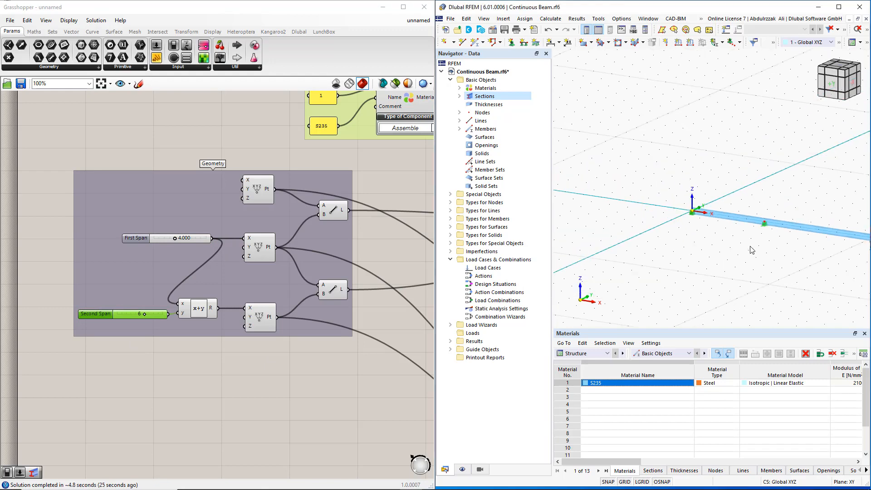
middle_drag(745, 244, 682, 235)
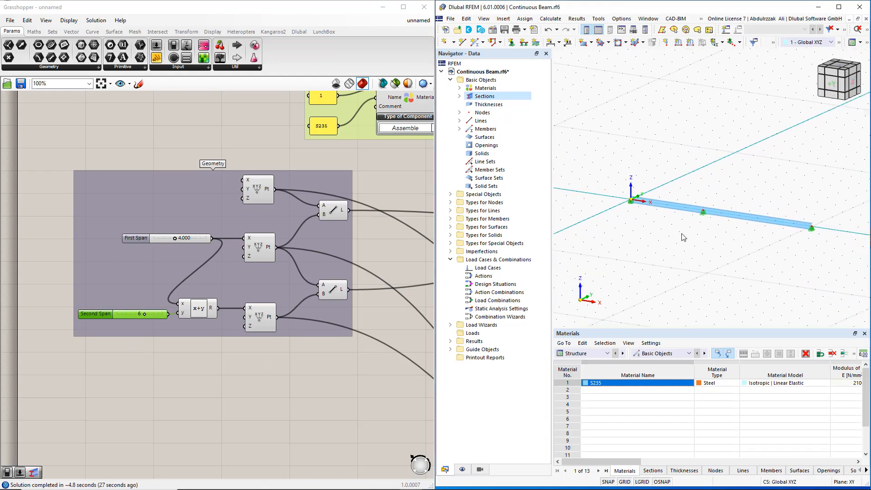